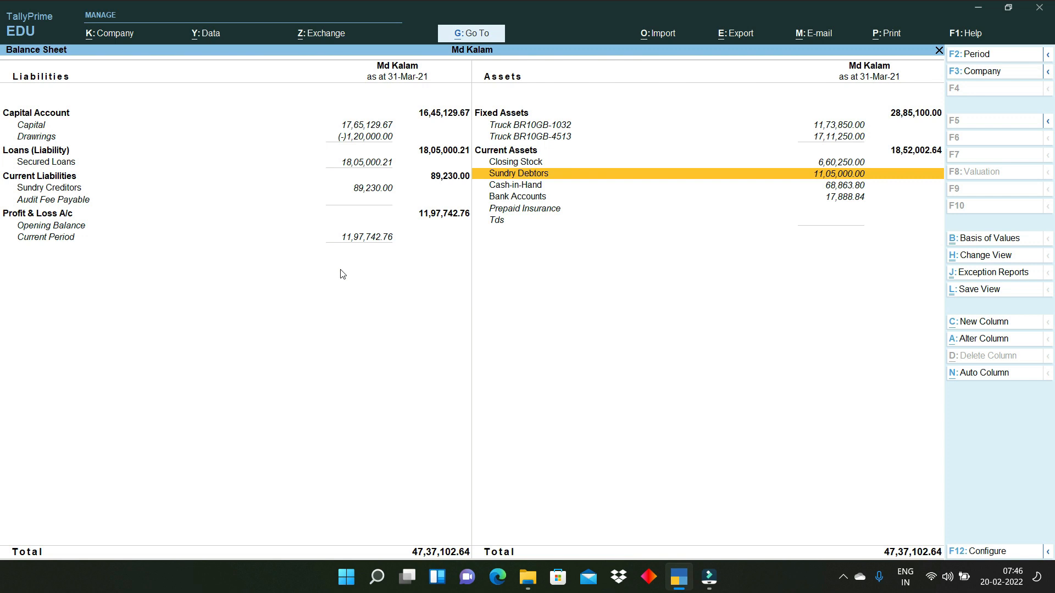
Close the balance sheet and open a new journal voucher.
key("Escape")
key("Home")
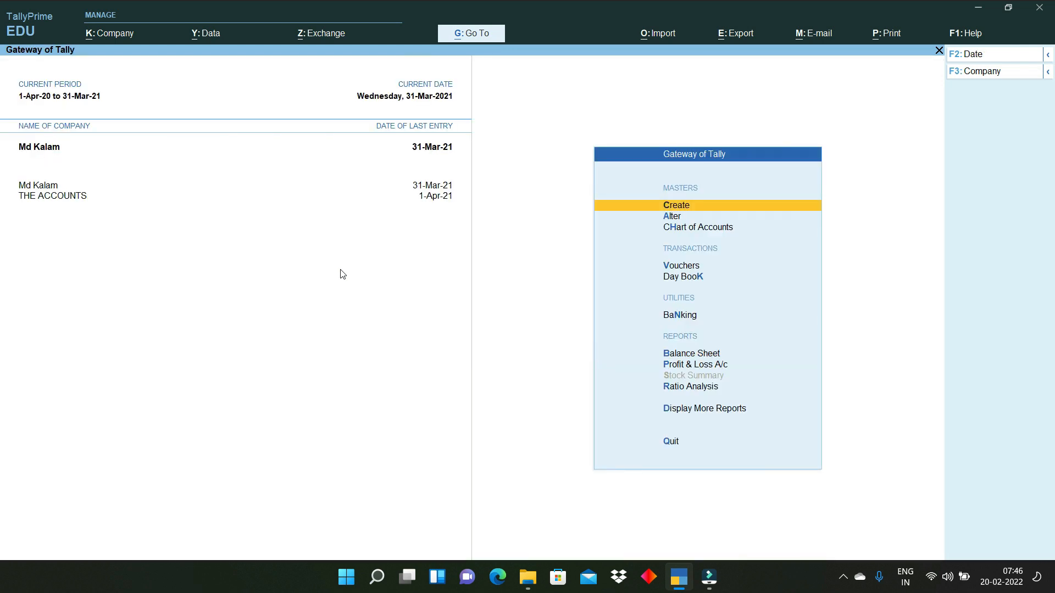
key("Down")
key("Down")
key("Down")
key("Return")
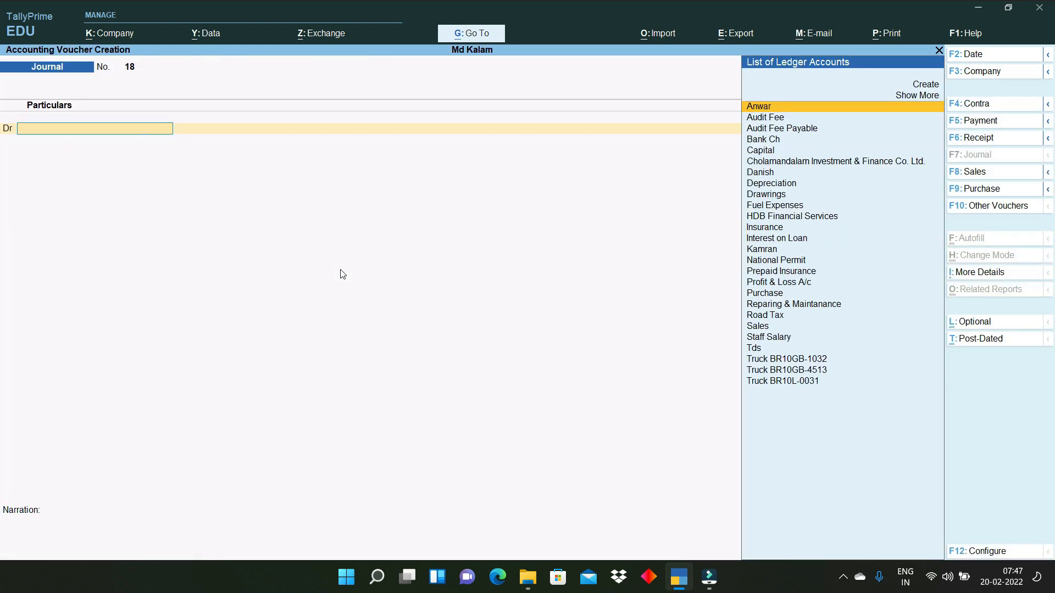
Create a ledger named Electiricity under Indirect Expenses and use it as the journal voucher's debit account.
key("alt+c")
type("Electiricity")
key("Return")
type("Ind")
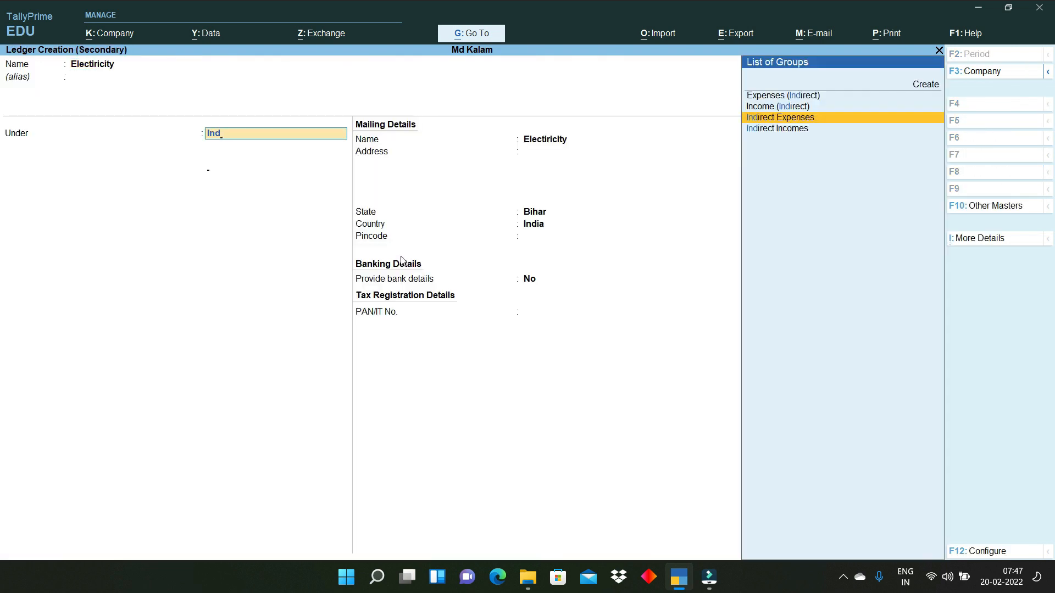
key("Return")
key("ctrl+a")
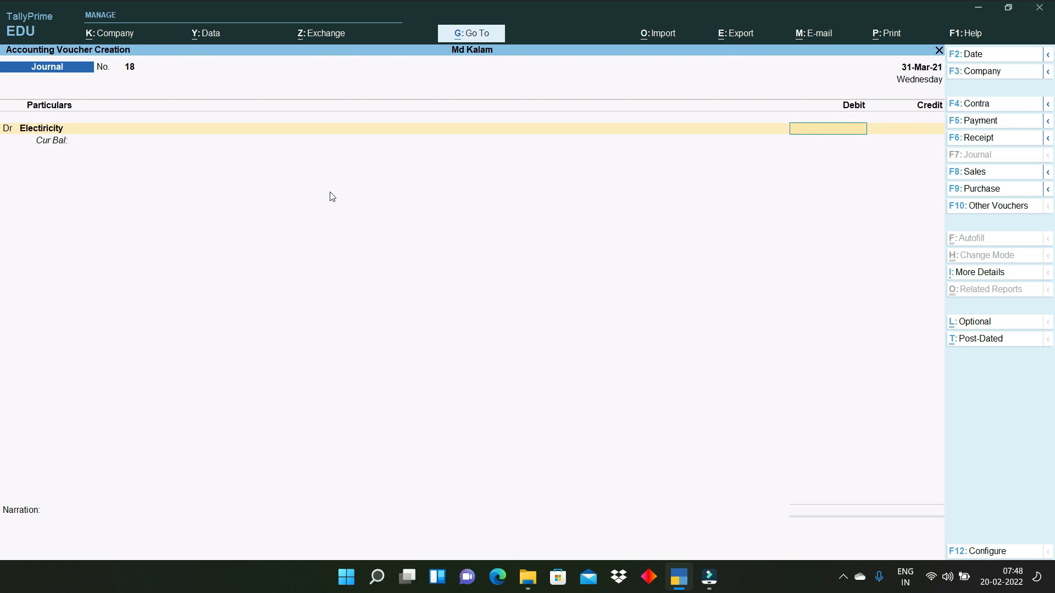
Debit the Electiricity ledger with 12,500 and go on to the credit account.
type("12500")
key("Return")
key("Return")
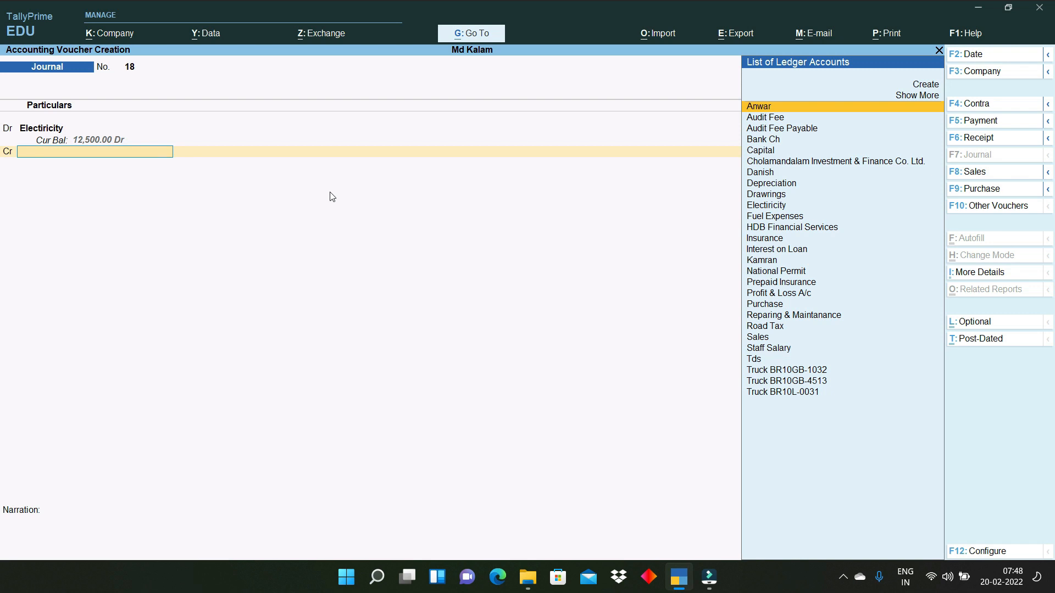
Create a ledger named Outstanding Liability under Current Liabilities as the voucher's credit account.
key("alt+c")
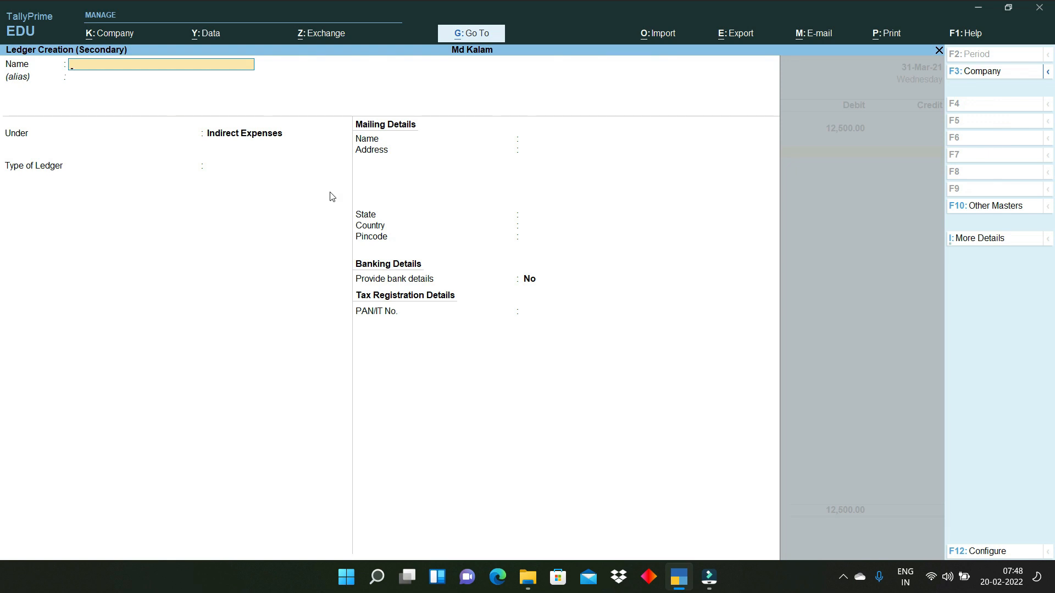
type("Outstanding Liability")
key("Return")
type("Cur")
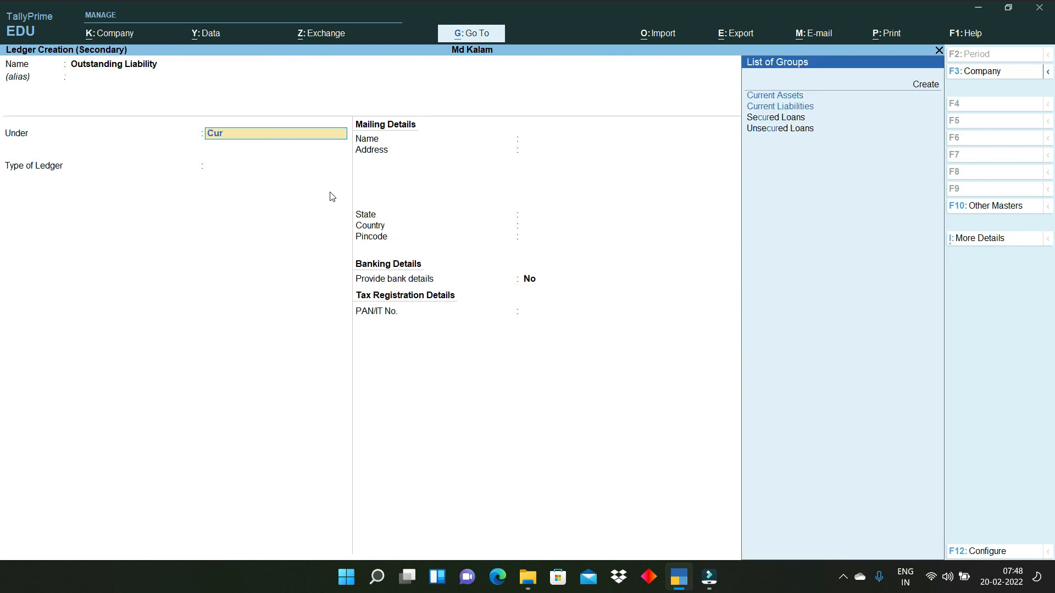
key("Down")
key("Return")
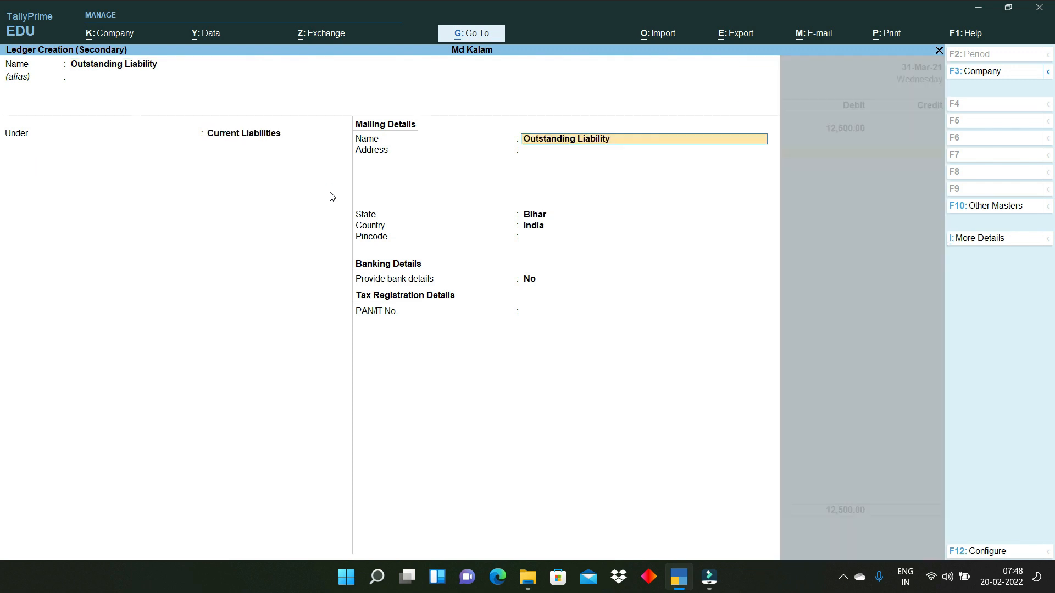
key("ctrl+a")
Credit Outstanding Liability with 12,500 and save the electricity journal voucher.
key("Return")
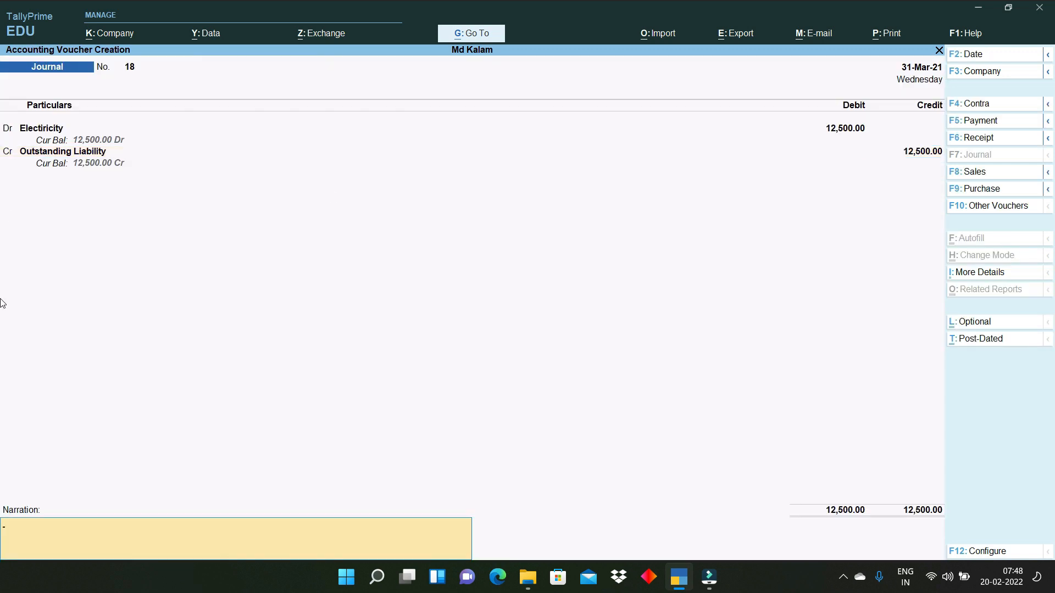
type("-")
key("Return")
key("Return")
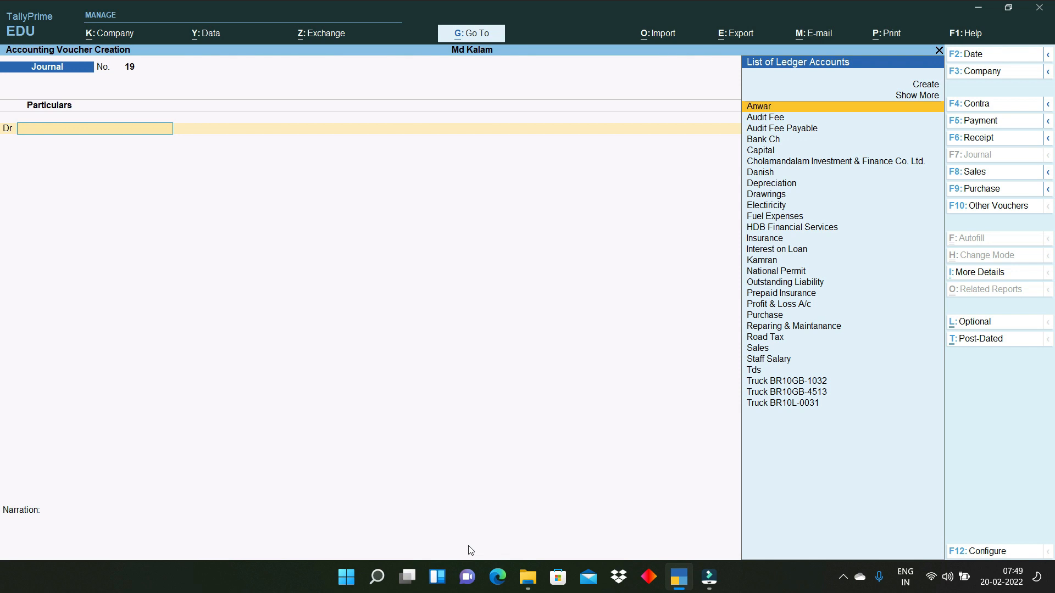
Debit a Mobile ledger with 1,500 in the new journal voucher.
type("mo")
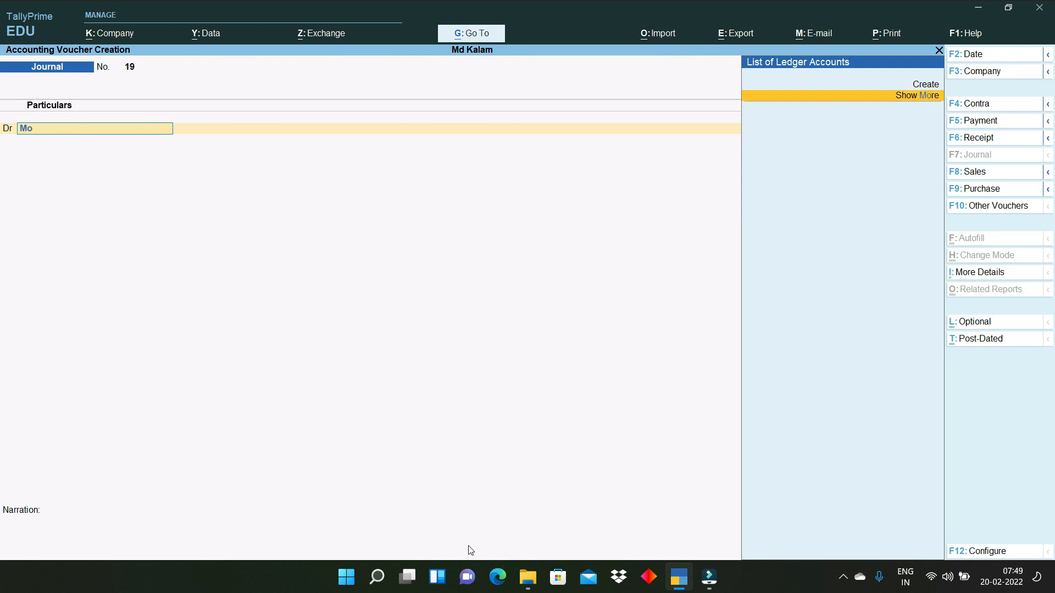
key("Return")
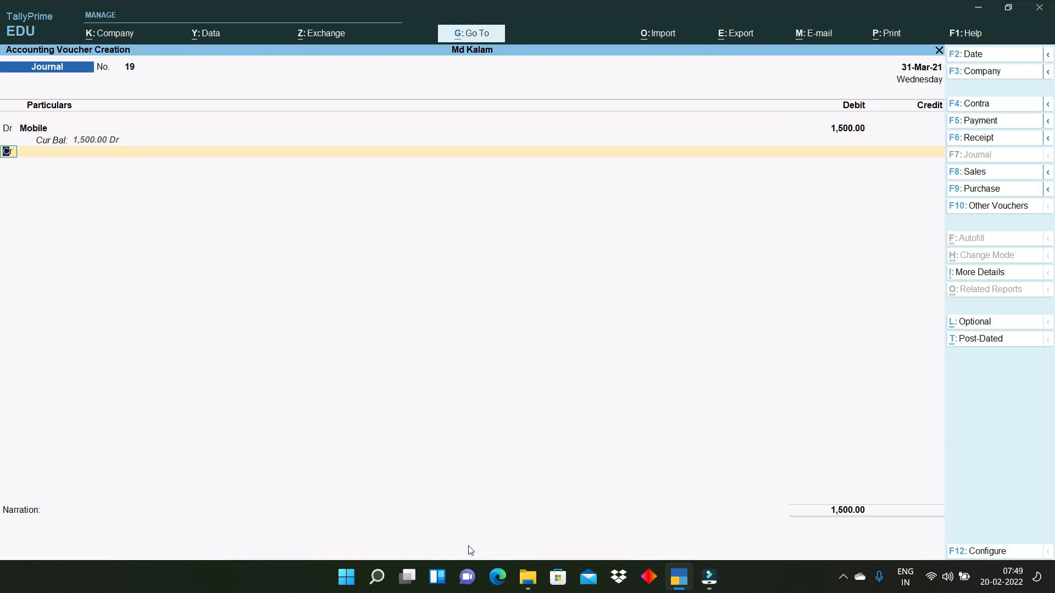
key("Return")
Credit Outstanding Liability with 1,500 and save the mobile expense voucher without a narration.
type("Ou")
key("Return")
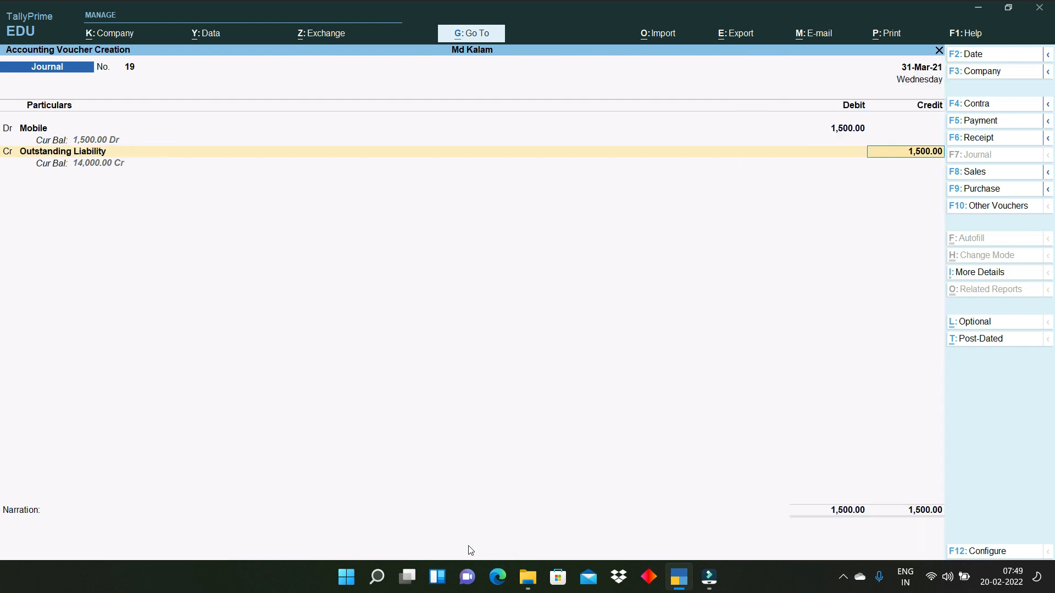
key("Return")
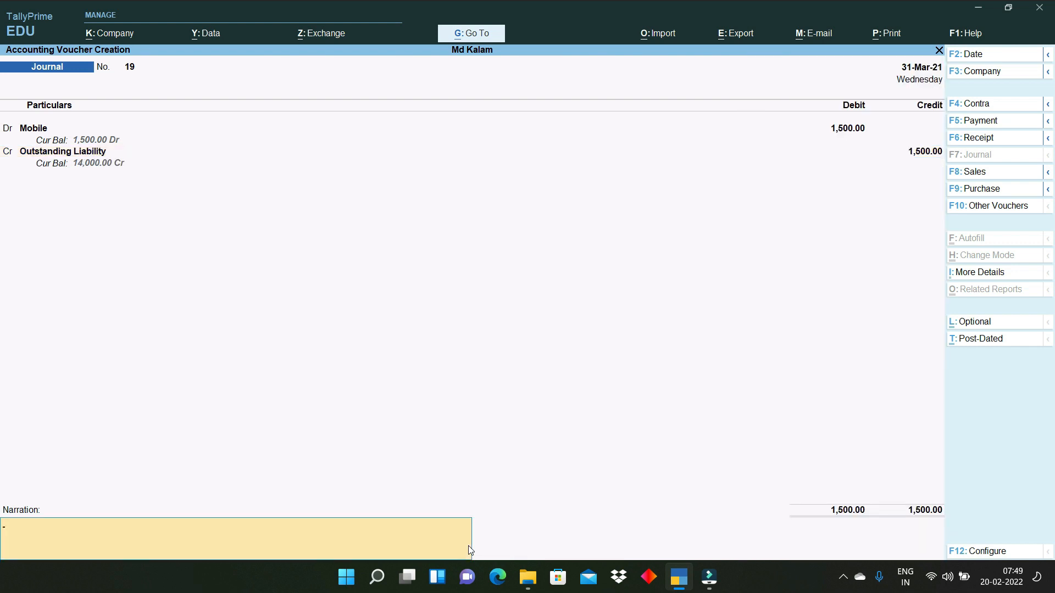
key("Return")
key("Return")
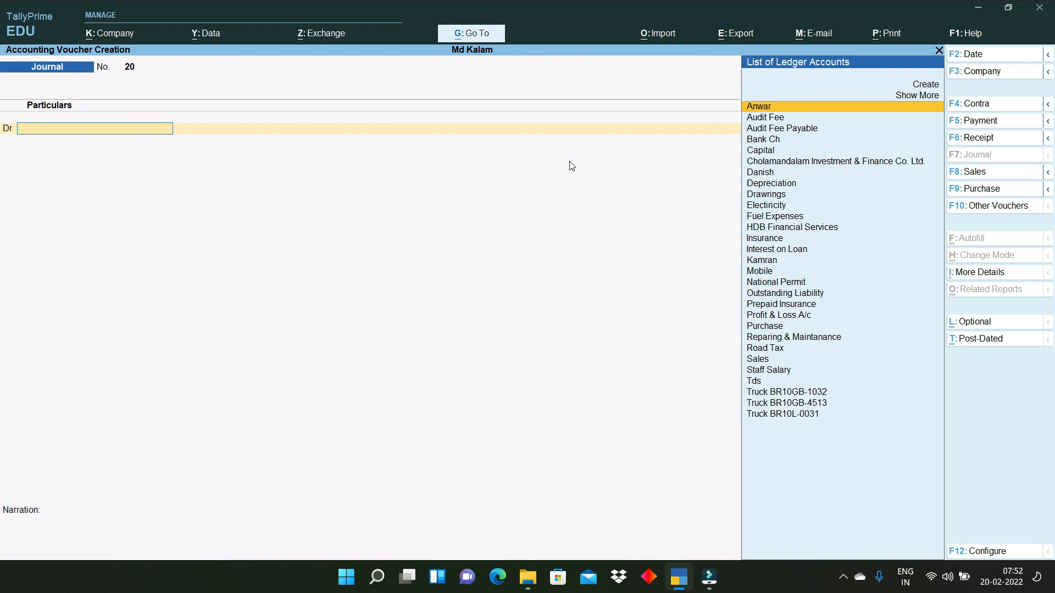
Debit the Staff Salary ledger with 1,50,000 in the new journal voucher.
type("Sal")
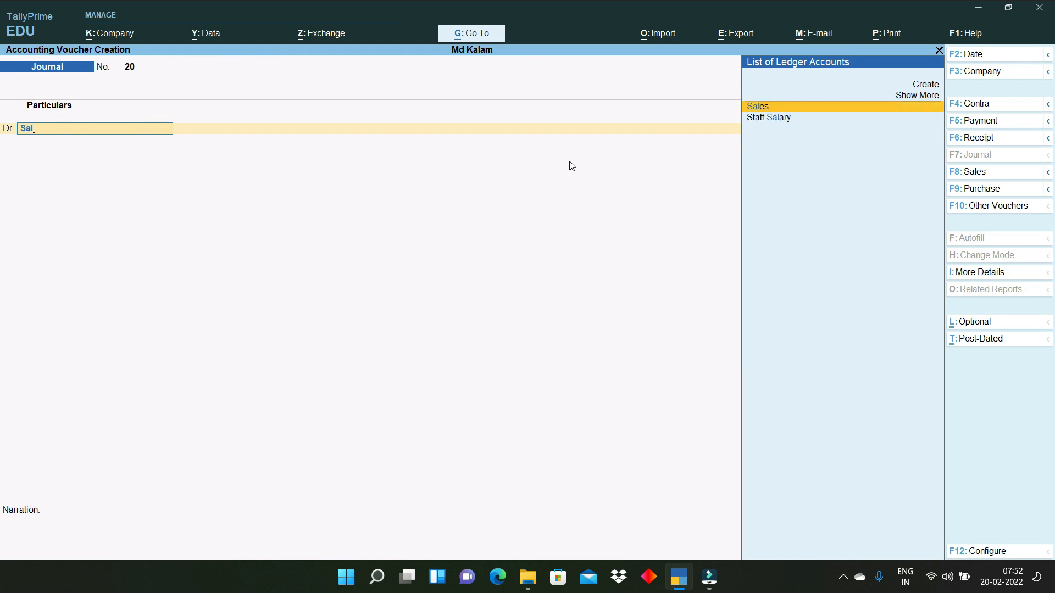
key("Down")
key("Return")
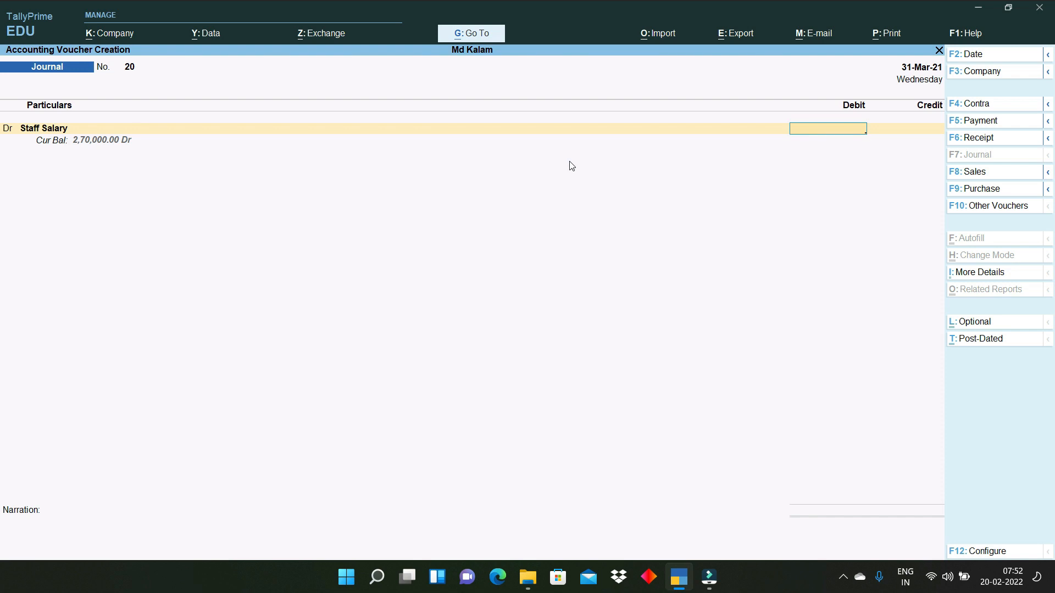
type("150000")
key("Return")
key("Return")
Create a ledger named Salary Payable under Current Liabilities as the salary voucher's credit account.
key("alt+c")
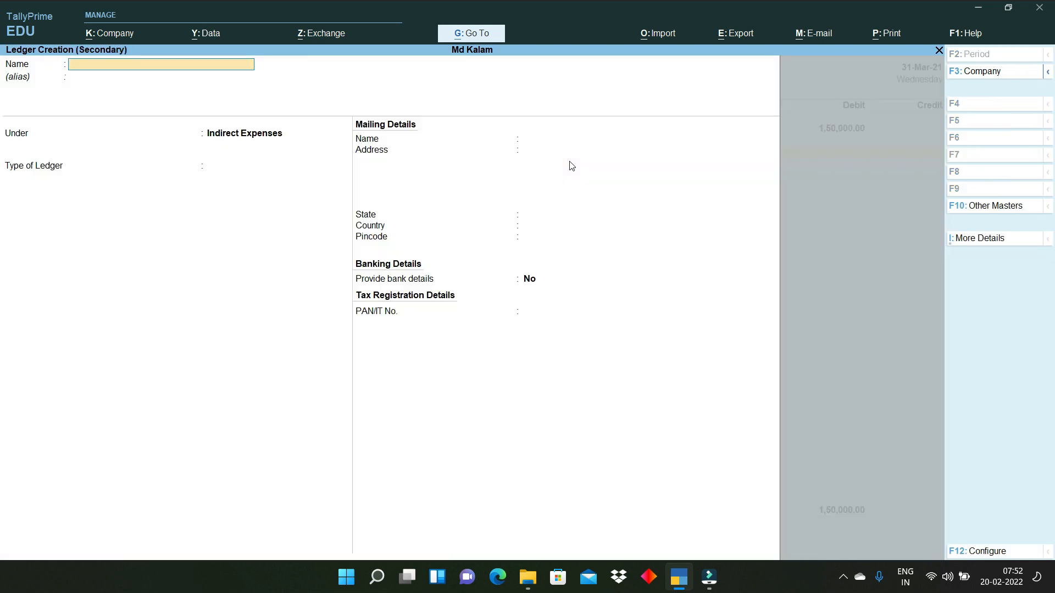
type("Salary Payable")
key("Return")
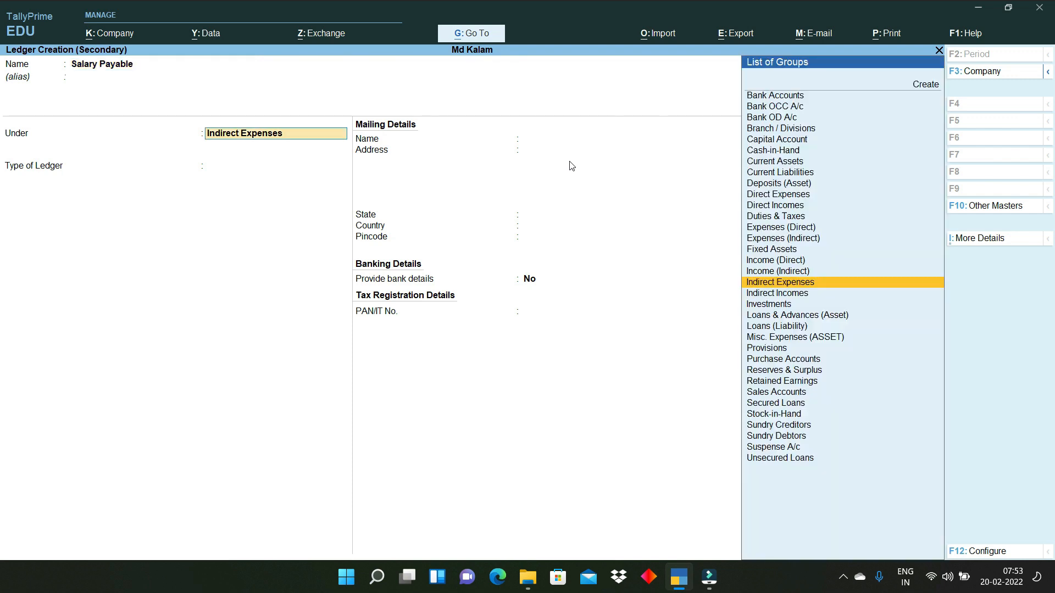
type("Cu")
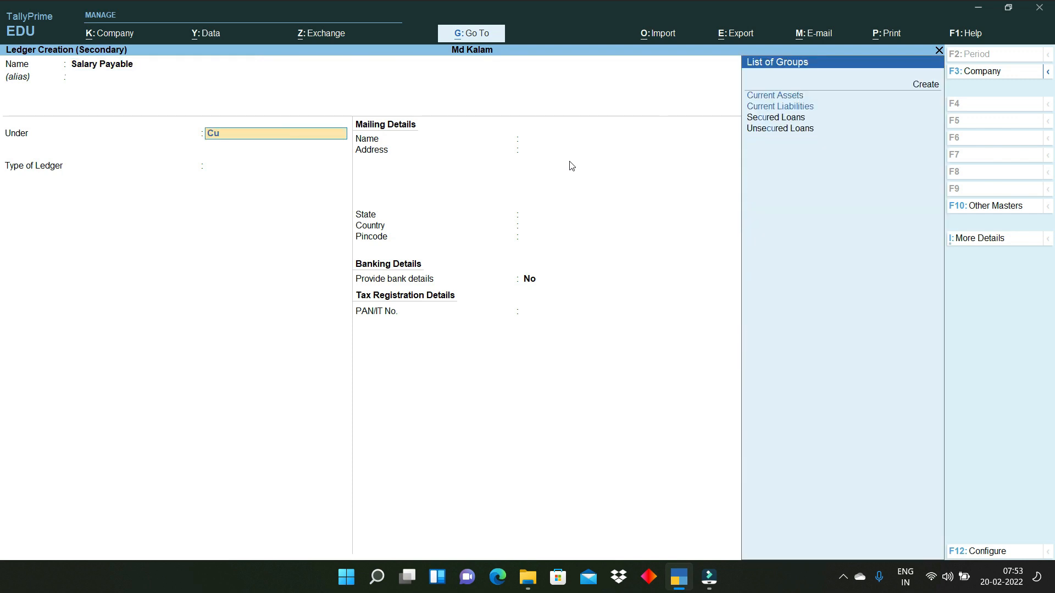
type("r")
key("Down")
key("Return")
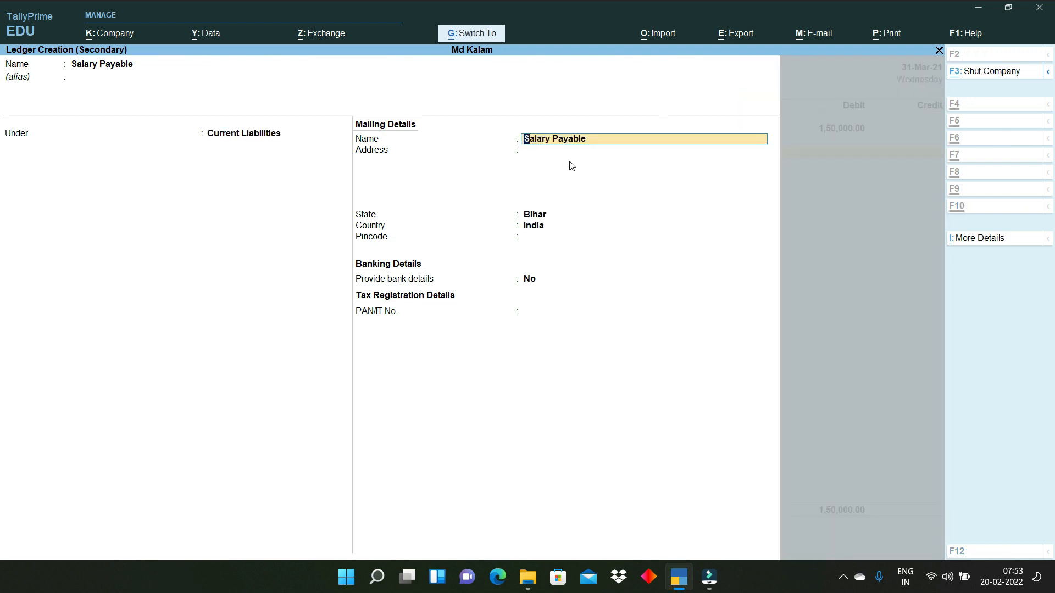
key("ctrl+a")
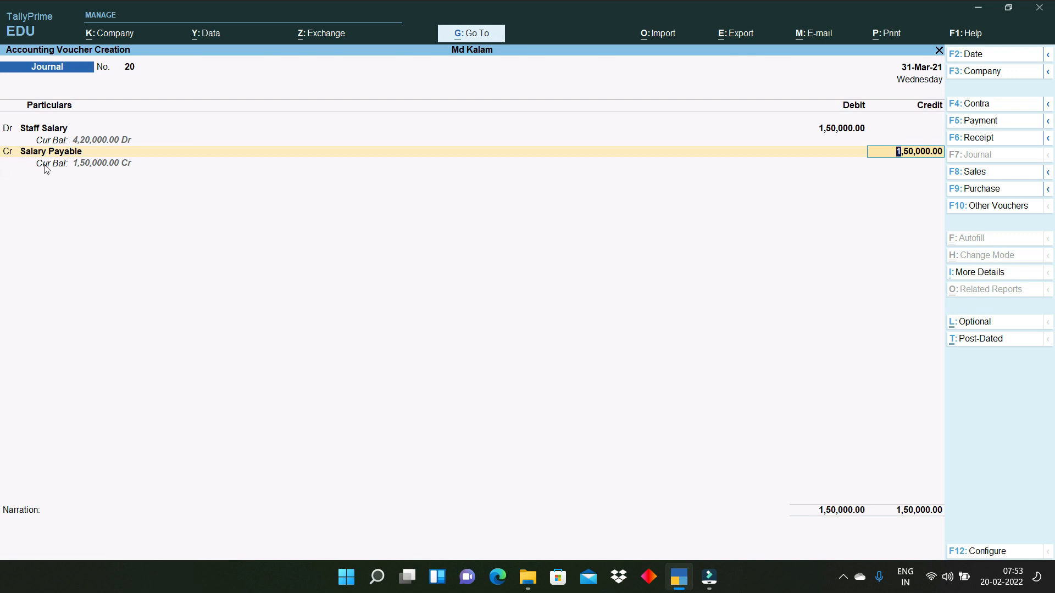
Credit Salary Payable with 1,50,000 and save the salary voucher without a narration.
key("Return")
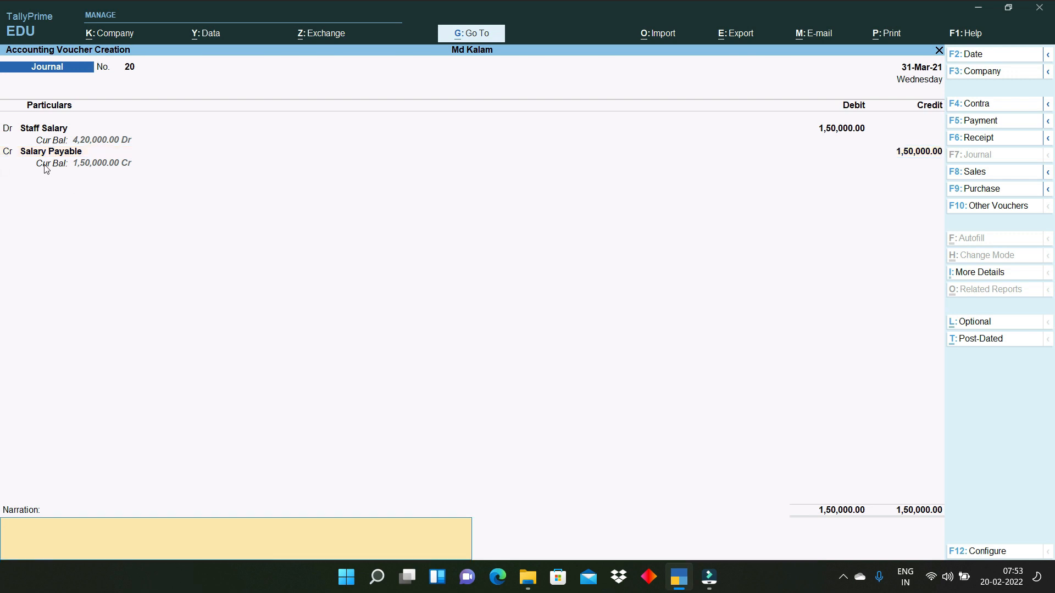
key("Return")
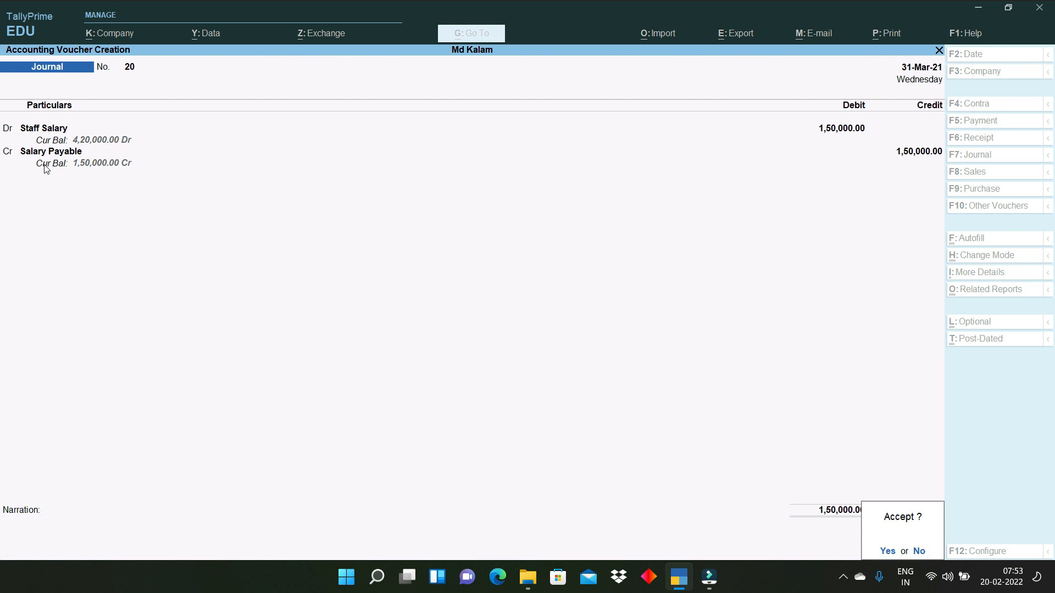
key("Return")
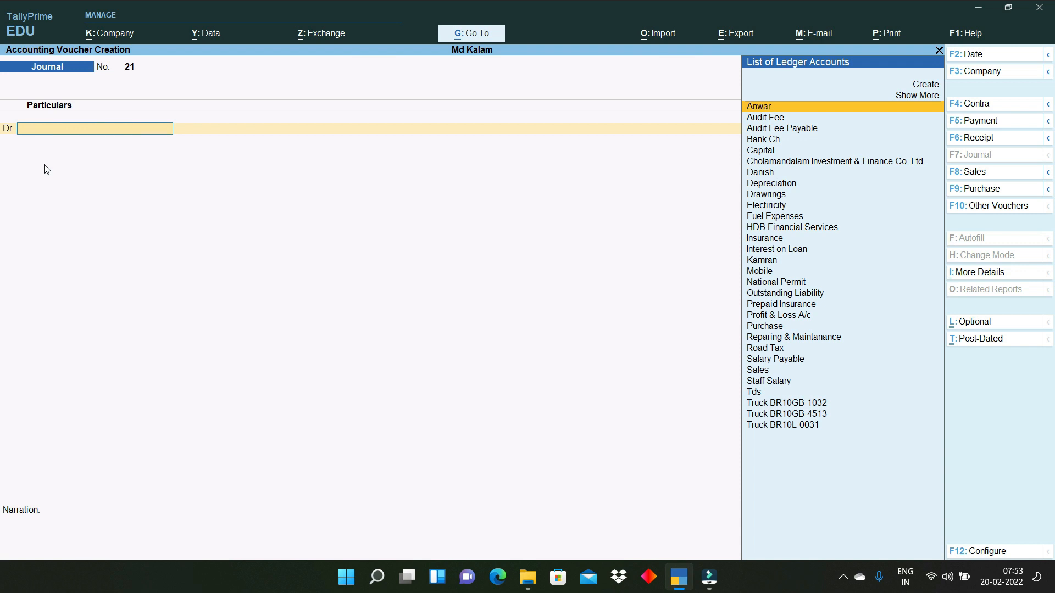
Debit the Audit Fee ledger with 15,000 in the new journal voucher.
type("Aud")
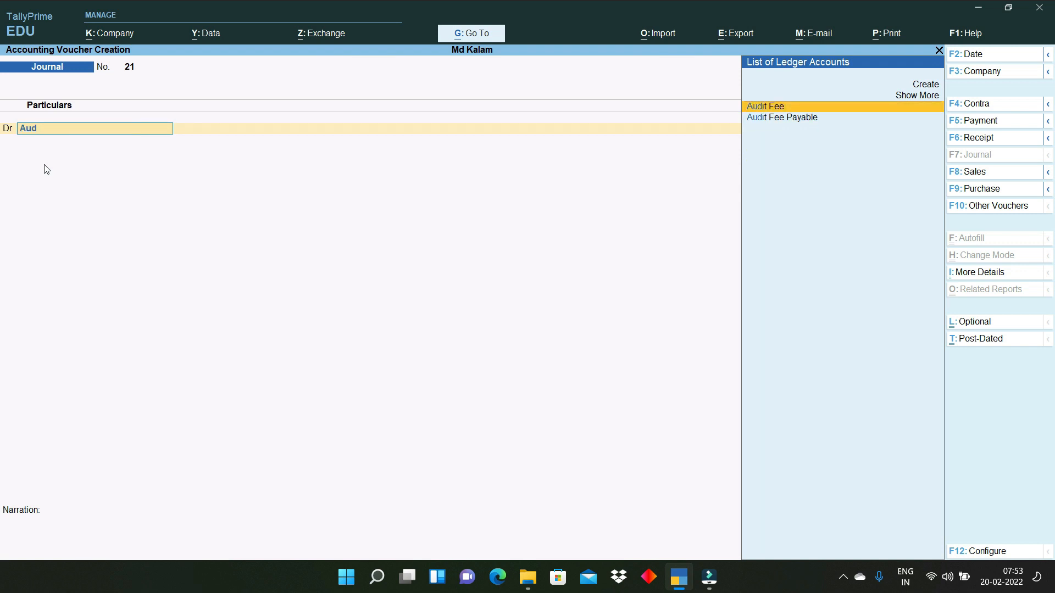
key("Return")
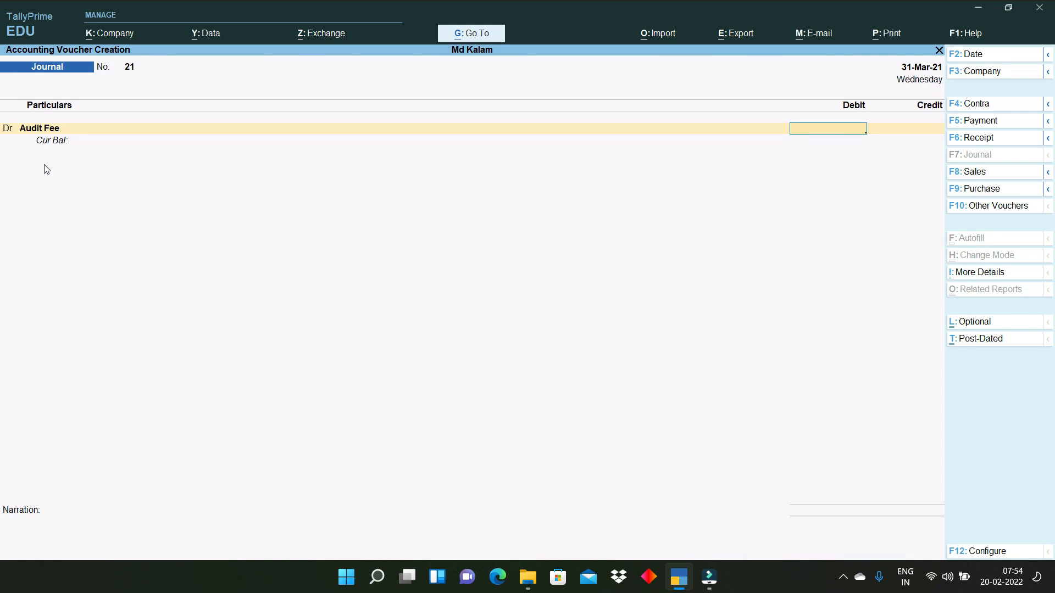
type("15000")
key("Return")
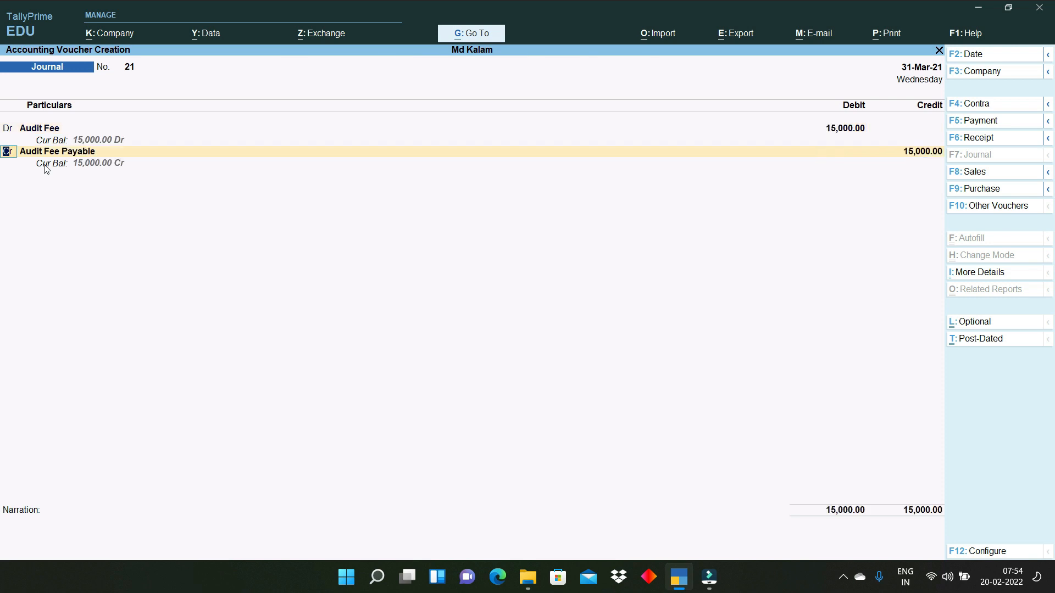
Credit Audit Fee Payable with 15,000 and save the audit fee voucher without a narration.
key("Return")
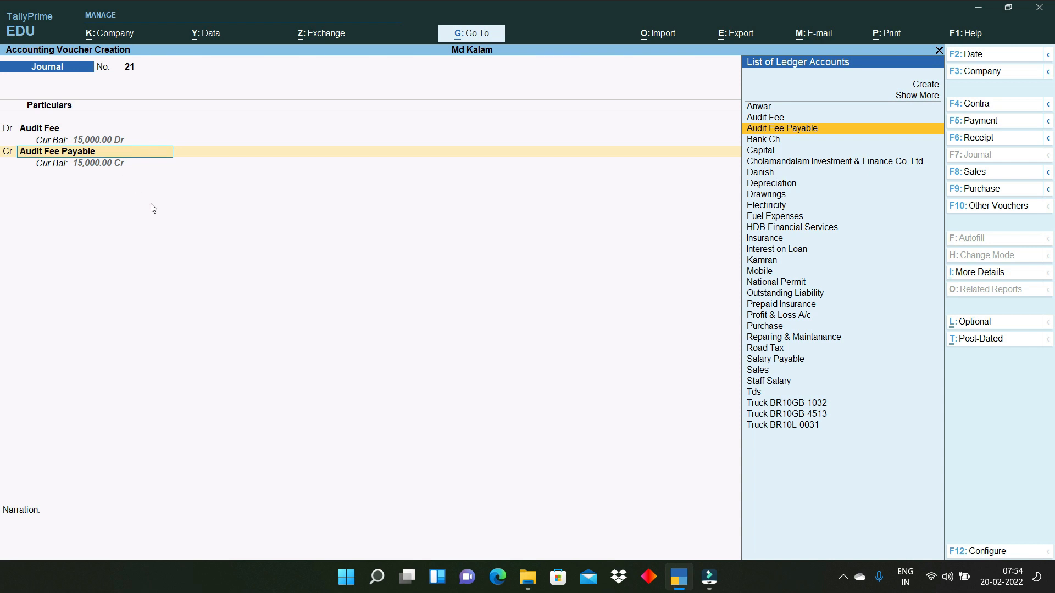
key("Return")
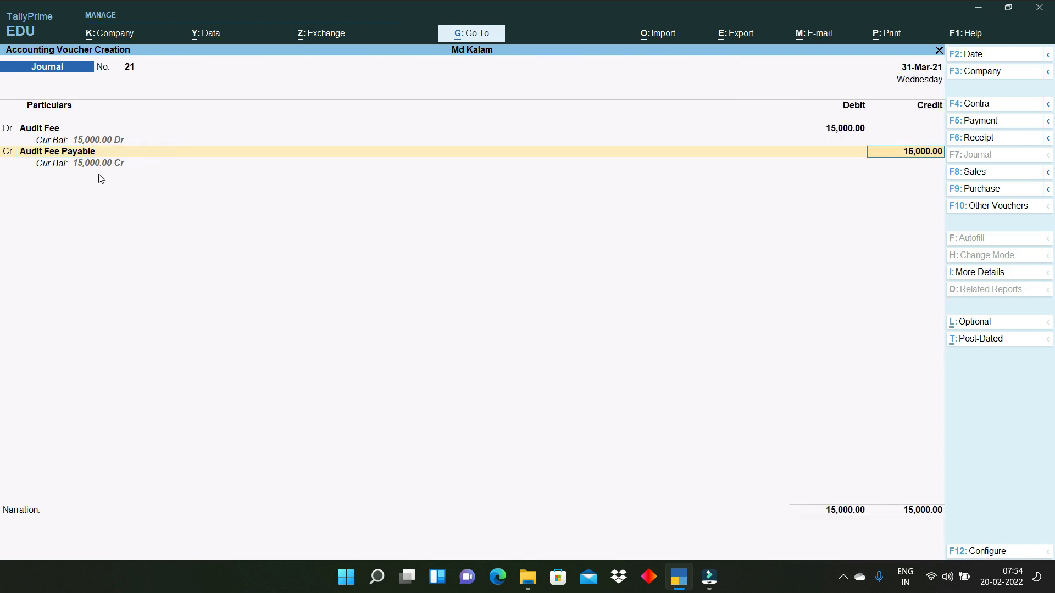
key("Return")
key("Return")
key("Return")
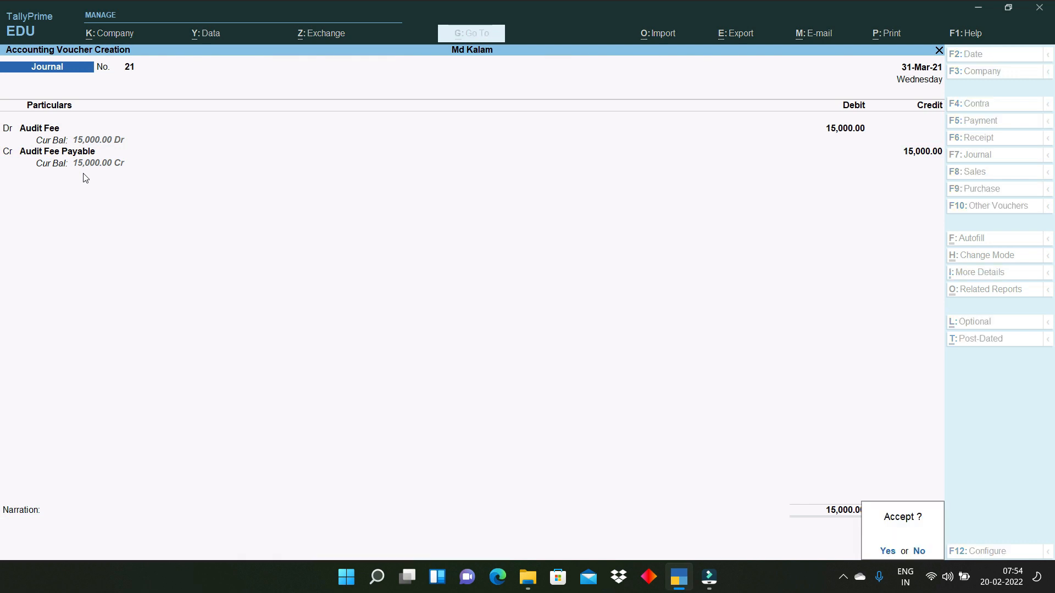
Leave voucher entry, open the Balance Sheet and examine the payable accounts under Current Liabilities.
key("Escape")
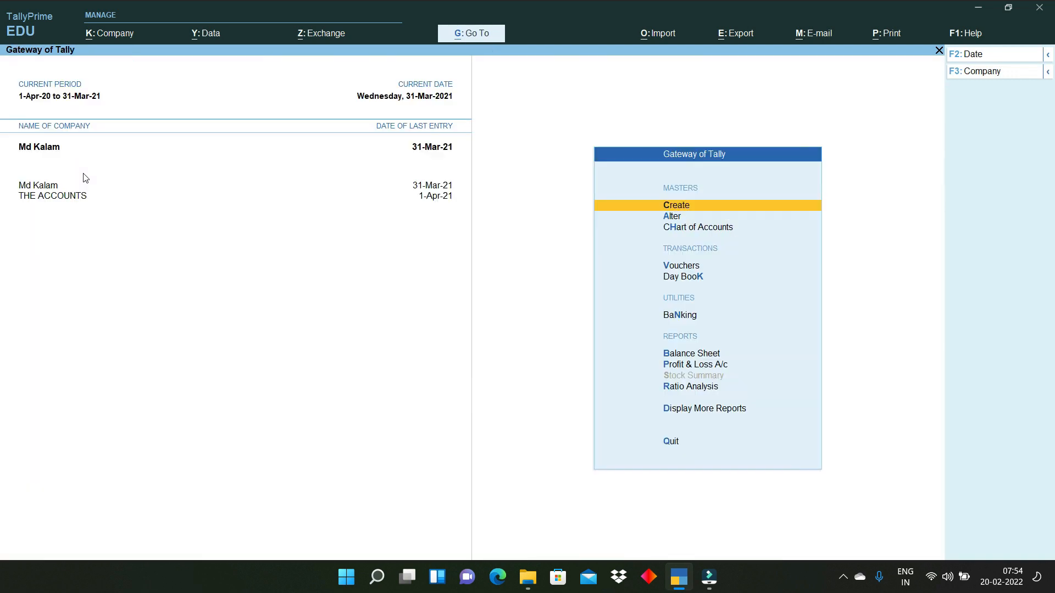
key("b")
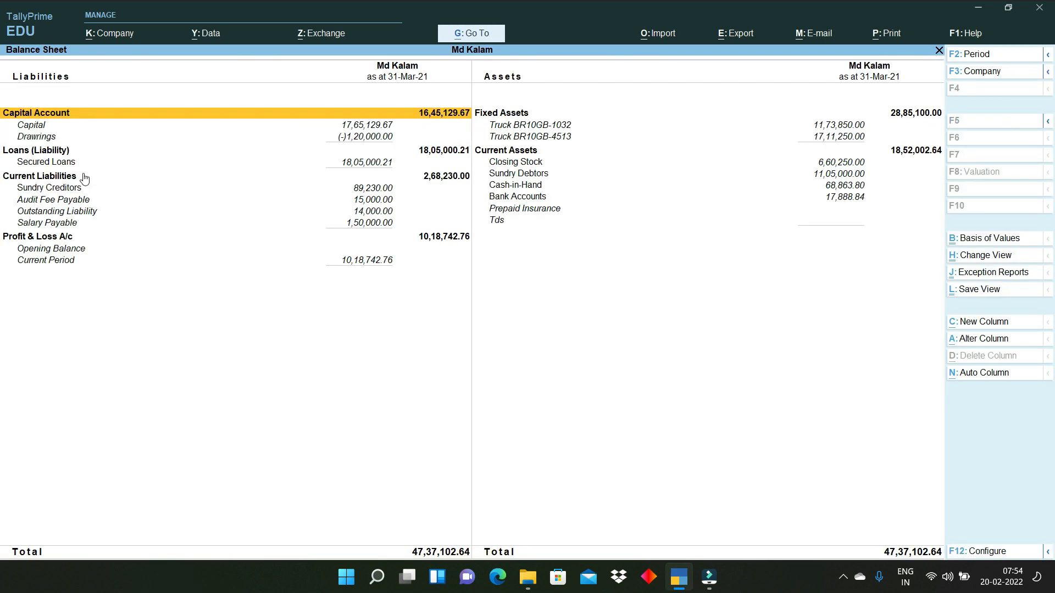
key("Down")
key("Down")
key("Down")
key("Down")
key("Down")
key("Down")
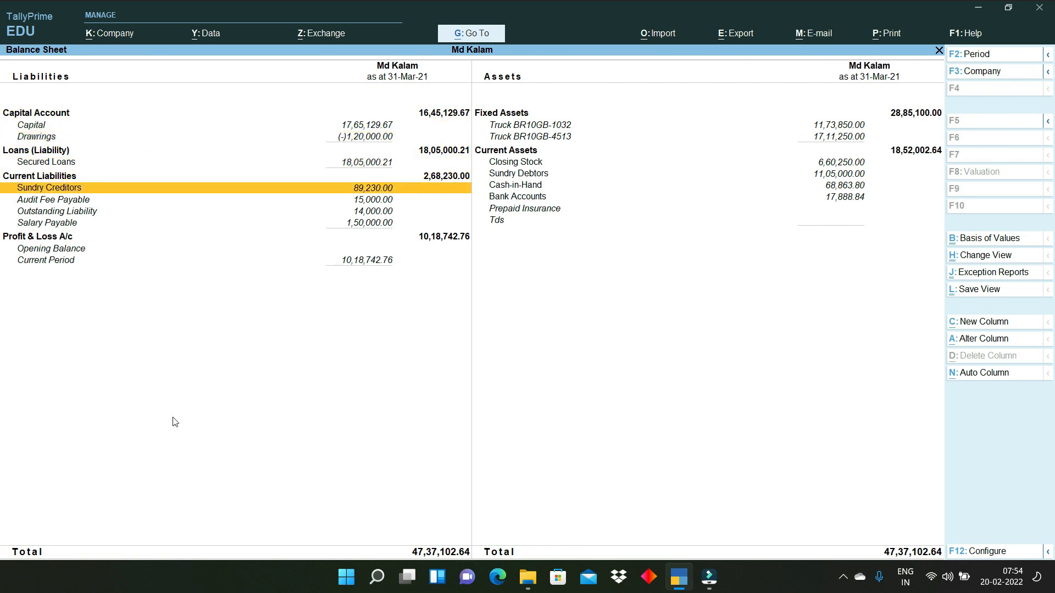
key("Down")
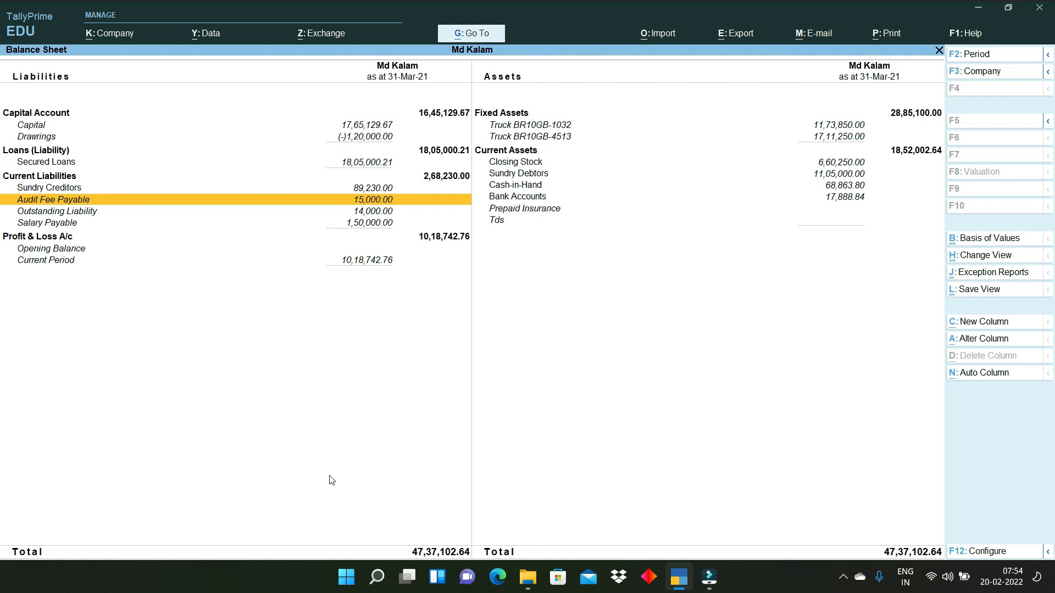
Examine the outstanding and salary payables and the two trucks under Fixed Assets in the Balance Sheet, and close the report.
key("Down")
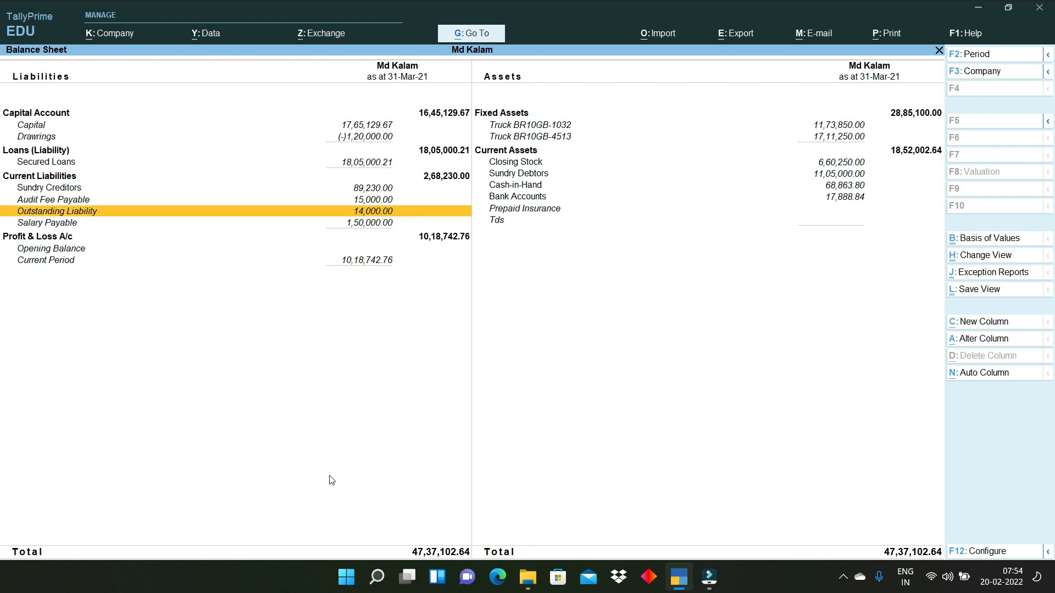
key("Down")
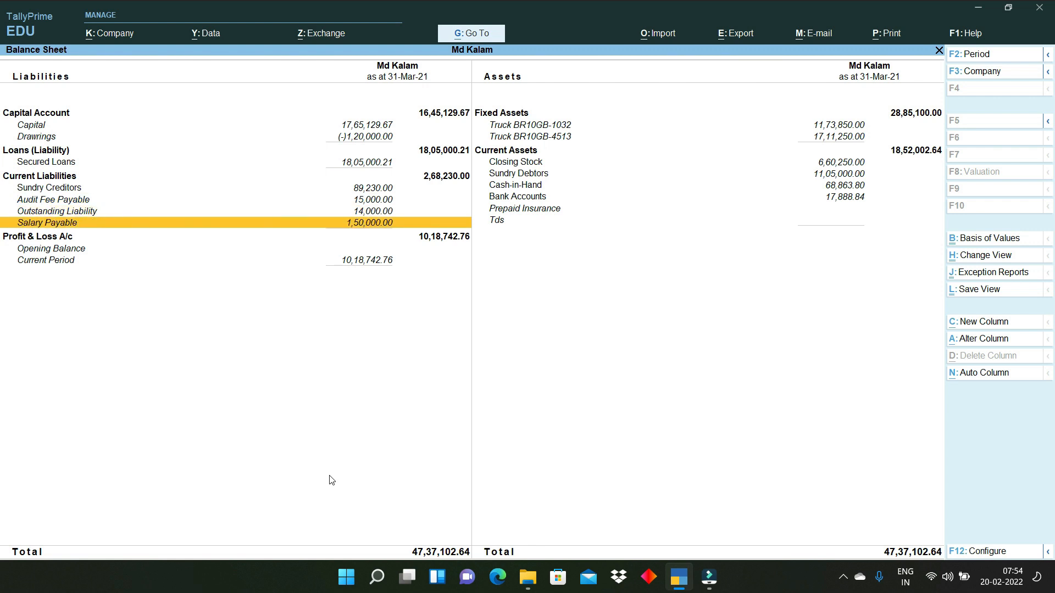
key("Right")
key("Up")
key("Up")
key("Up")
key("Up")
key("Up")
key("Up")
key("Up")
key("Up")
key("Up")
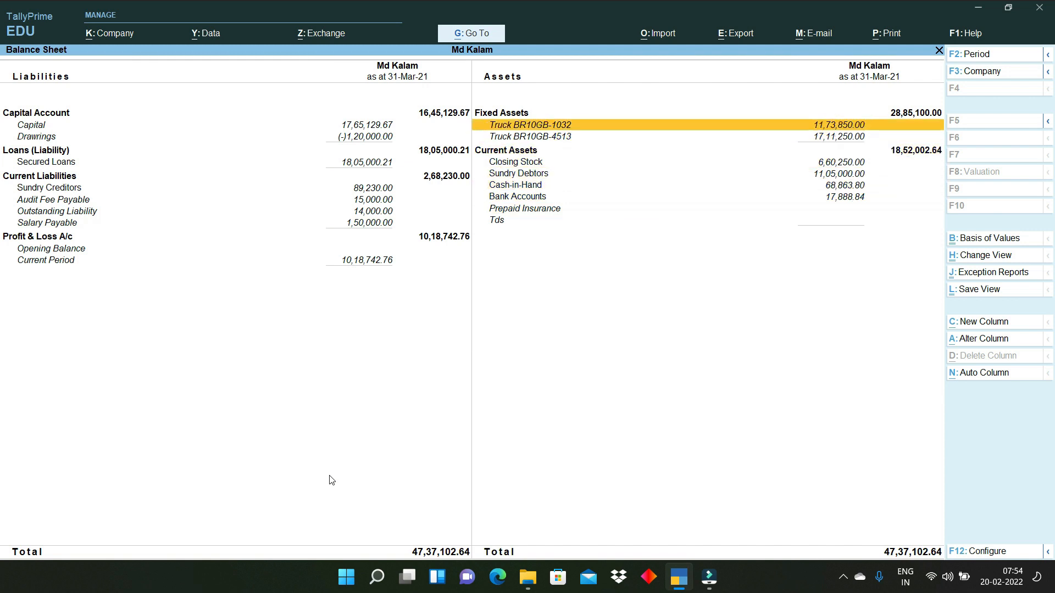
key("Down")
key("Down")
key("Down")
key("Down")
key("Up")
key("Up")
key("Up")
key("Up")
key("Down")
key("Down")
key("Down")
key("Up")
key("Up")
key("Up")
key("Down")
key("Down")
key("Down")
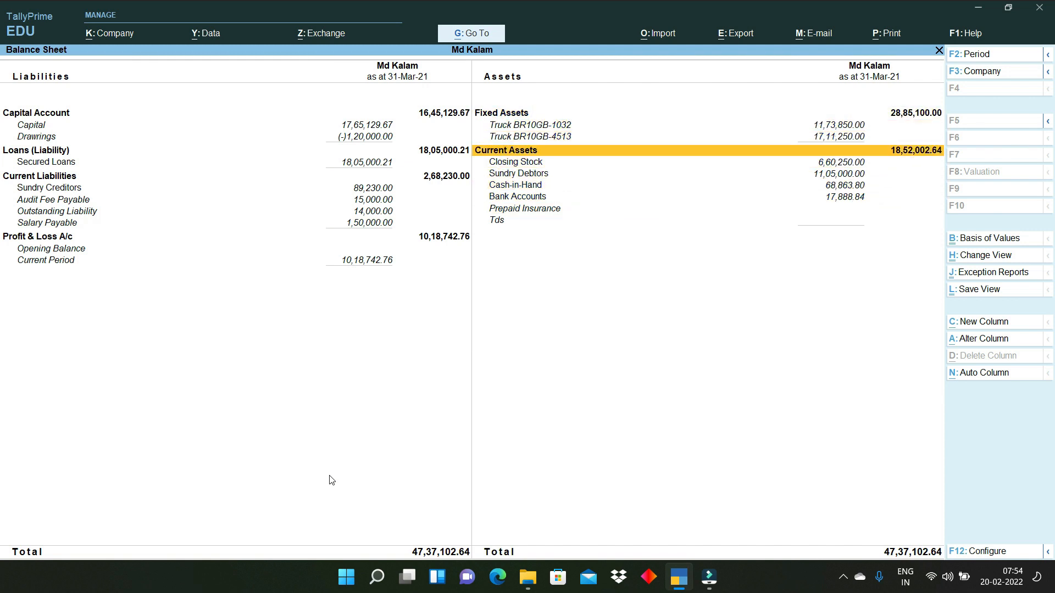
key("Up")
key("Up")
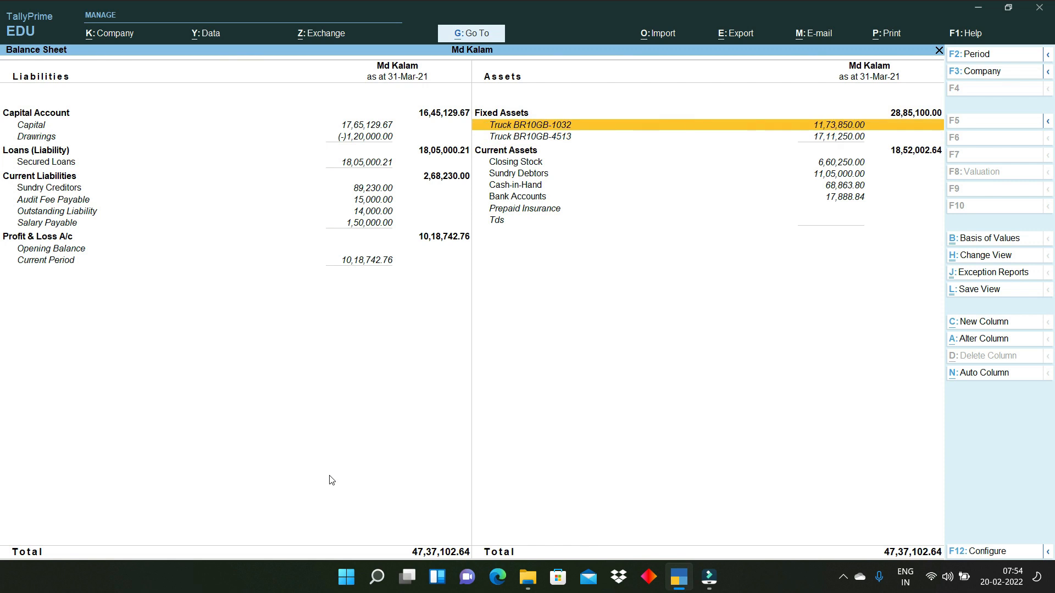
key("Down")
key("Up")
key("Up")
key("Escape")
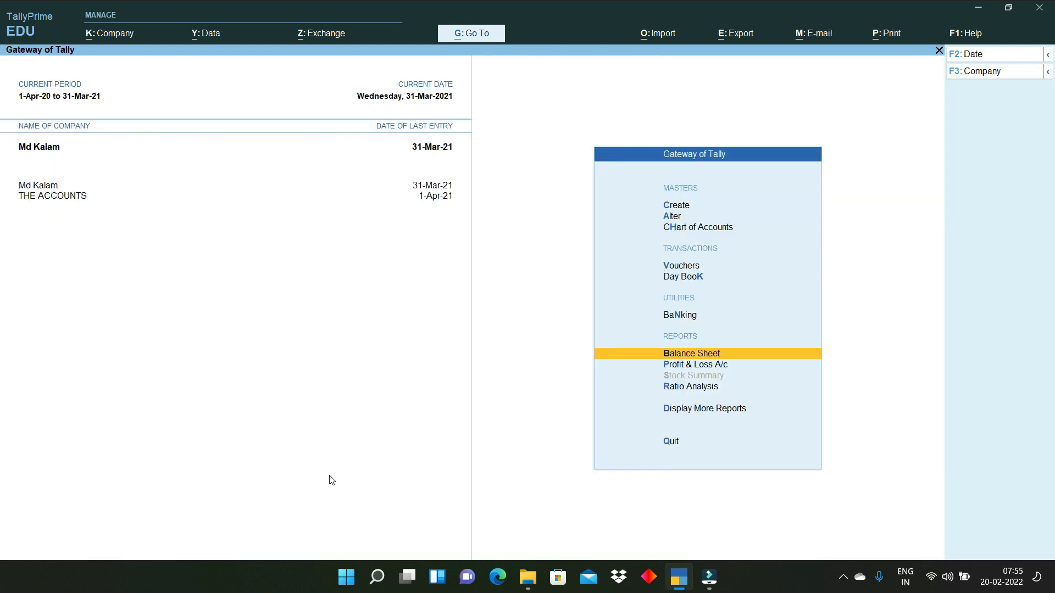
Open voucher entry and debit the Depreciation ledger with 3,50,000 in a new journal voucher.
key("v")
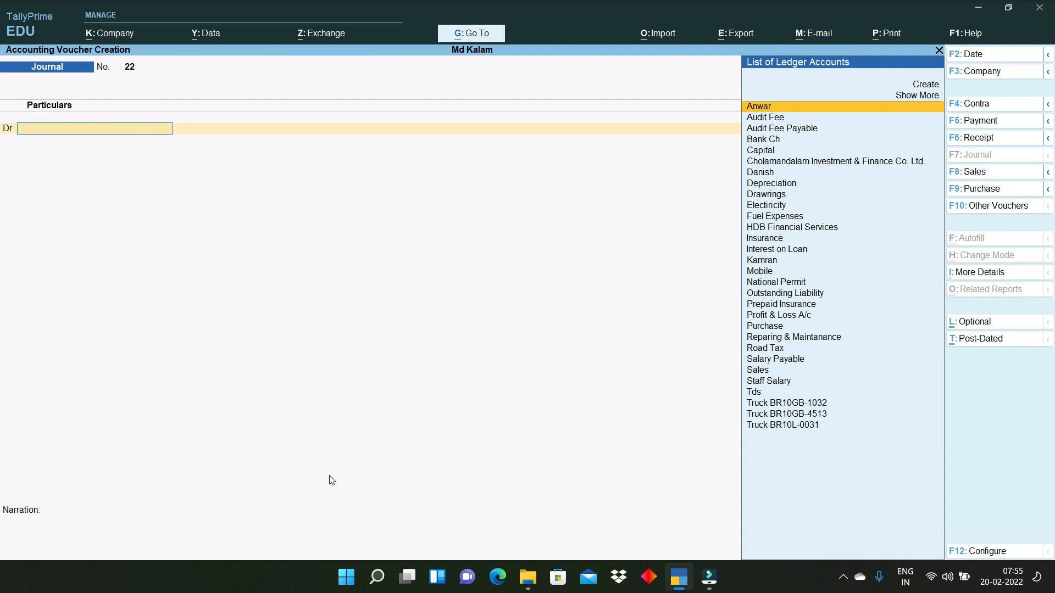
type("Depr")
key("Return")
type("350000")
key("Return")
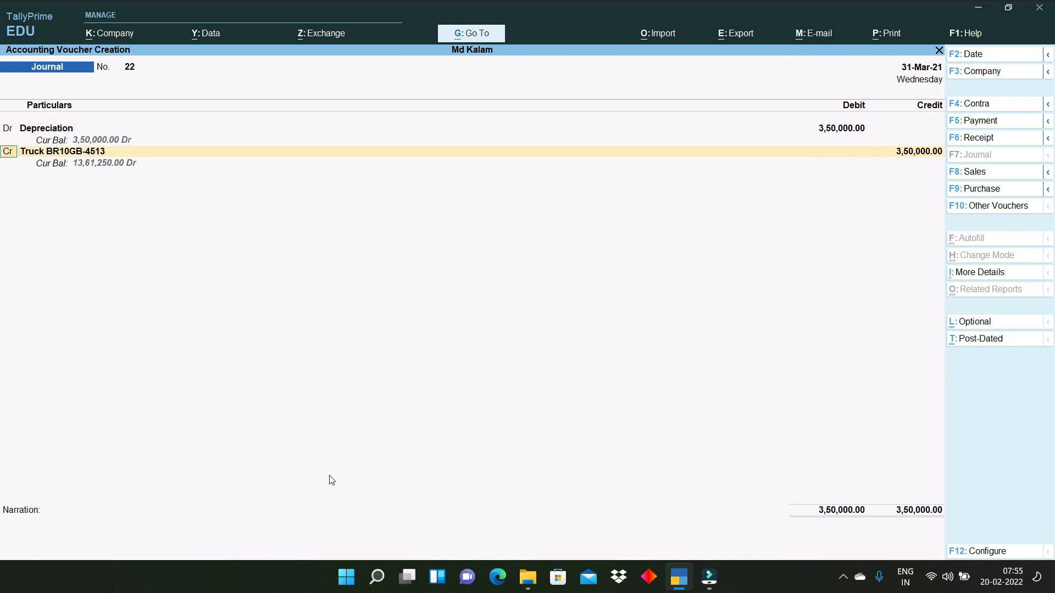
key("Return")
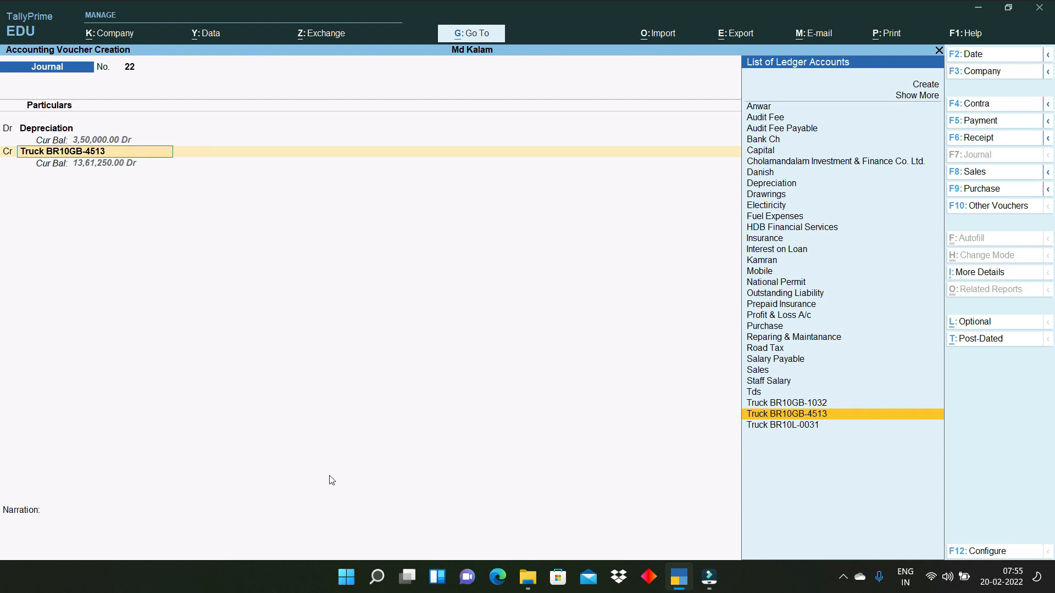
key("Return")
key("Return")
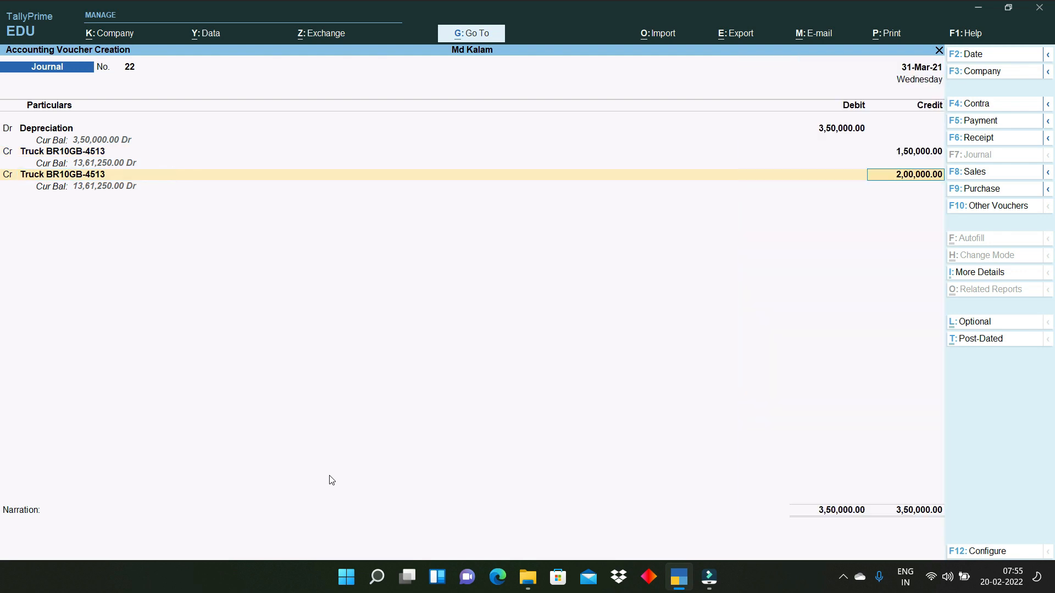
key("Return")
key("Return")
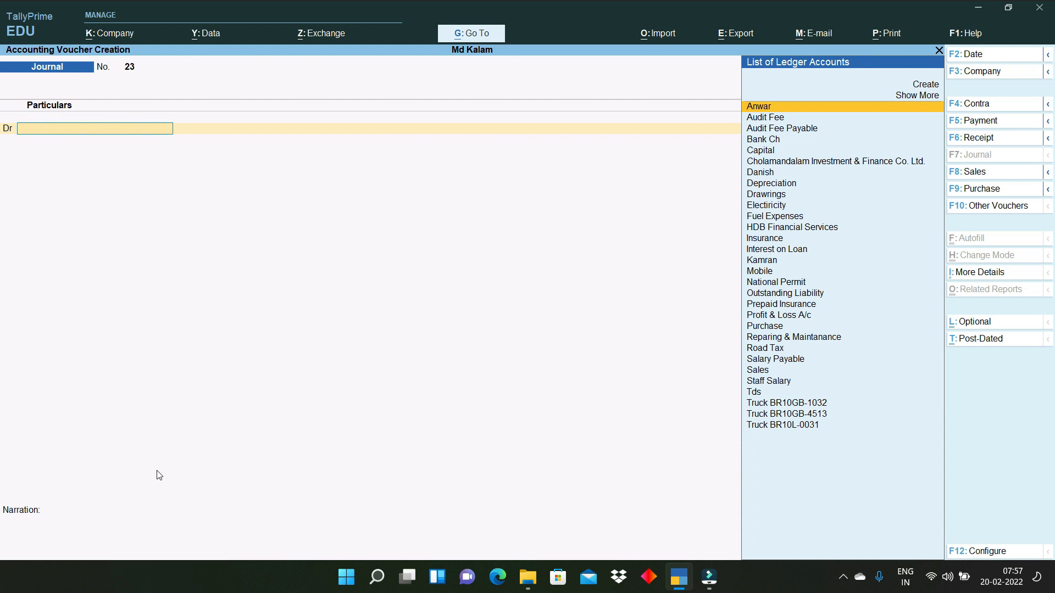
Create a Rent ledger under Indirect Expenses from within the new journal voucher.
key("alt+c")
type("Rent")
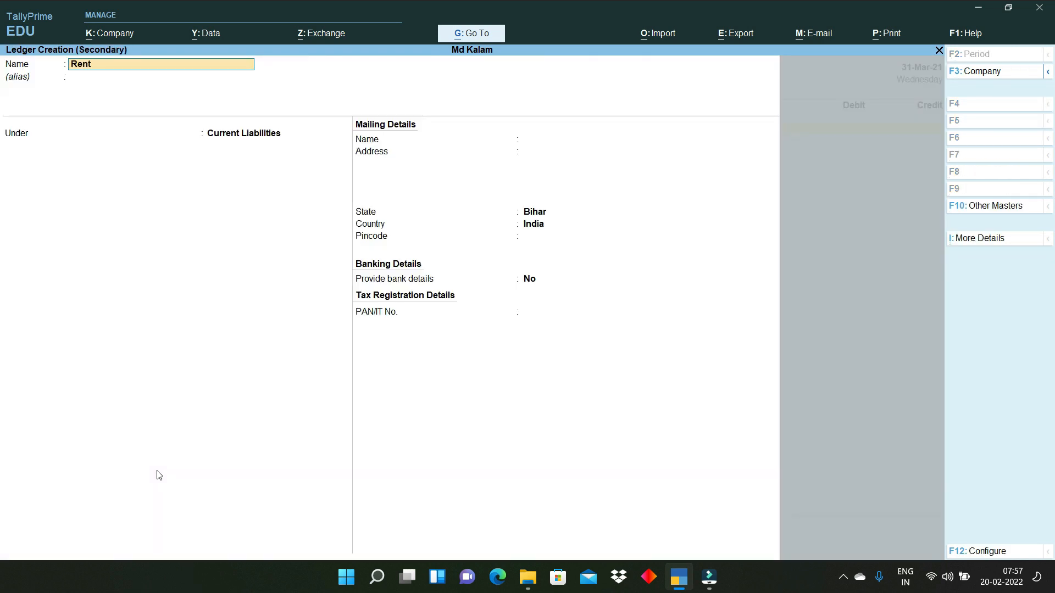
key("Return")
key("Return")
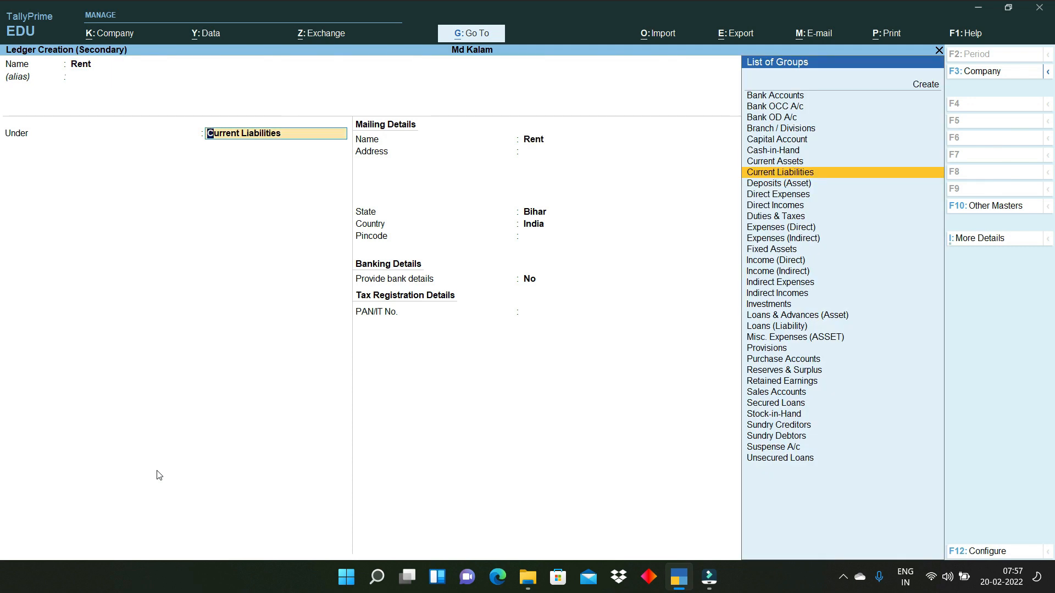
type("Ind")
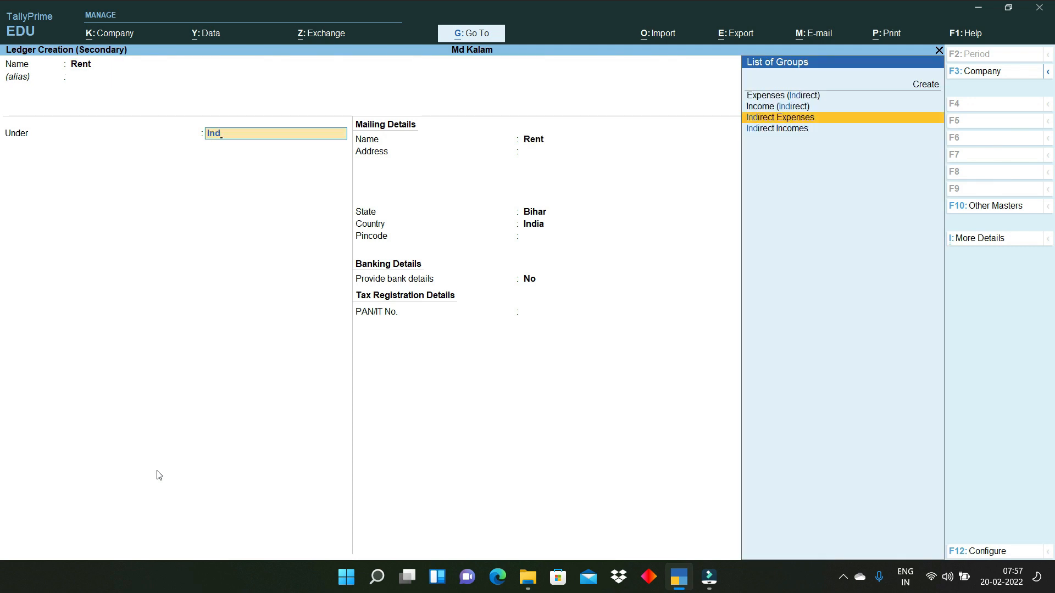
key("Return")
key("ctrl+a")
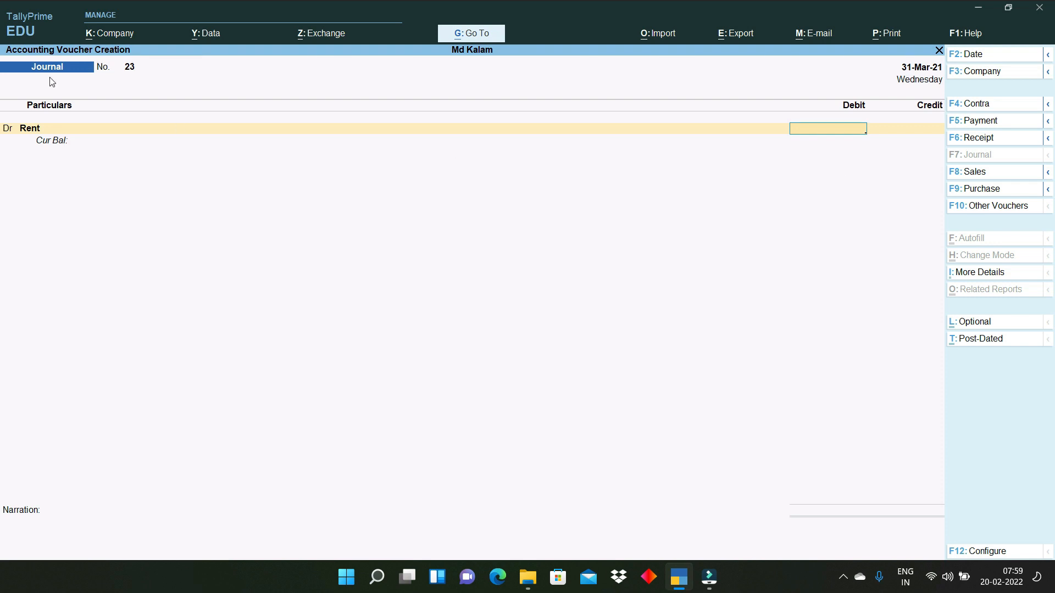
Debit the Rent ledger with 50,000 in the journal voucher.
type("150000")
key("Return")
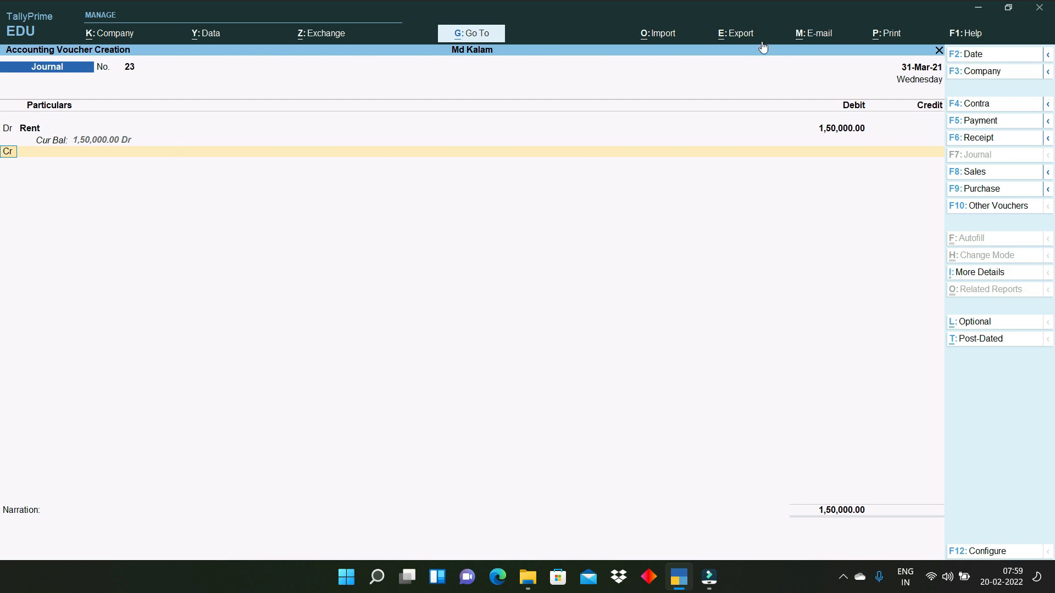
left_click(934, 121)
type("50000")
key("Return")
Add a second debit line for Prepaid Rent with 1,00,000 in the same voucher.
type("d")
key("Return")
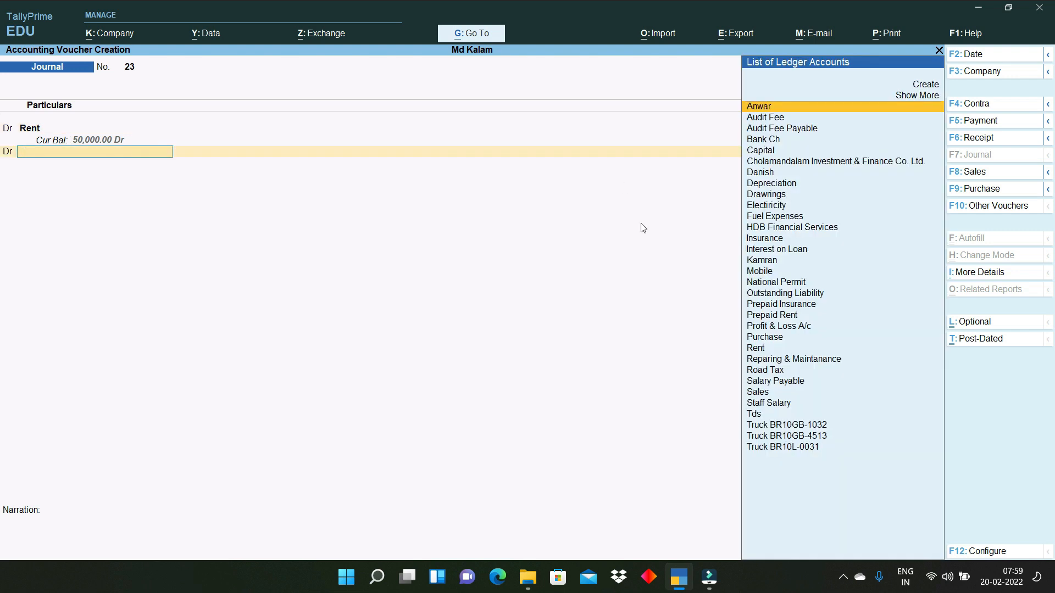
type("Pre")
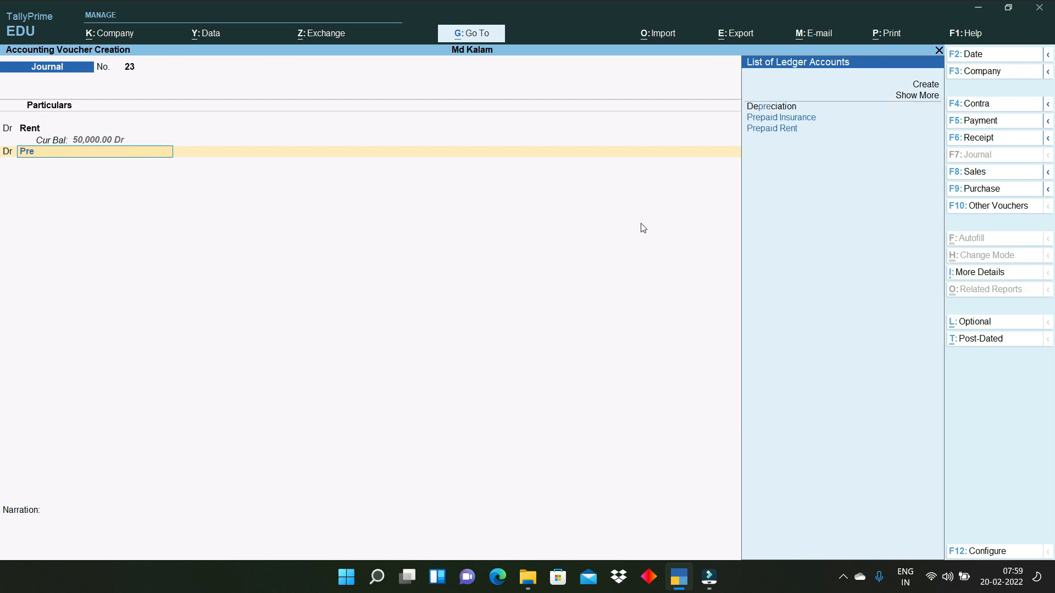
key("Down")
key("Down")
key("Return")
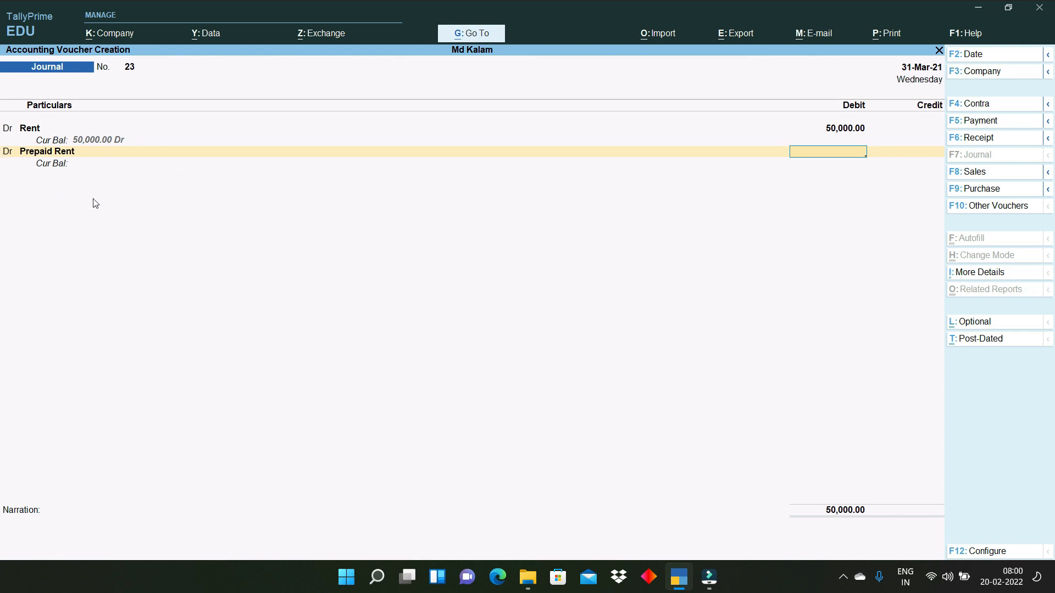
type("00000")
key("Return")
key("Return")
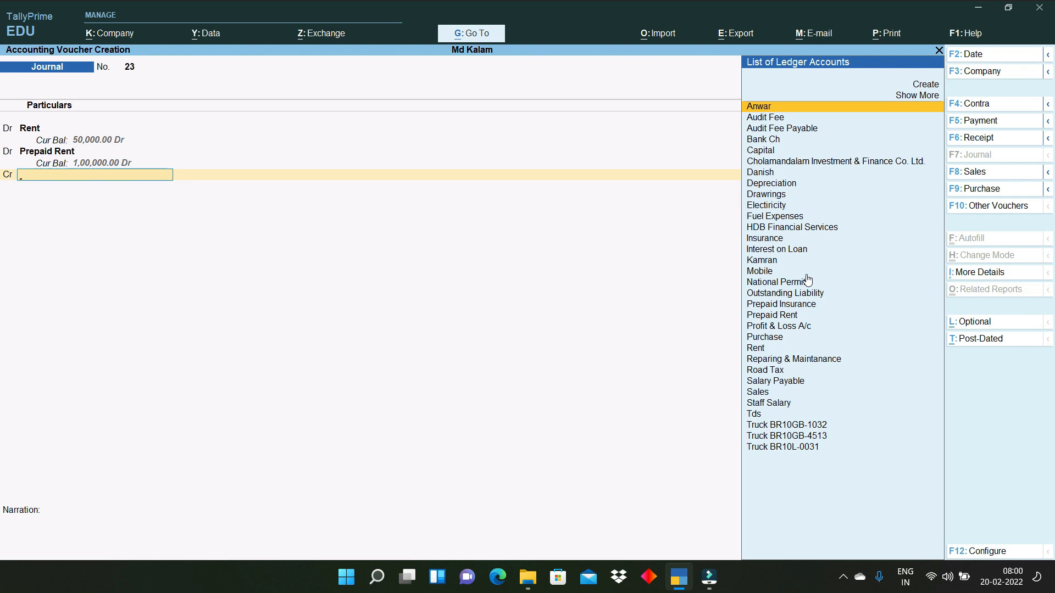
type("Ban")
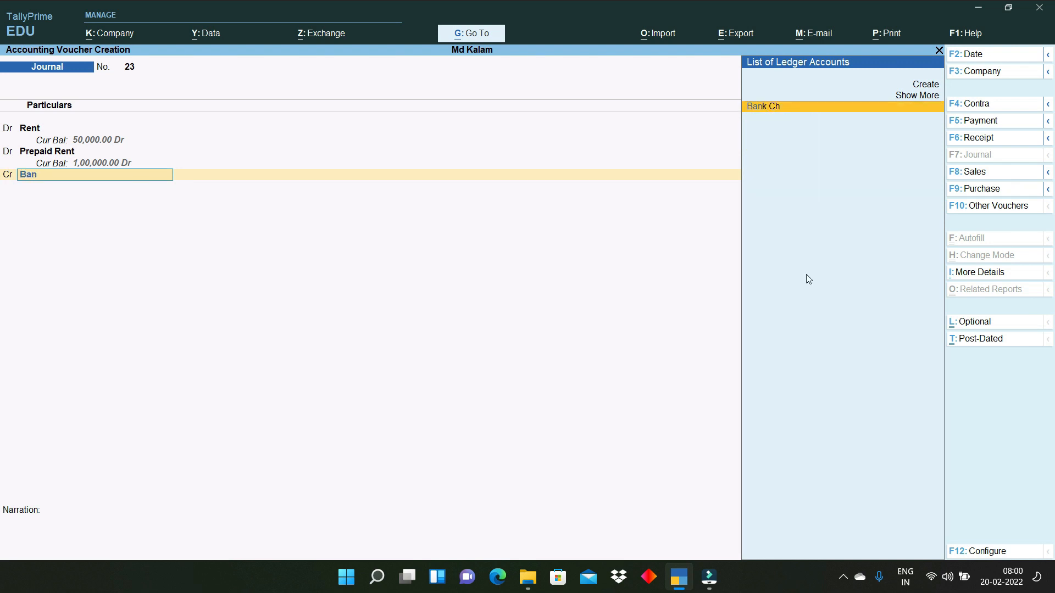
key("BackSpace")
key("BackSpace")
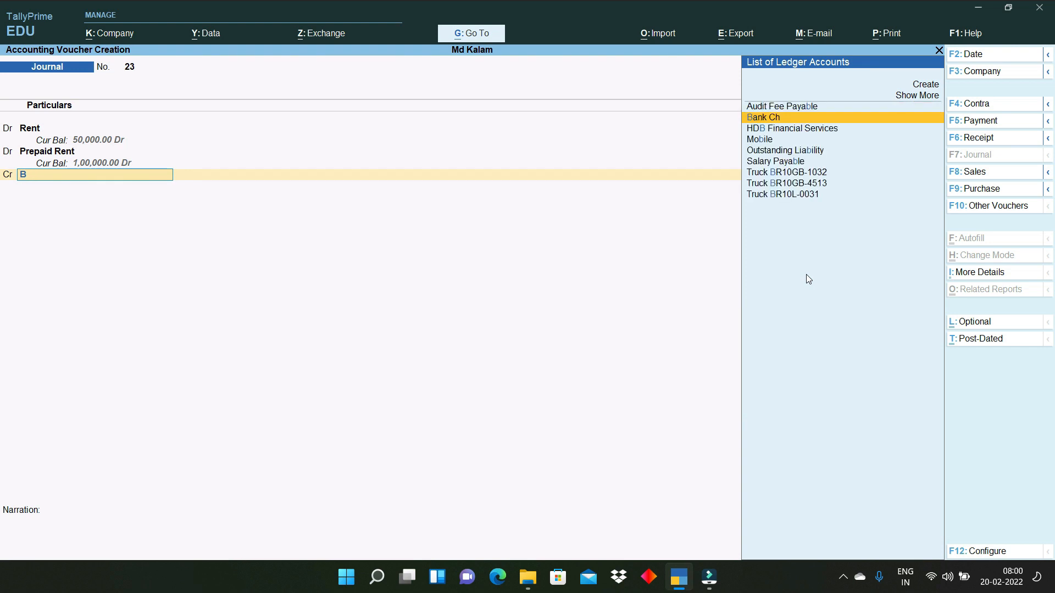
Switch the voucher type from Journal to Payment and accept the Rent and Prepaid Rent debit lines.
key("F5")
key("Return")
key("Return")
key("Return")
key("Return")
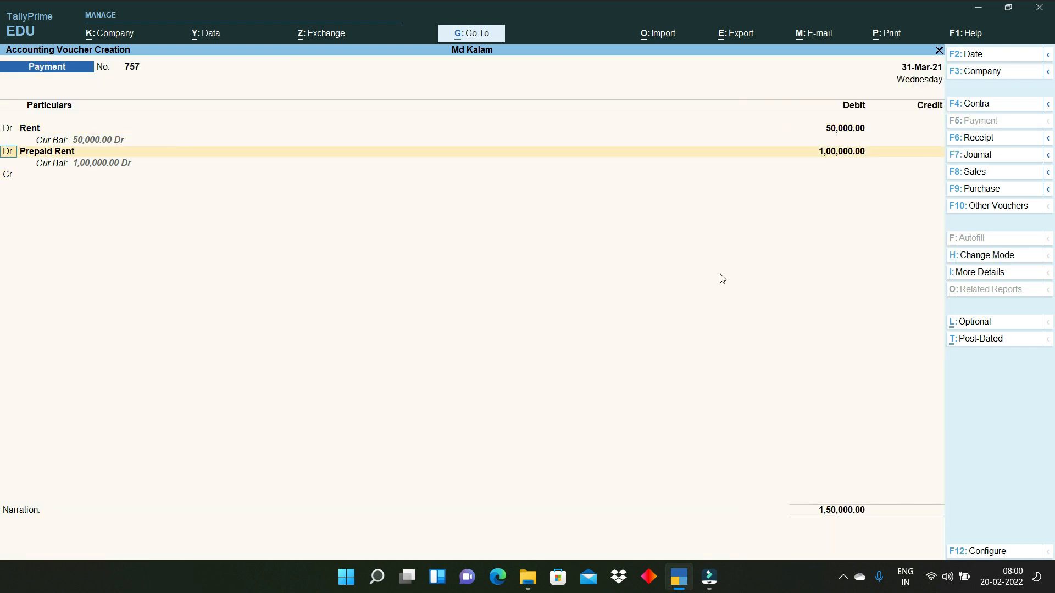
key("Return")
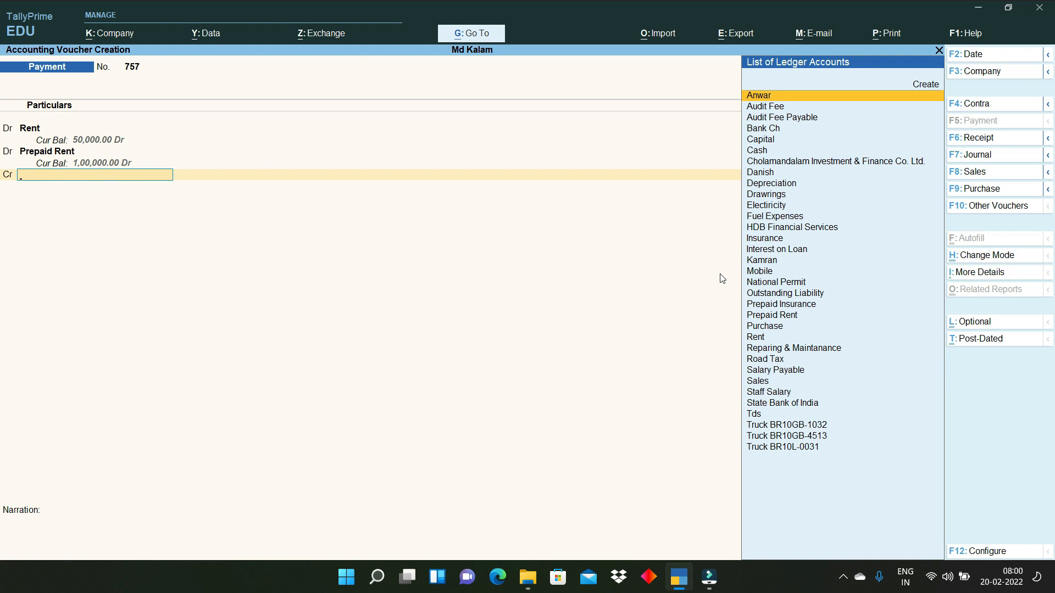
Credit State Bank of India with 1,50,000 in the rent payment voucher.
type("Sta")
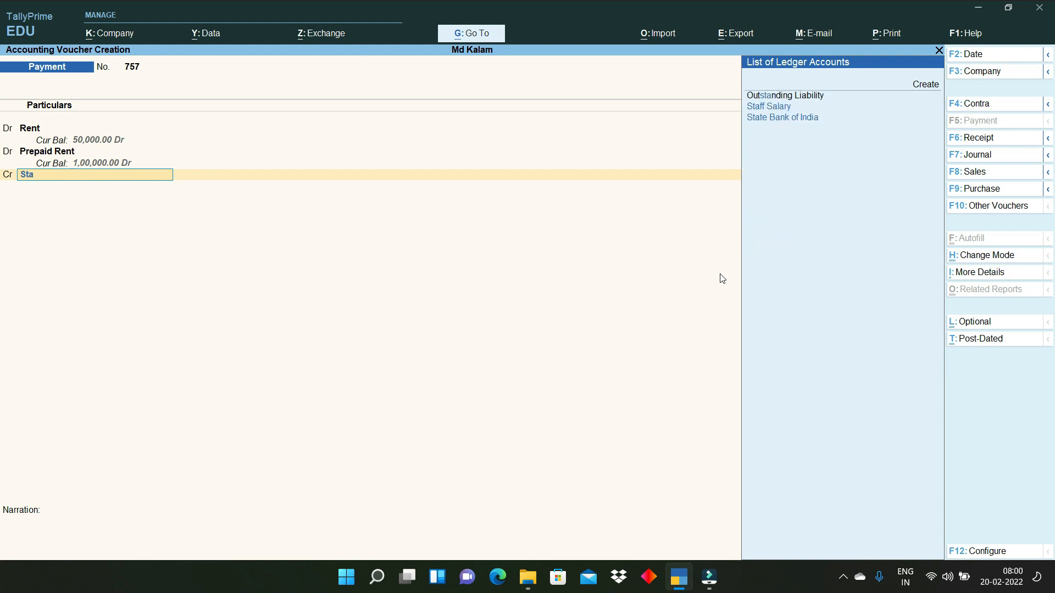
key("Down")
key("Down")
key("Return")
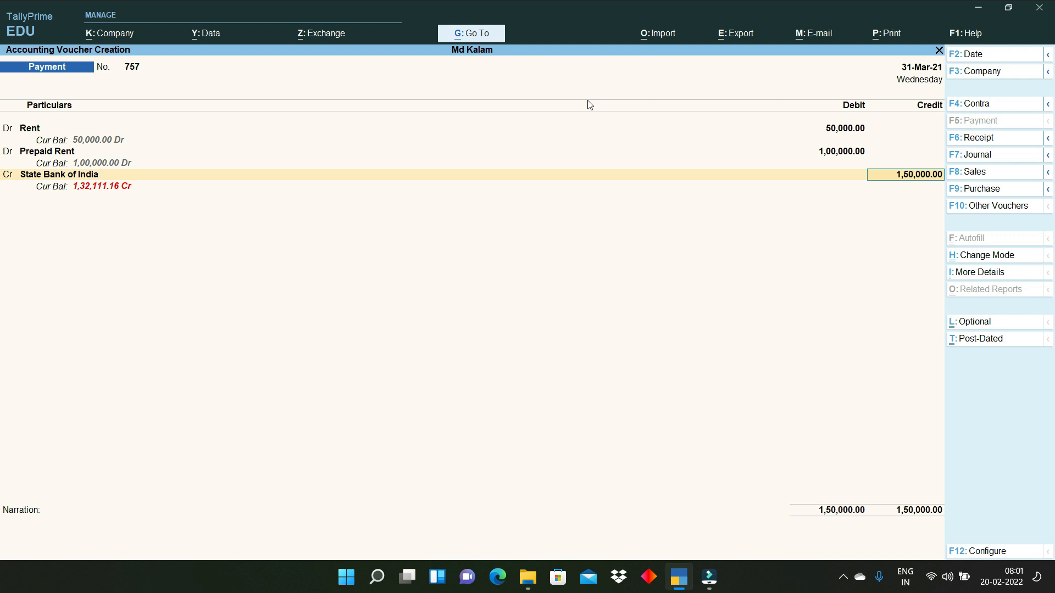
key("Return")
key("Return")
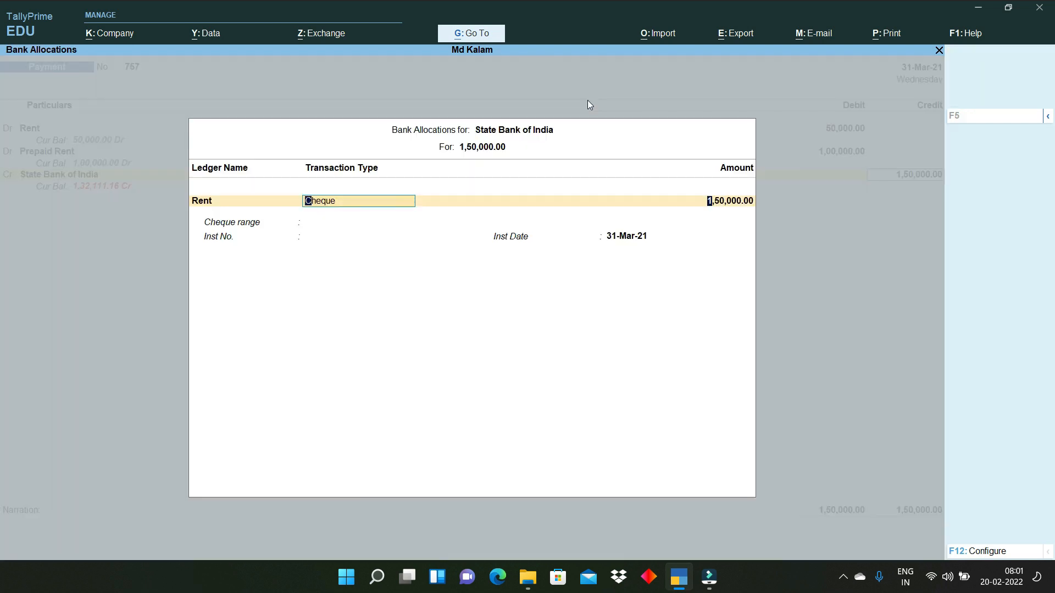
Accept the bank allocation with the Cheque transaction type and save the rent payment voucher without a narration.
key("Return")
key("Return")
key("Return")
key("Return")
key("Return")
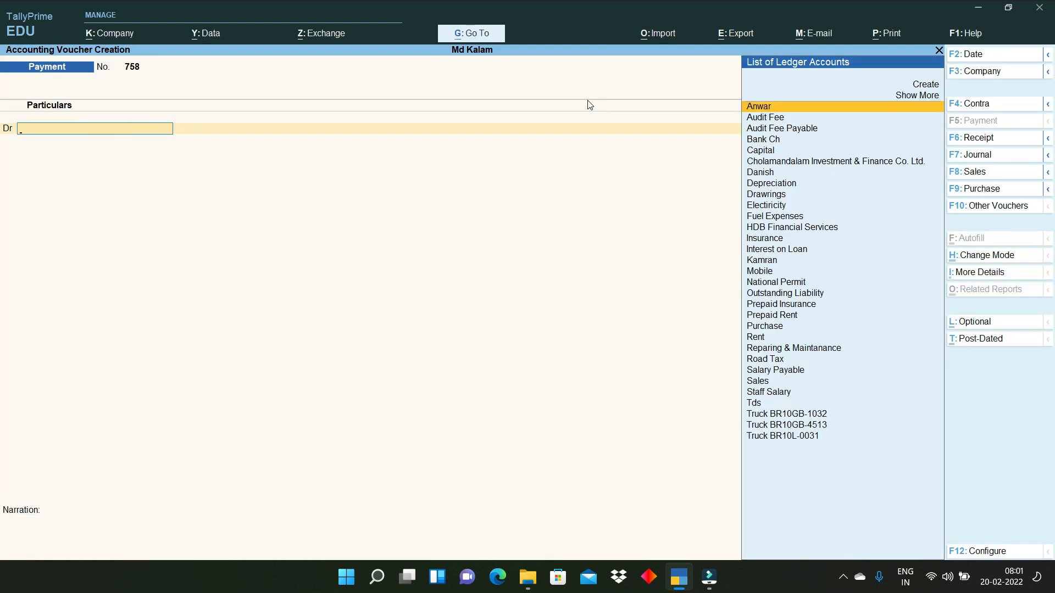
Open the Balance Sheet, examine the current assets including the Sundry Debtors group summary, and return to the main menu.
key("Escape")
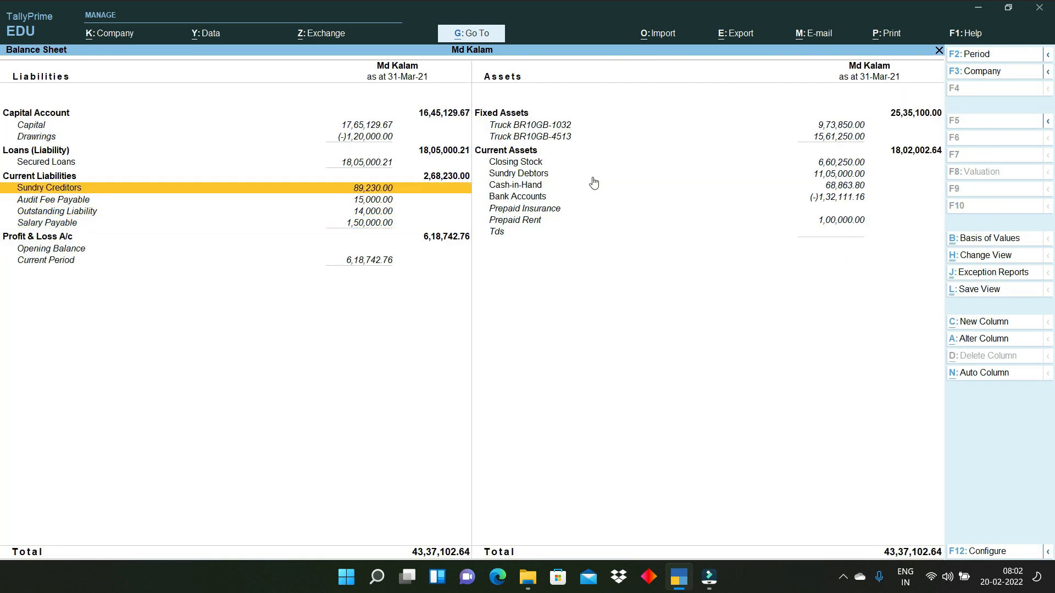
key("Right")
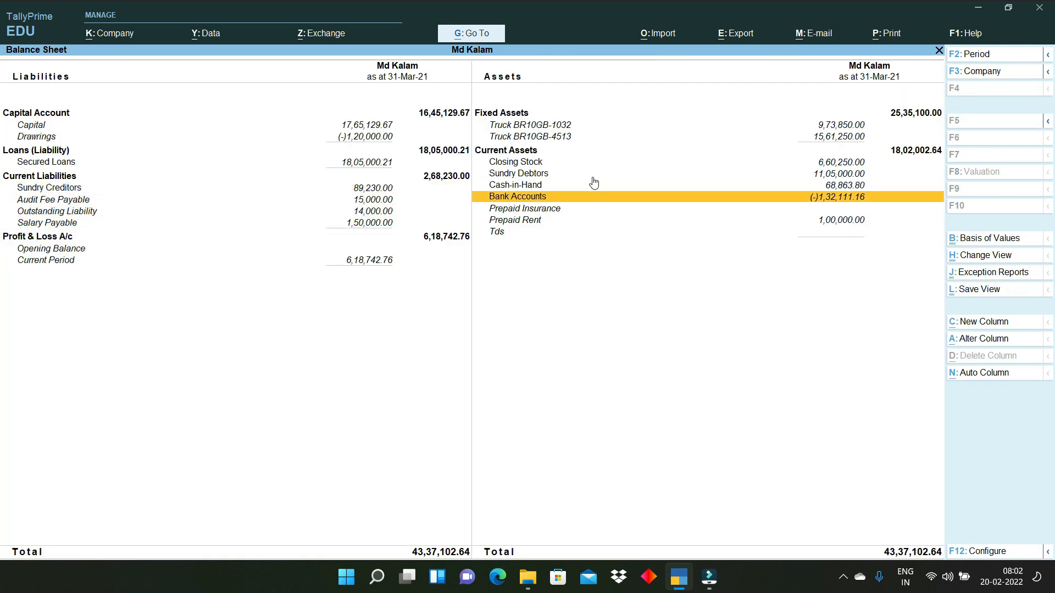
key("Up")
key("Up")
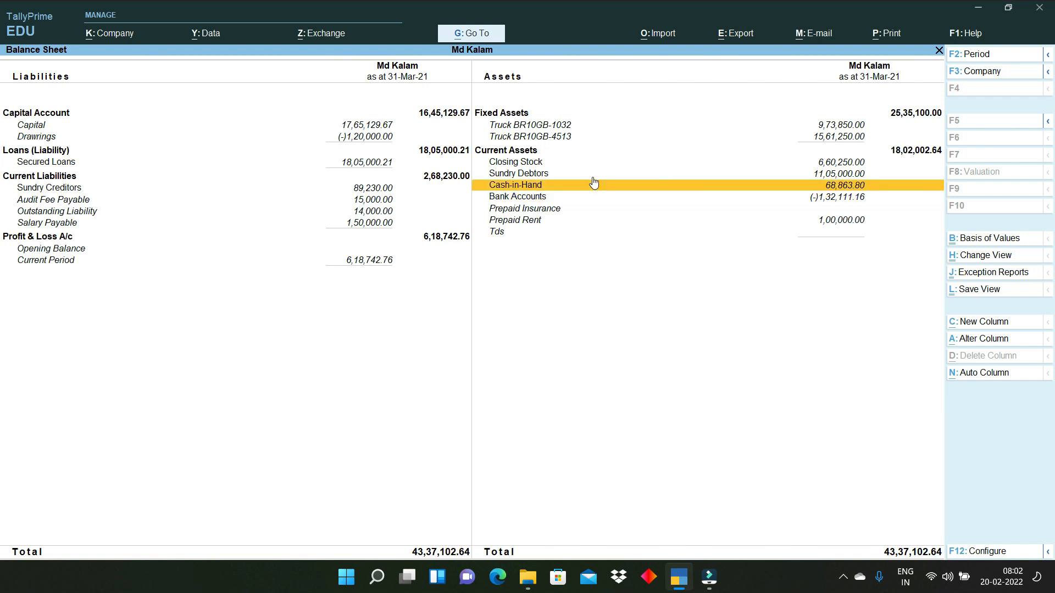
key("Return")
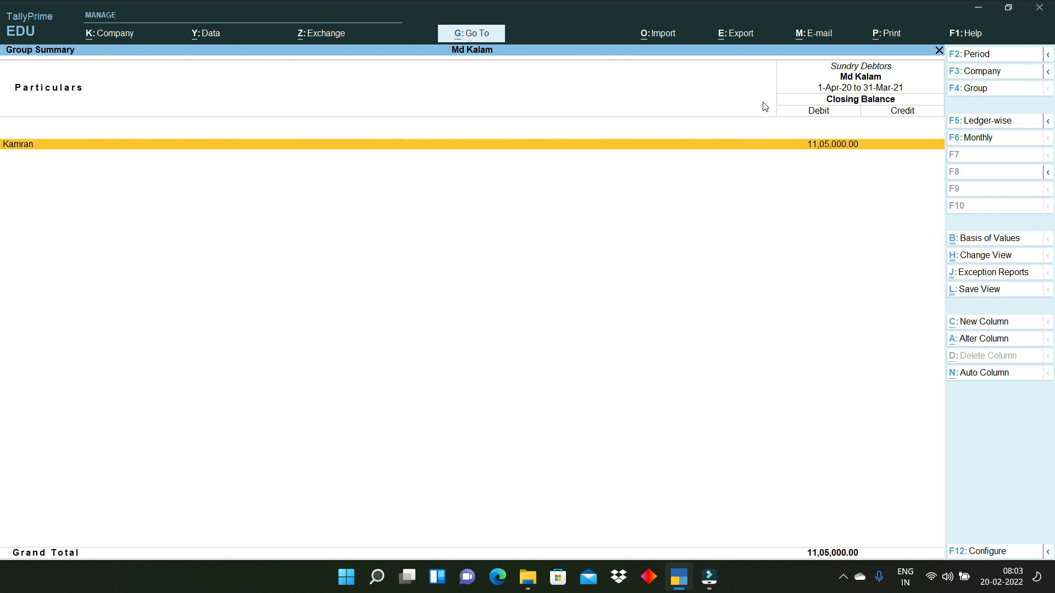
key("Escape")
key("Escape")
Return to the main menu and open a new Journal voucher.
key("Home")
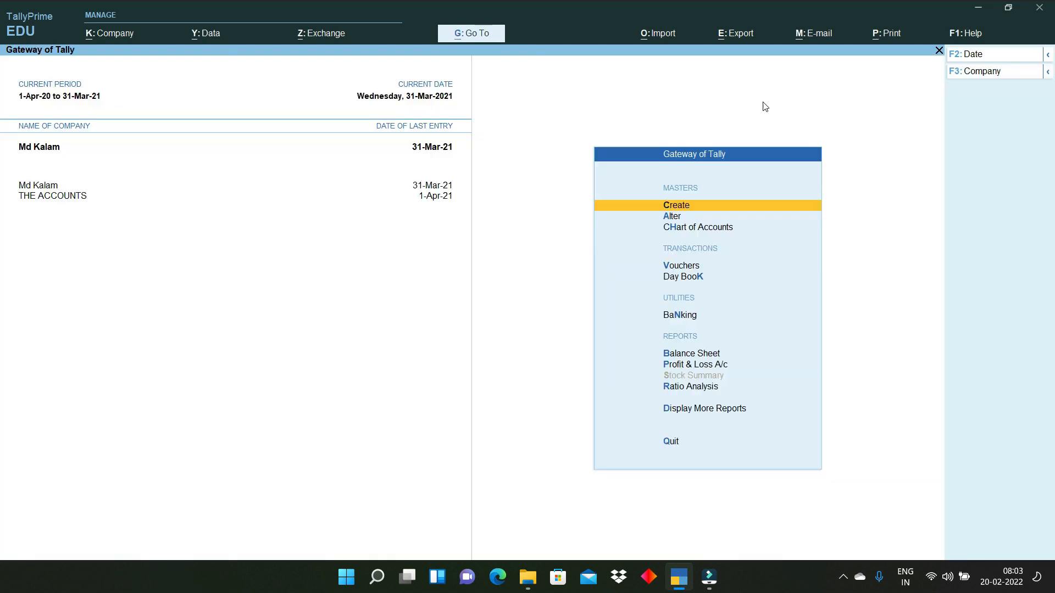
key("v")
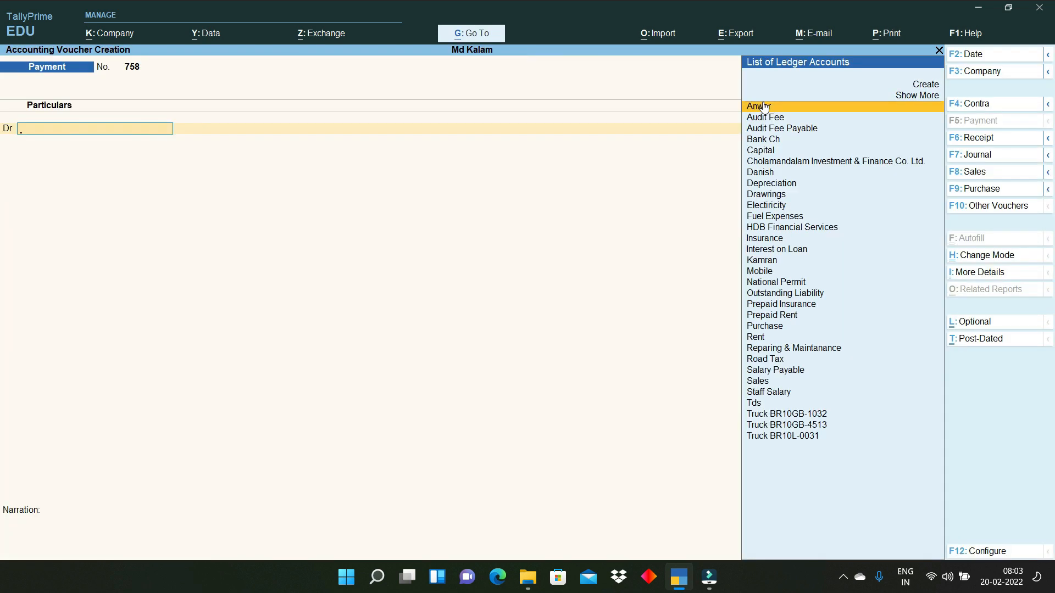
left_click(993, 159)
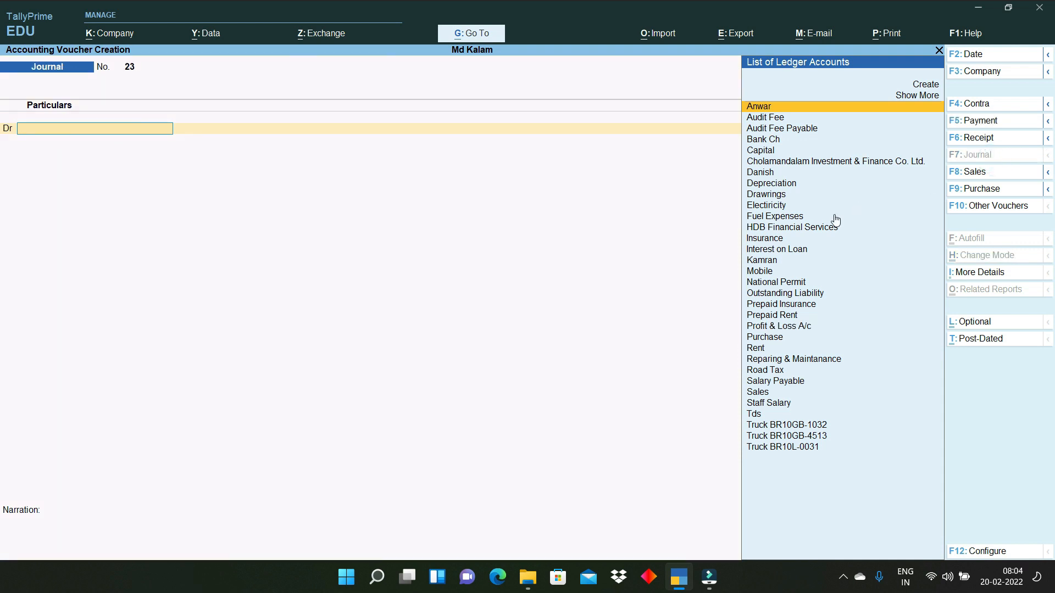
Create a ledger named Round Off under Indirect Expenses from within the Journal voucher and save it.
key("alt+c")
type("Rou")
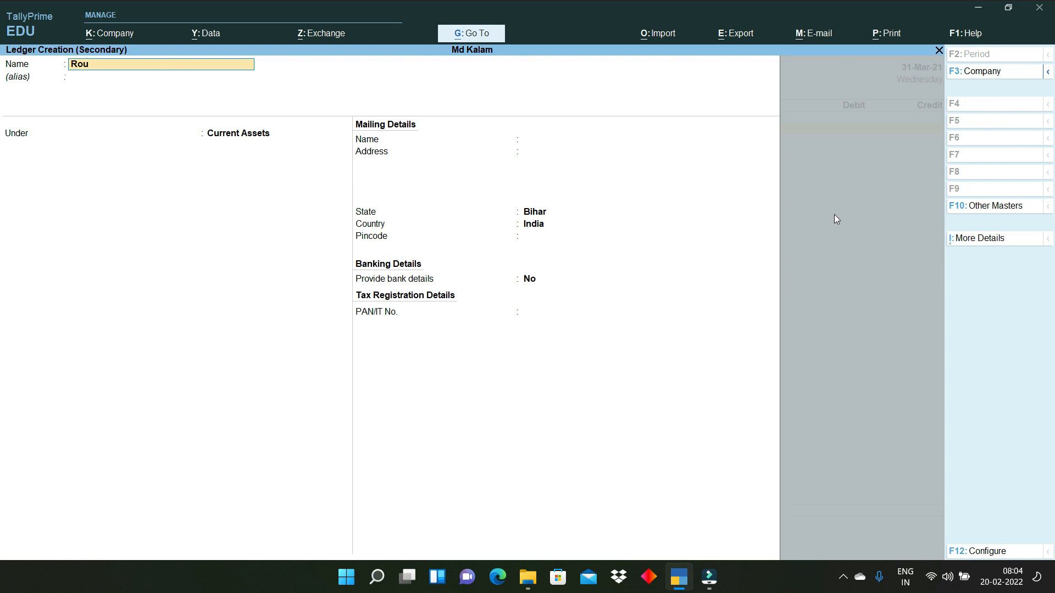
type("nd off")
key("Return")
key("Return")
type("Ind")
key("Down")
key("Return")
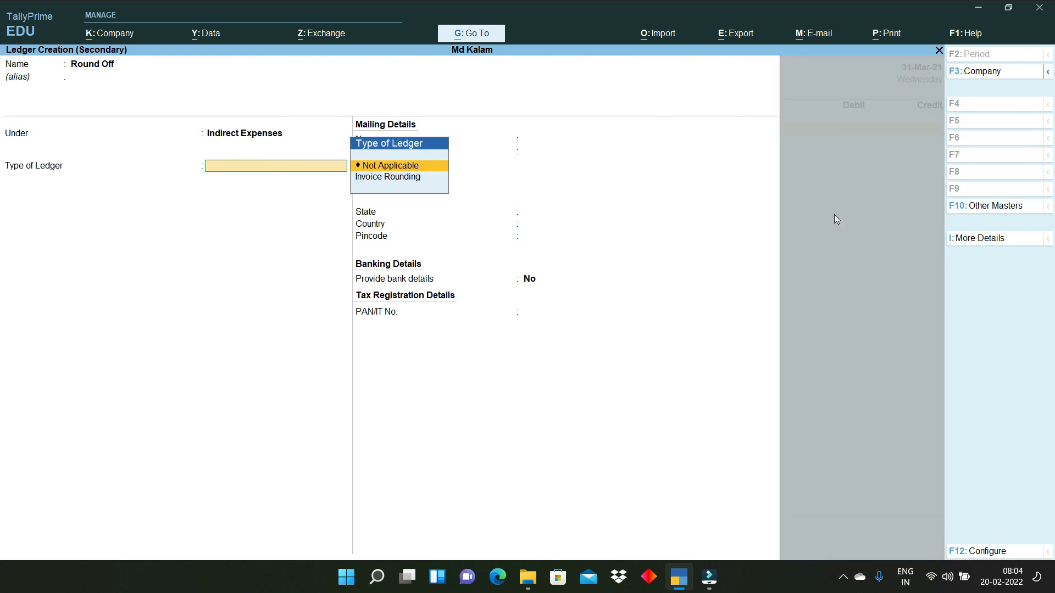
key("ctrl+a")
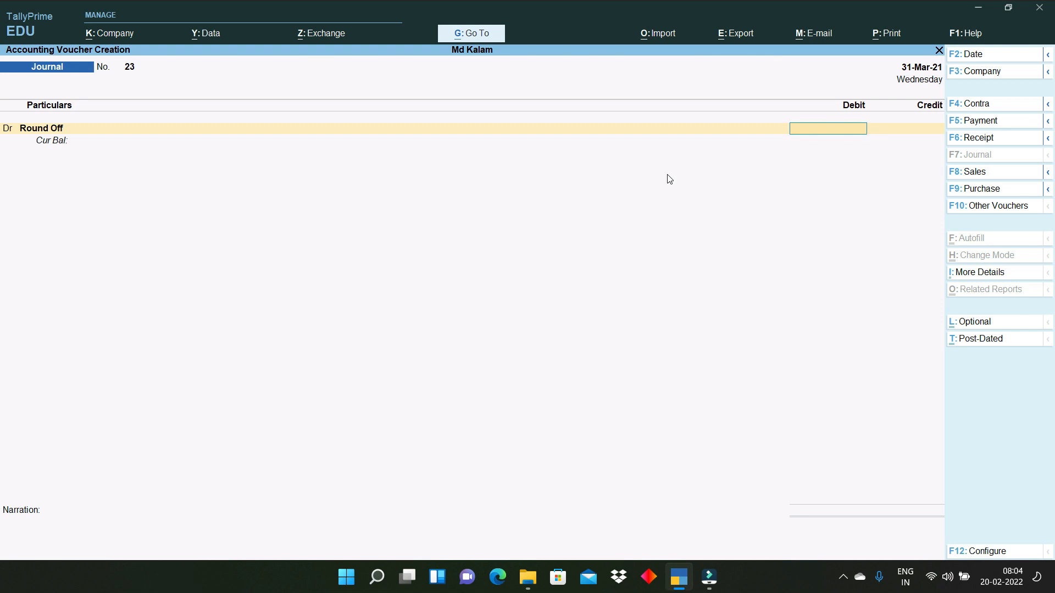
Debit Round Off with 0.50, credit the debtor's ledger with the same amount, and leave the Journal voucher without saving.
type(".5")
key("Return")
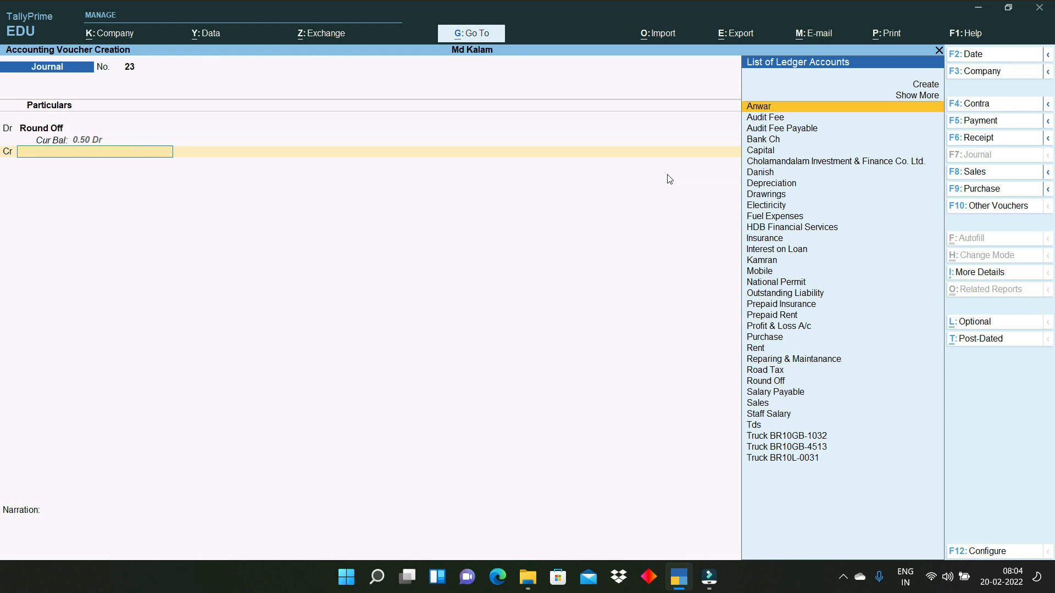
type("Ka")
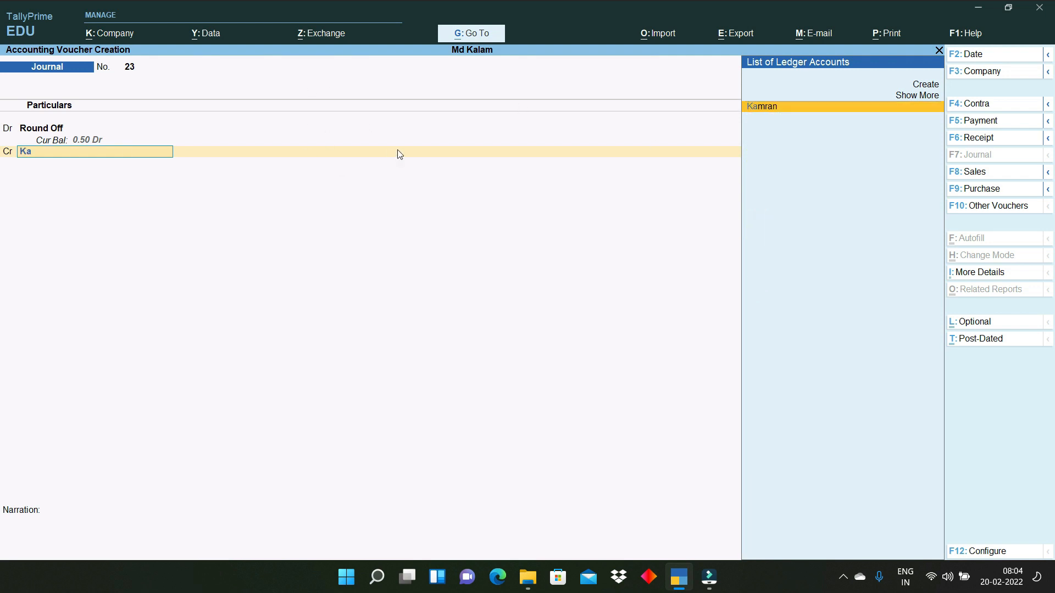
key("Return")
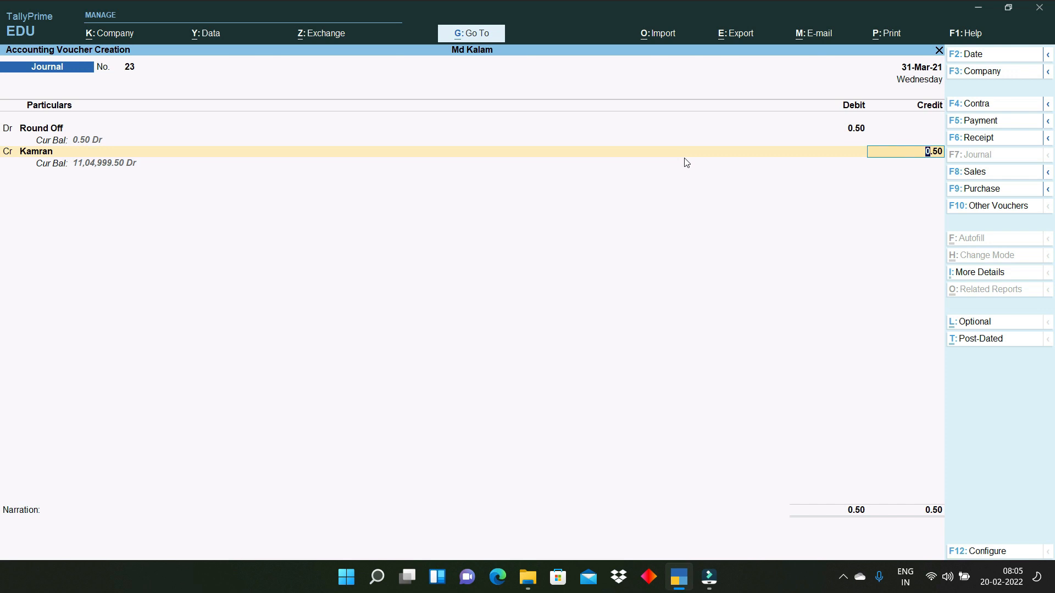
key("Escape")
key("Escape")
key("Return")
Show the Profit & Loss A/c in detailed form and examine the individual ledgers under Indirect Expenses.
key("alt+F5")
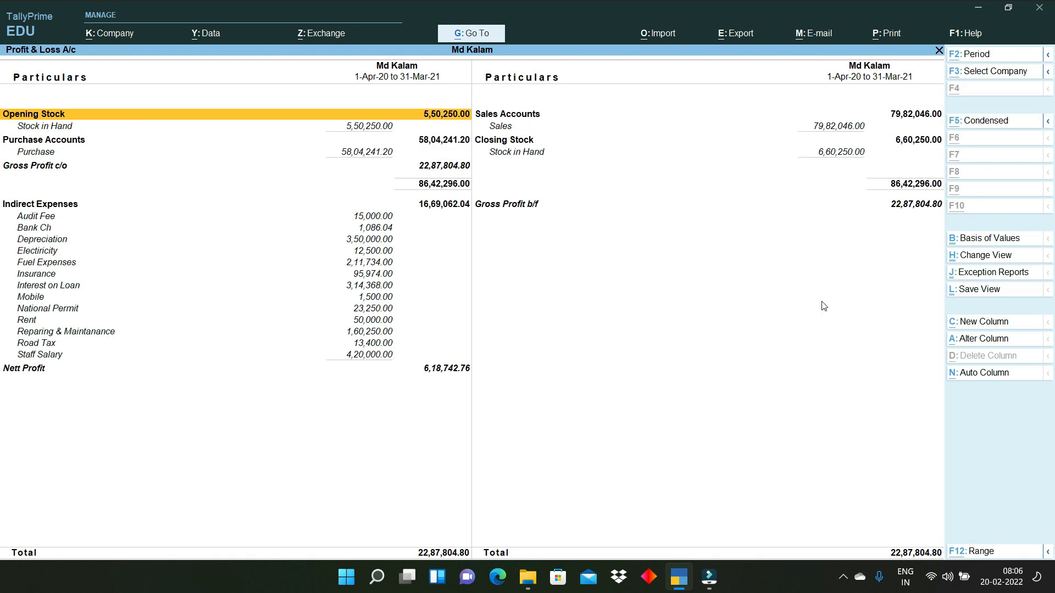
key("Down")
key("Down")
key("Down")
key("Down")
key("Down")
key("Down")
key("Down")
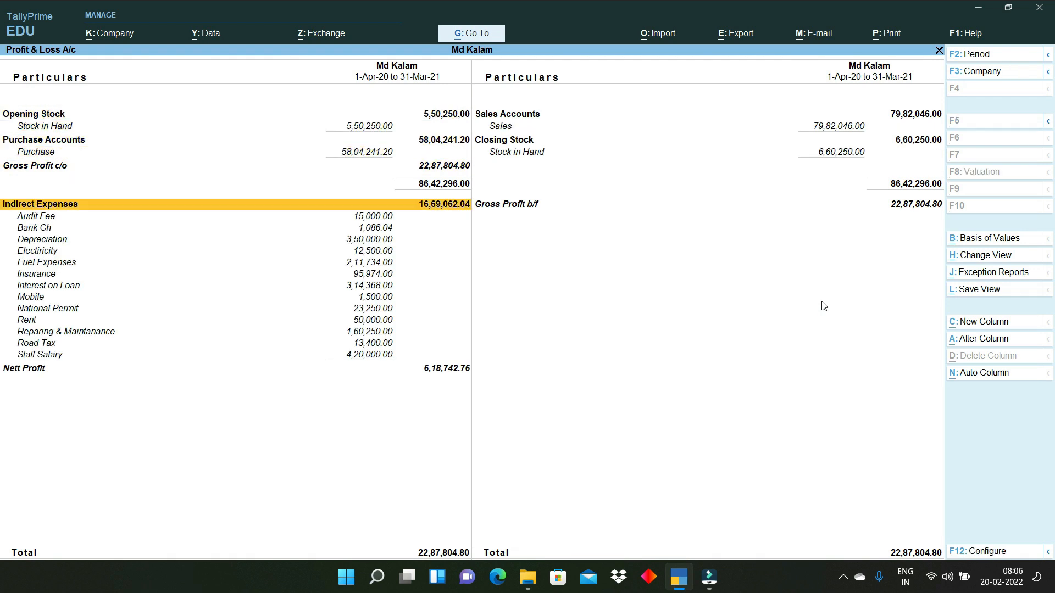
key("Down")
key("Down")
key("Down")
key("Down")
key("Down")
key("Down")
key("Down")
key("Down")
key("Down")
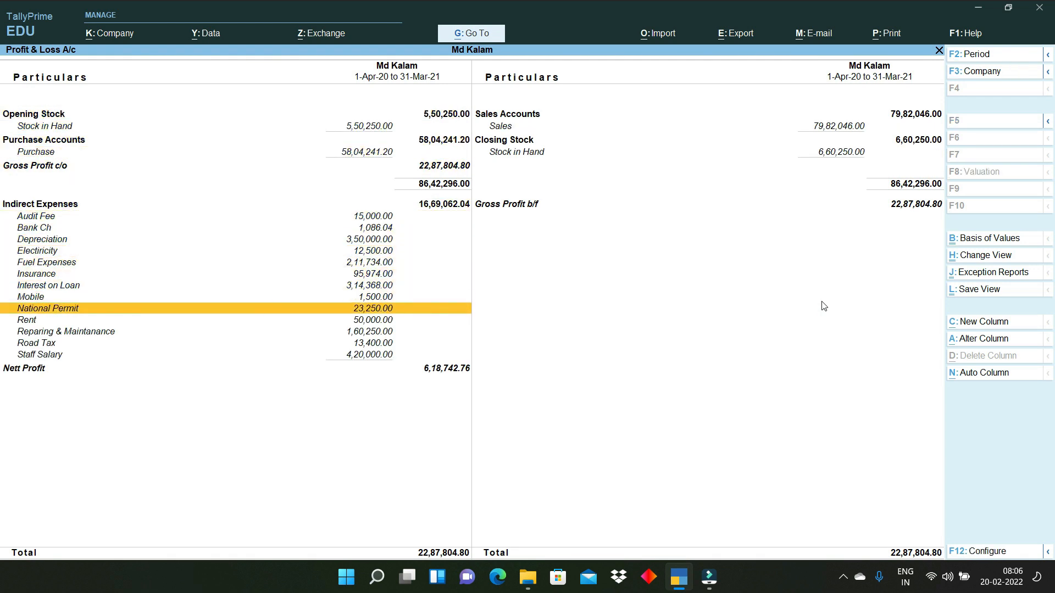
key("Up")
key("Up")
key("Up")
key("Up")
key("Up")
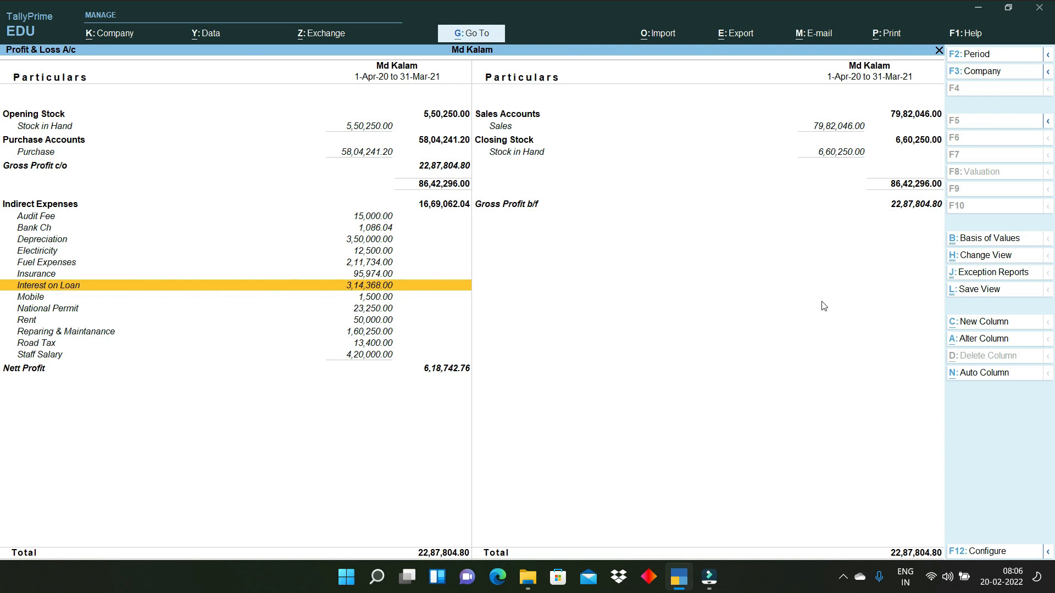
key("Down")
key("Down")
key("Down")
key("Down")
key("Down")
key("Up")
key("Up")
key("Up")
key("Up")
key("Up")
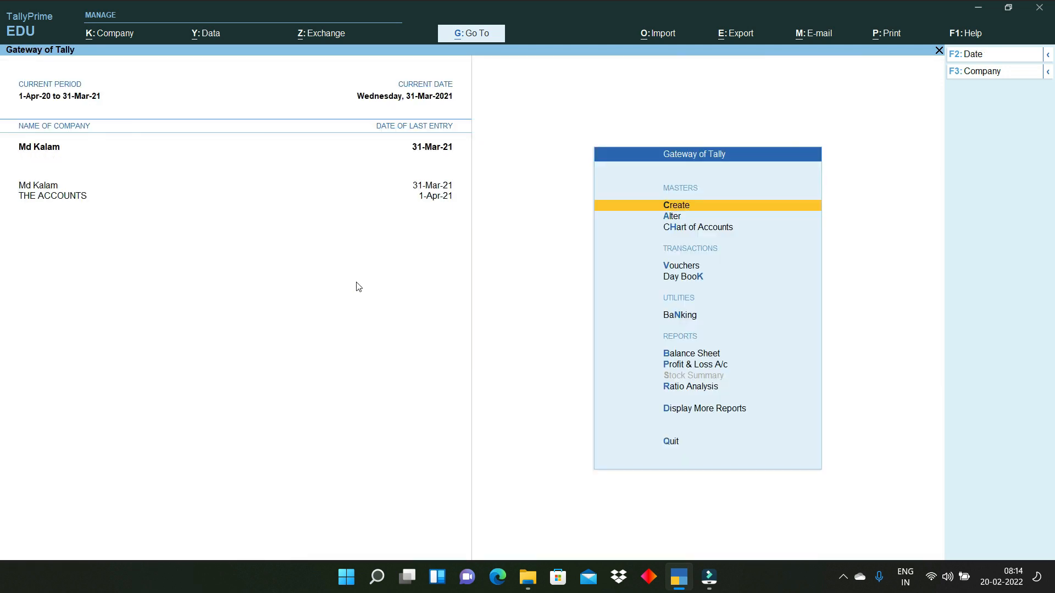
Open the Profit & Loss A/c from the main menu and examine opening stock, purchases, sales, closing stock and indirect expenses.
key("p")
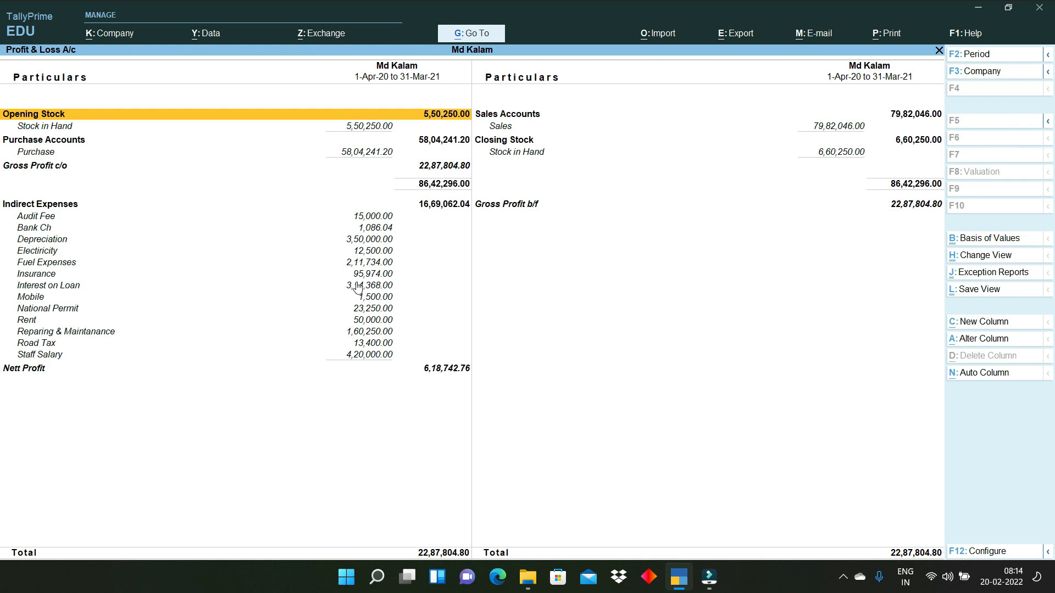
key("Right")
key("Down")
key("Down")
key("Down")
key("Down")
key("Left")
key("Up")
key("Up")
key("Up")
key("Up")
key("Up")
key("Right")
key("Down")
key("Down")
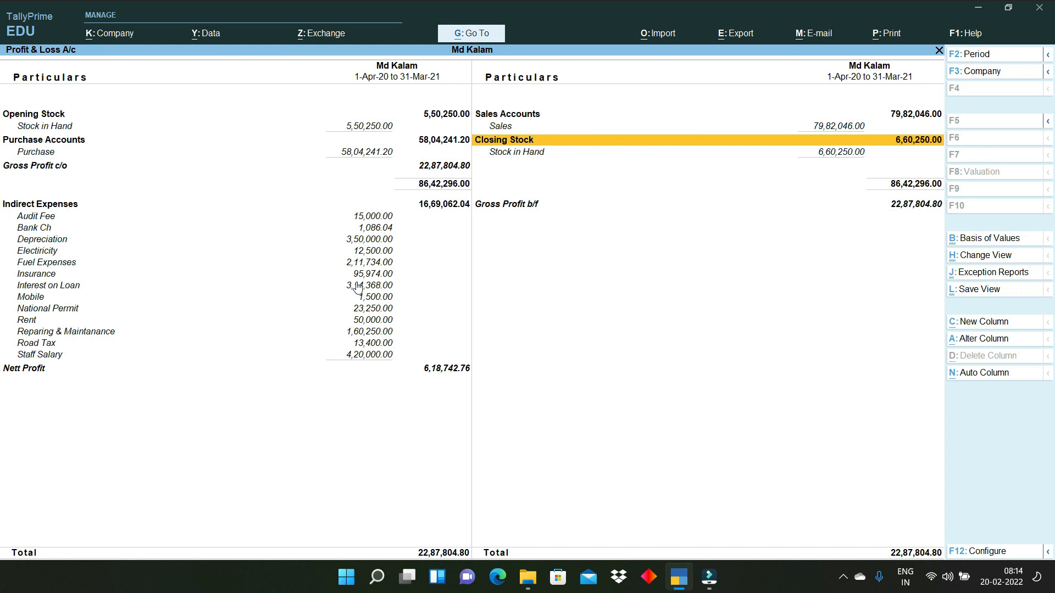
key("Left")
key("Down")
key("Down")
key("Down")
key("Down")
key("Down")
key("Down")
key("Down")
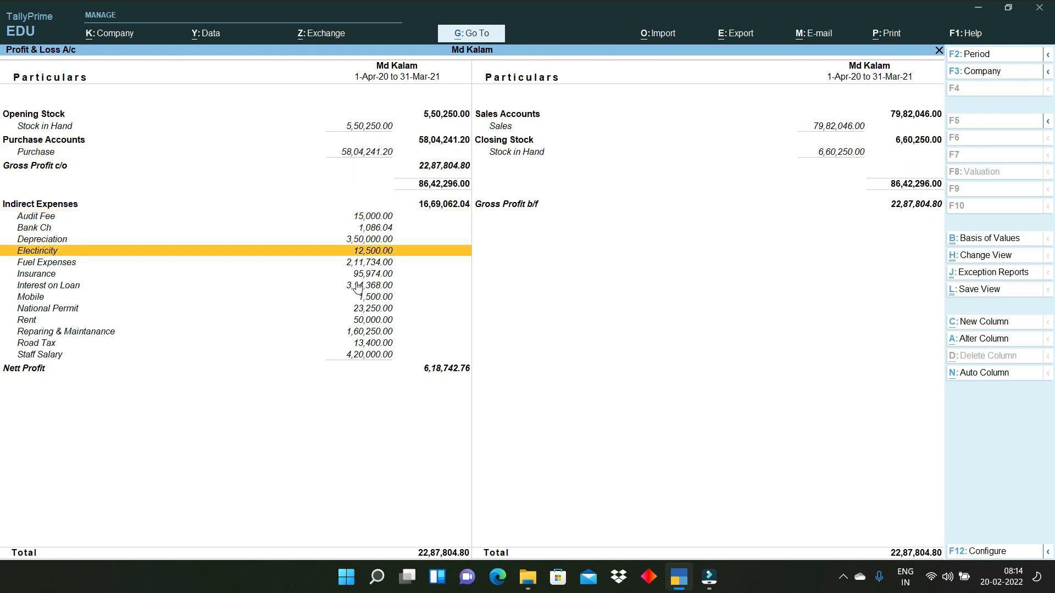
key("Up")
key("Up")
key("Up")
key("Up")
key("Up")
key("Up")
key("Up")
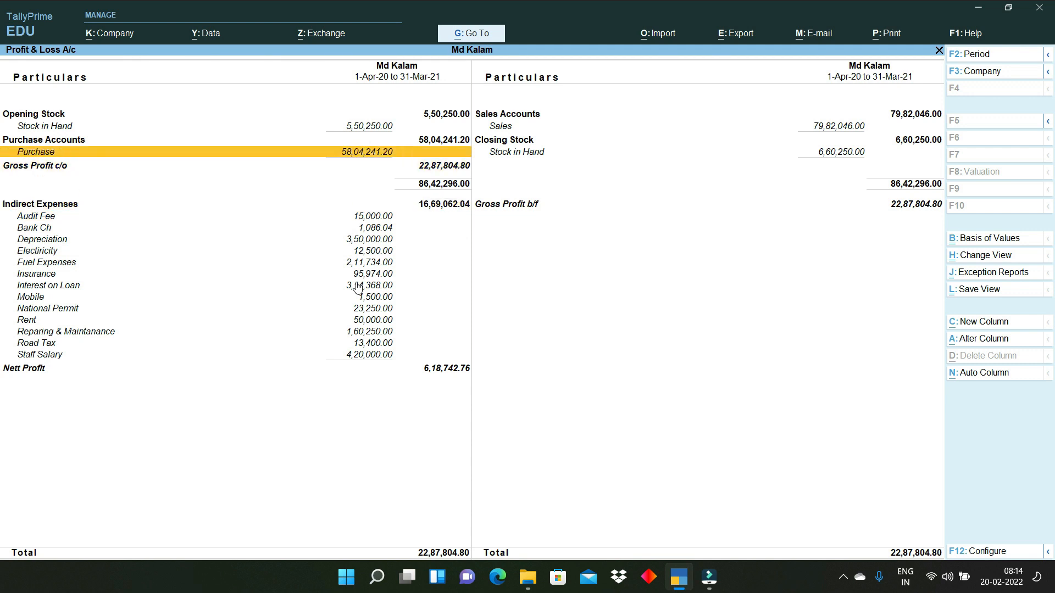
key("Up")
Alter the Stock in Hand ledger under Closing Stock, set its 31-Mar-21 closing balance to 6,50,500 and save it.
key("Right")
key("Down")
key("Down")
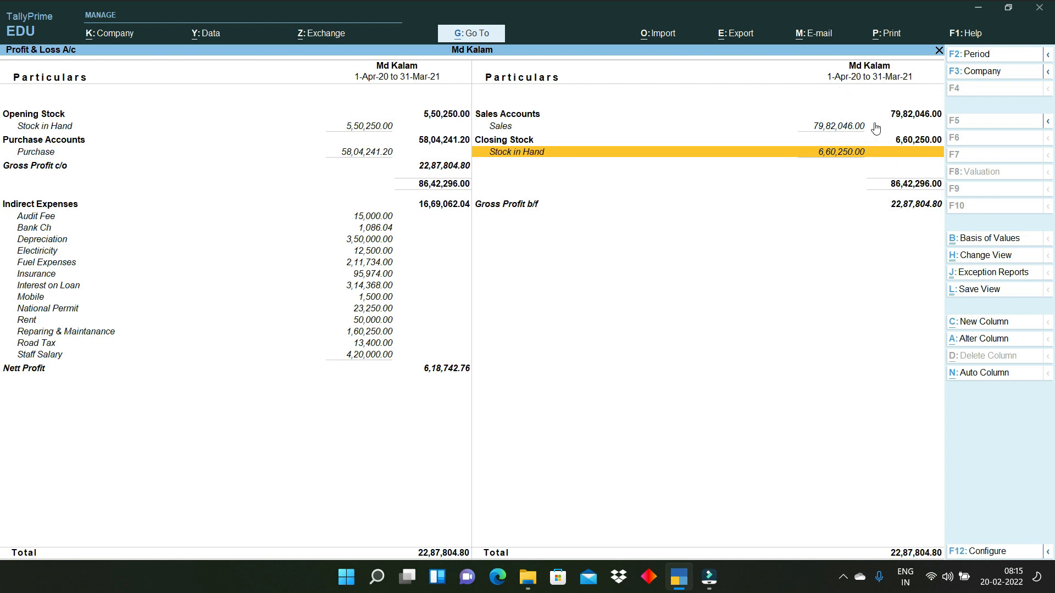
key("ctrl+Return")
key("Return")
key("Return")
key("Return")
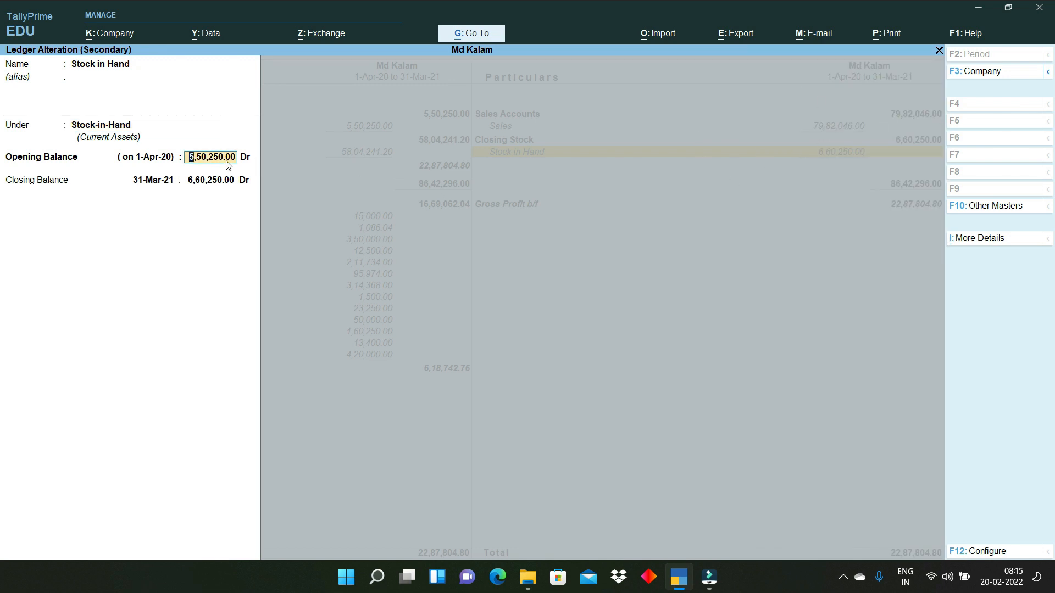
key("Return")
key("Return")
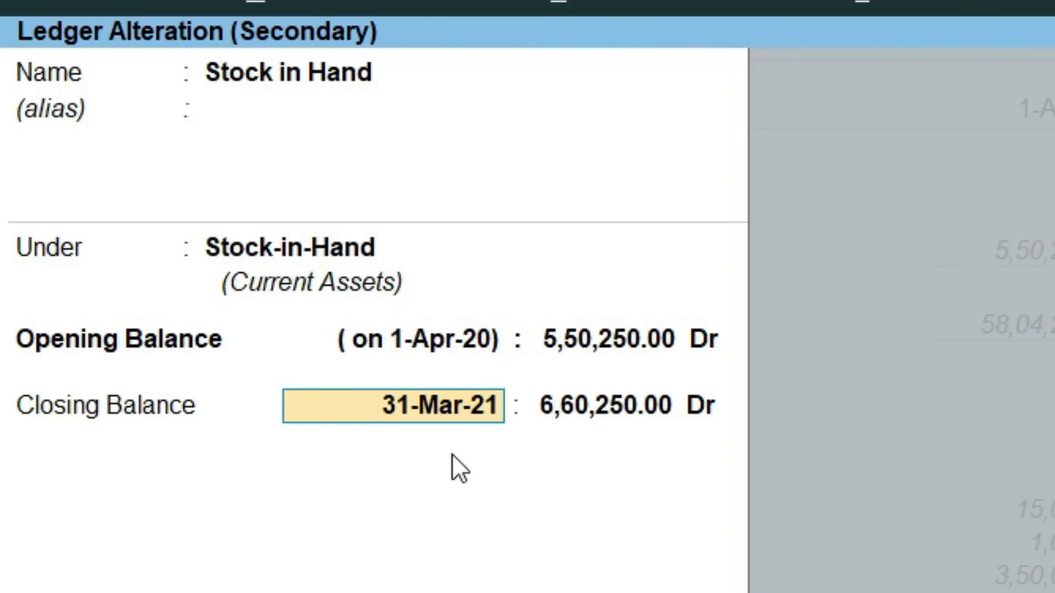
key("Return")
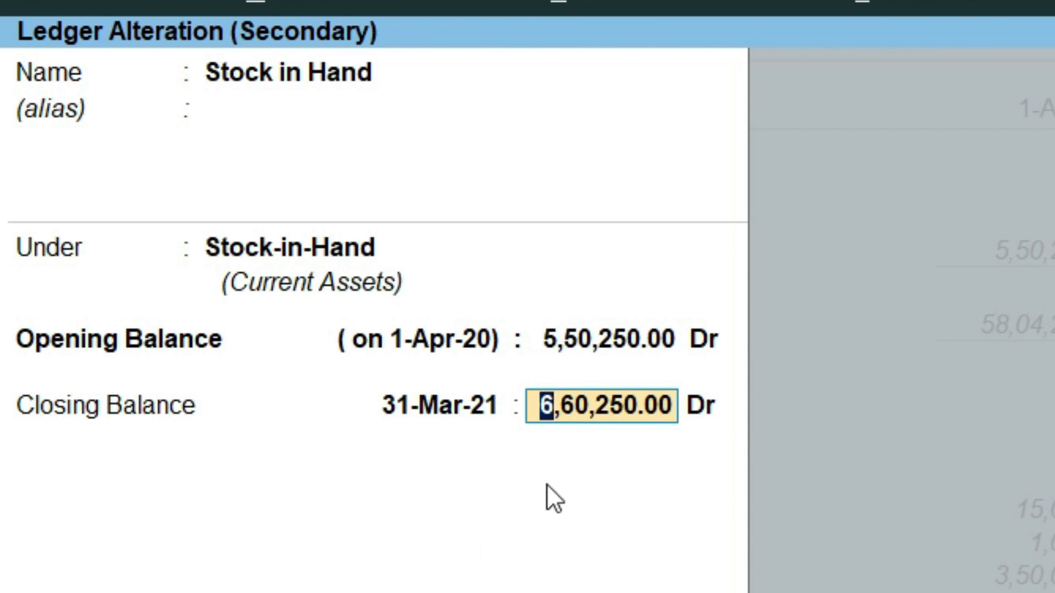
type("650500")
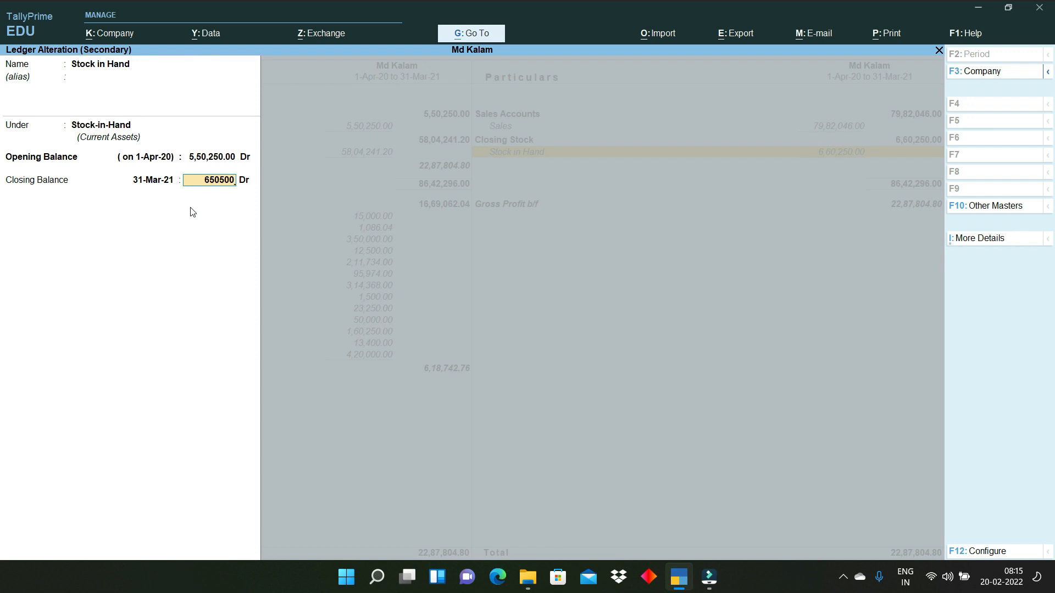
key("Return")
key("Return")
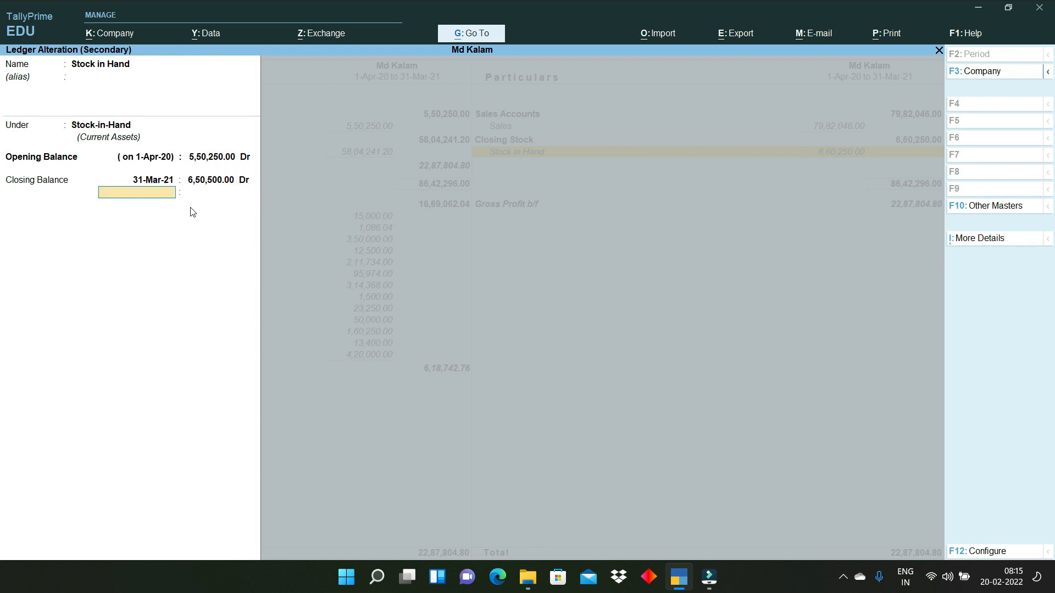
key("Return")
key("Return")
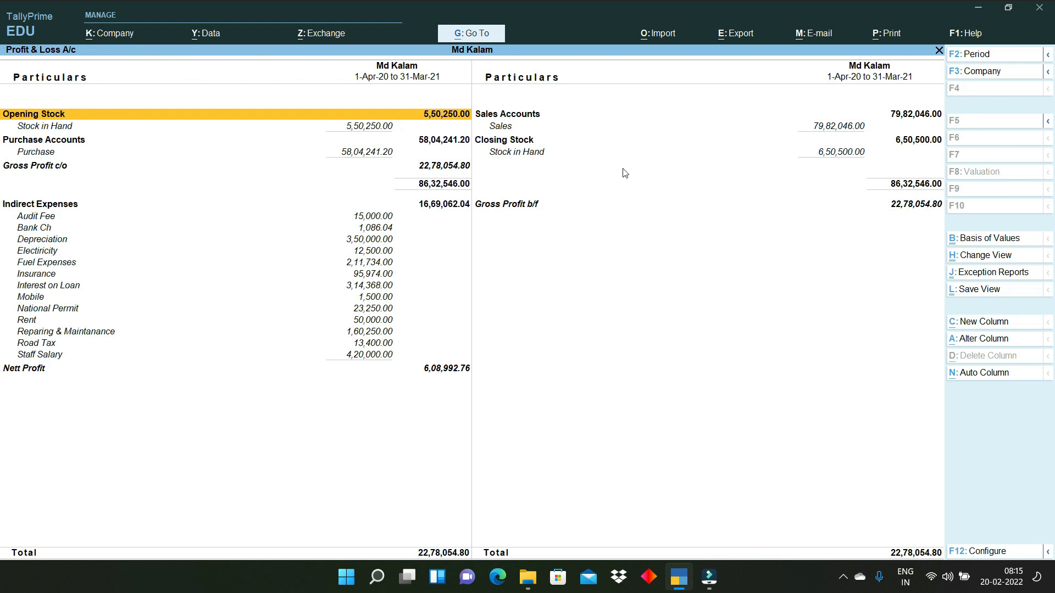
Open the Stock in Hand ledger through master alteration, review its opening and closing balances, and return to the main menu without changes.
key("Escape")
key("Down")
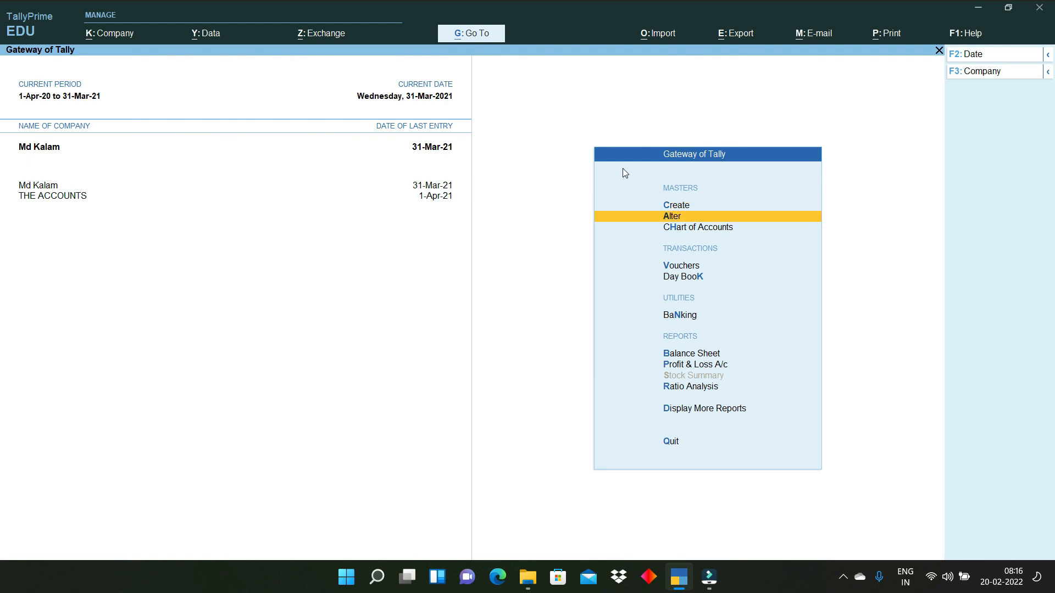
key("Return")
key("Down")
key("Return")
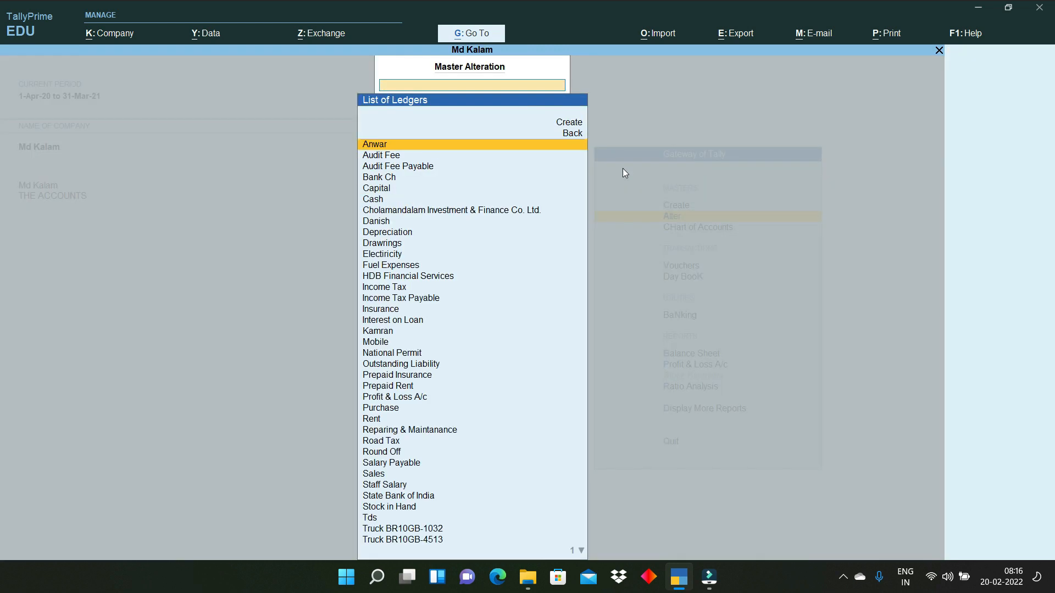
type("sto")
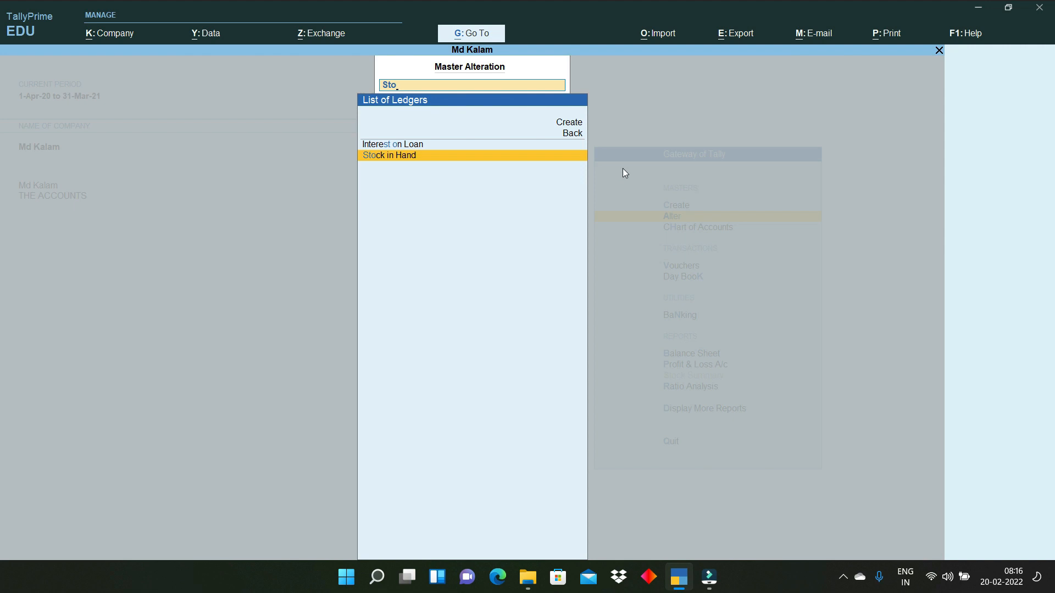
key("Return")
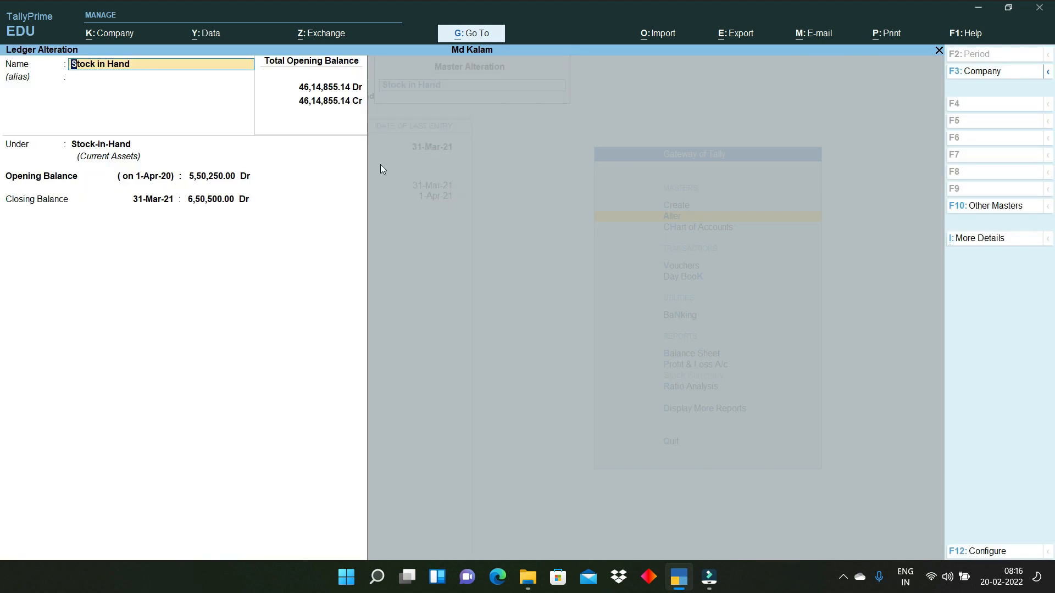
key("Return")
key("Return")
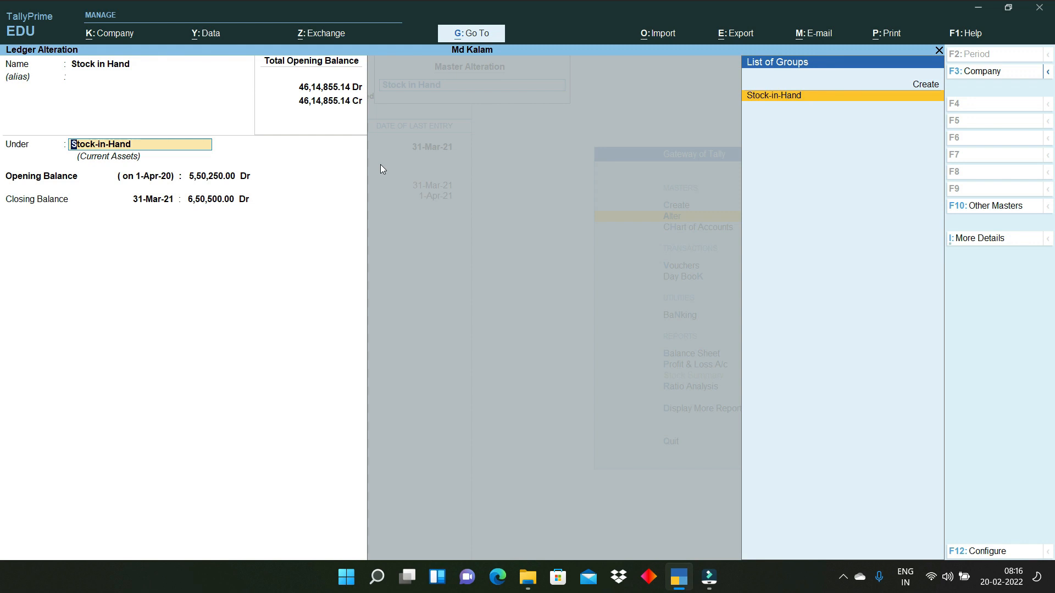
key("Escape")
key("y")
key("Escape")
key("n")
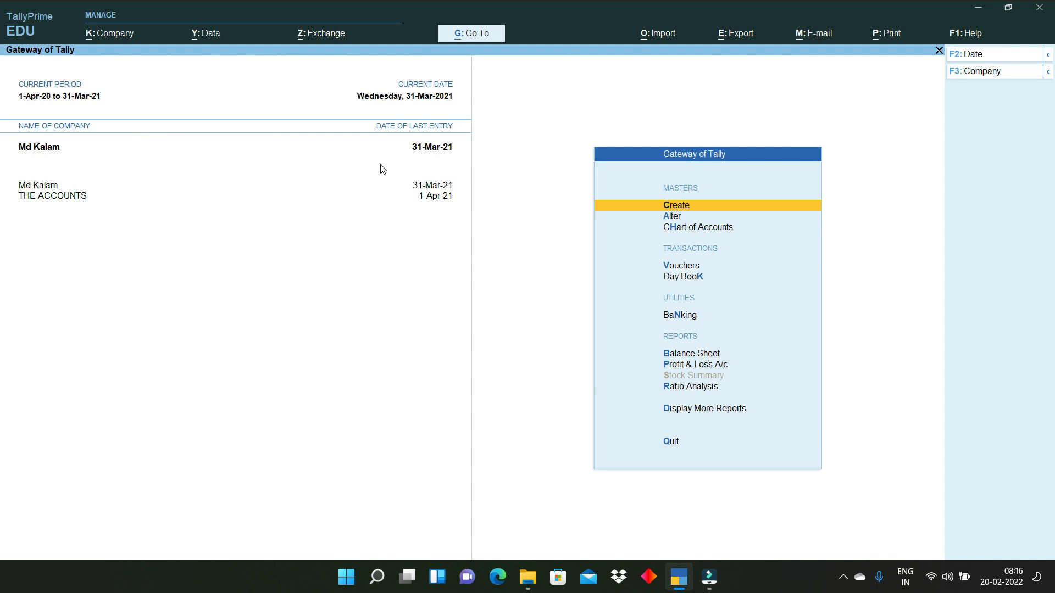
Open the Profit & Loss A/c, check the Nett Profit line, and return to the main menu.
key("p")
key("Down")
key("Down")
key("Down")
key("Down")
key("Down")
key("Down")
key("Down")
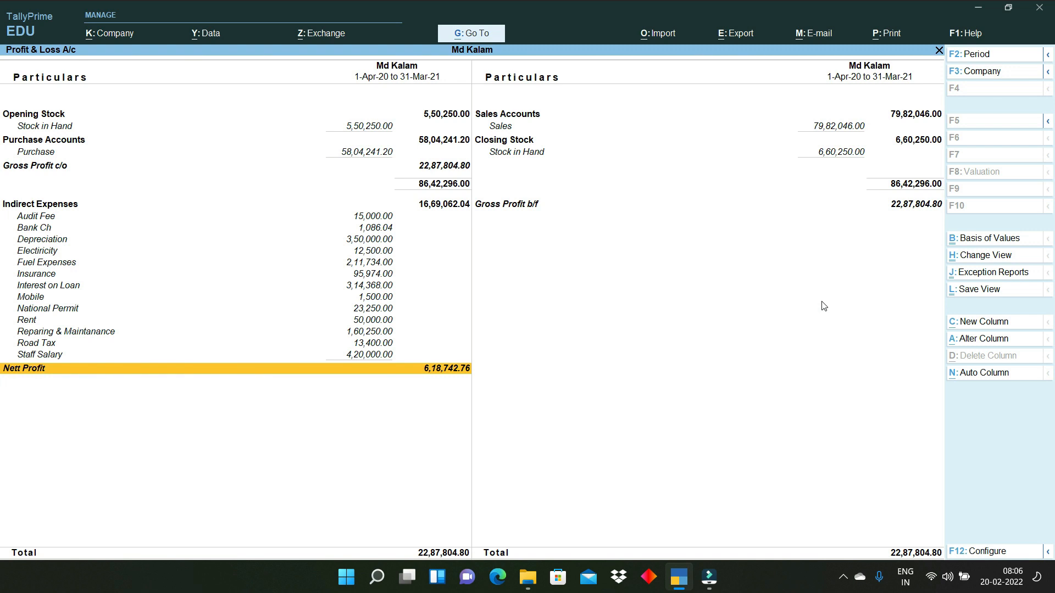
key("Escape")
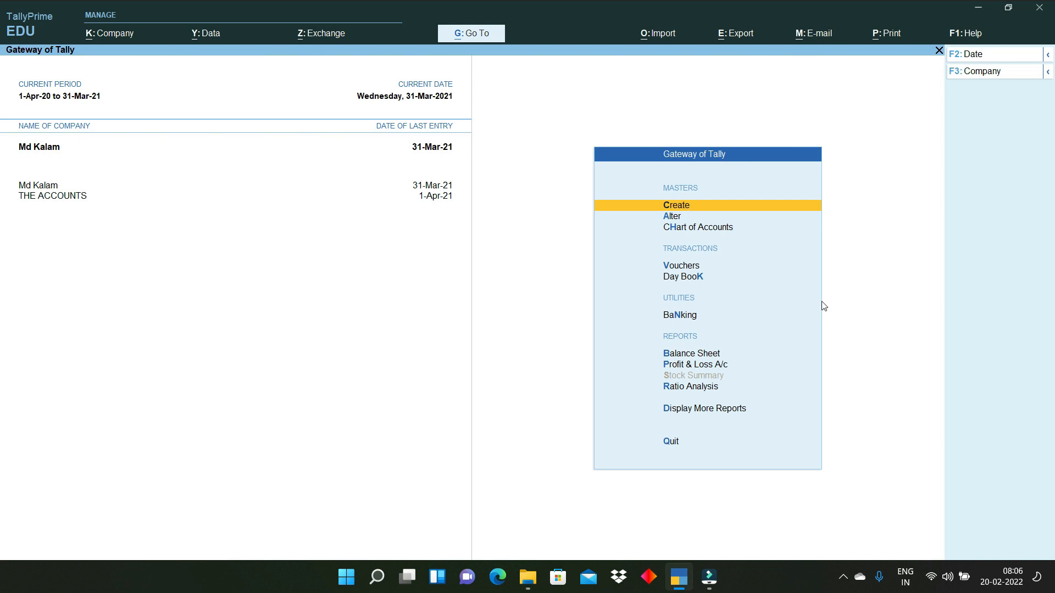
Start a journal voucher and create an Income Tax ledger under Capital Account for its debit line.
key("v")
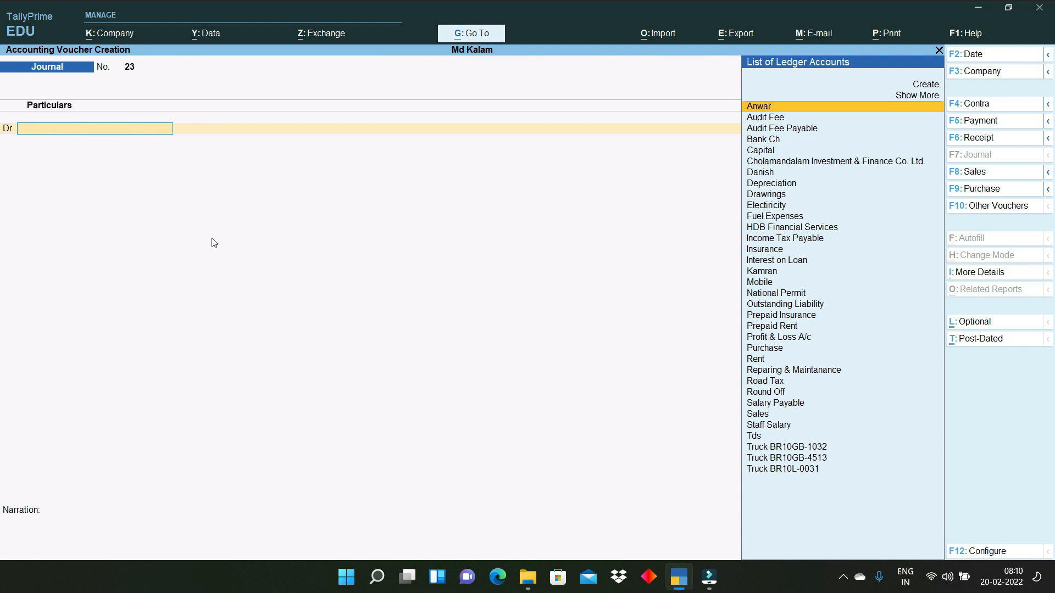
type("Inc")
key("alt+c")
type("Income Tax")
key("Return")
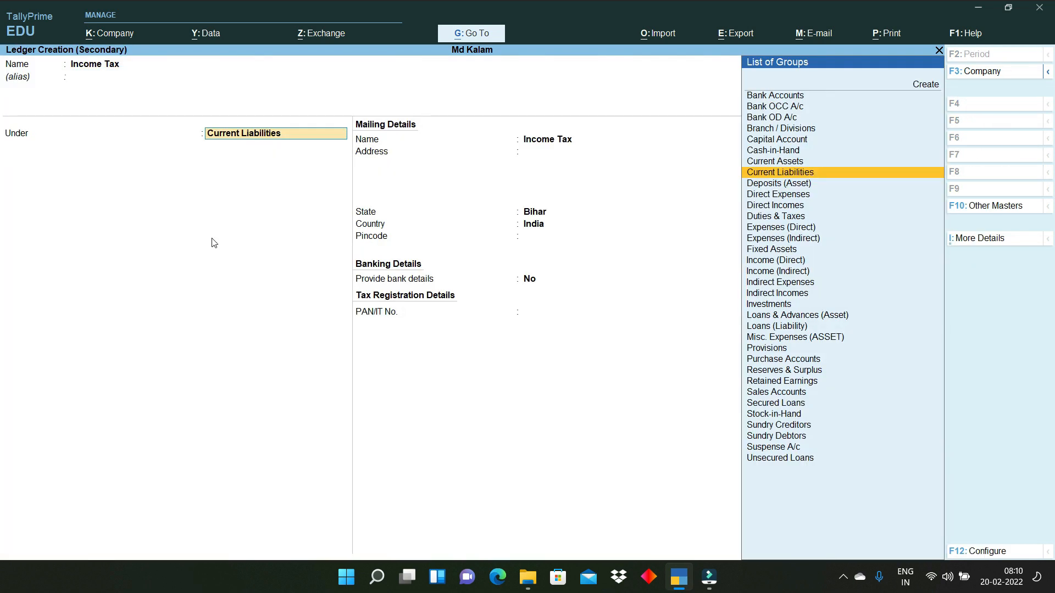
type("Cap")
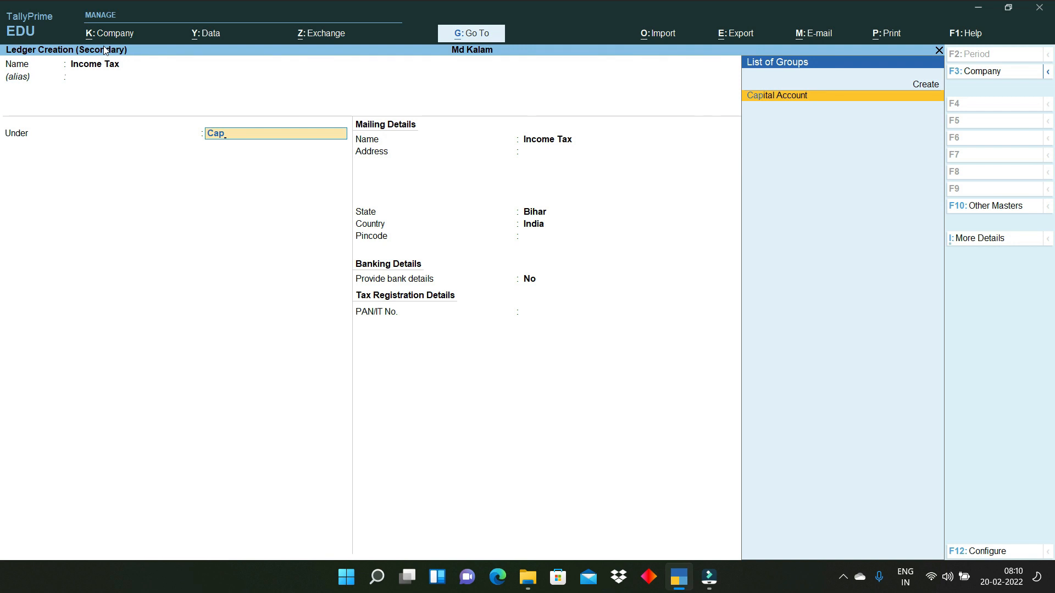
key("Return")
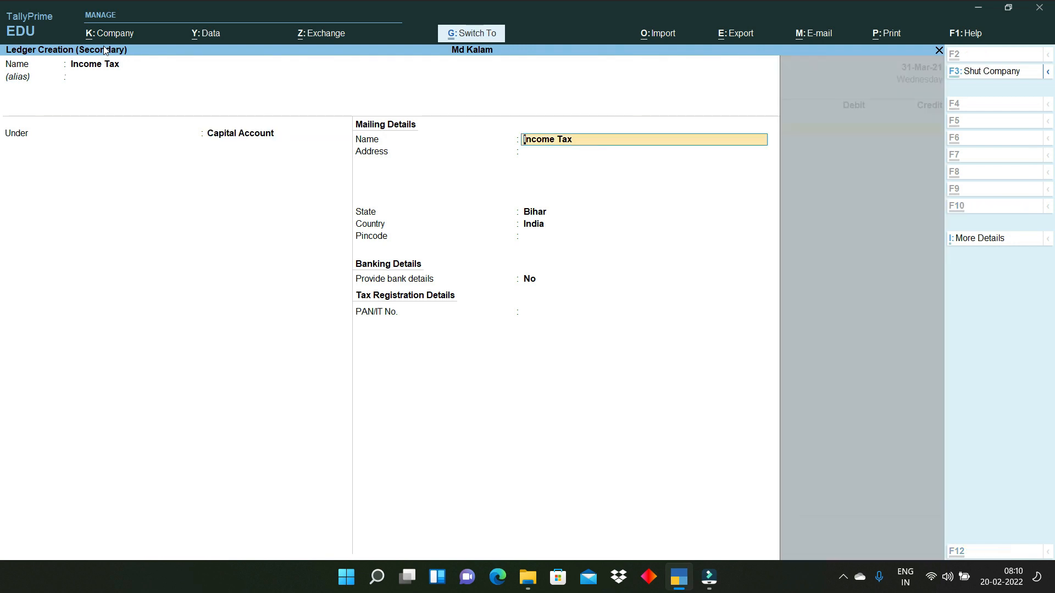
key("ctrl+a")
Debit Income Tax 15,000, credit Income Tax Payable with the same amount, save the journal and return to the main menu.
type("15000")
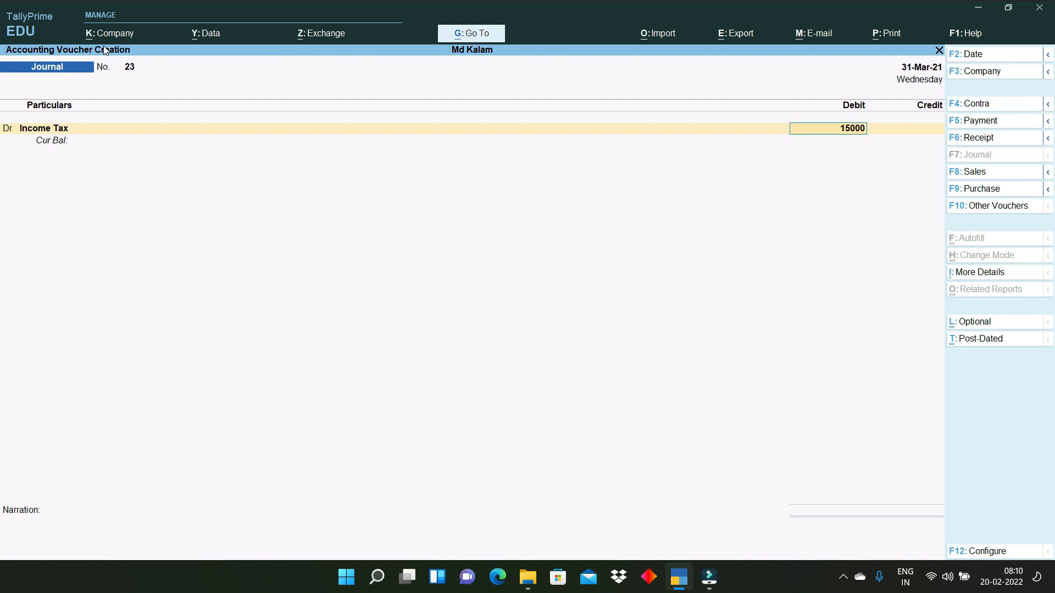
key("Return")
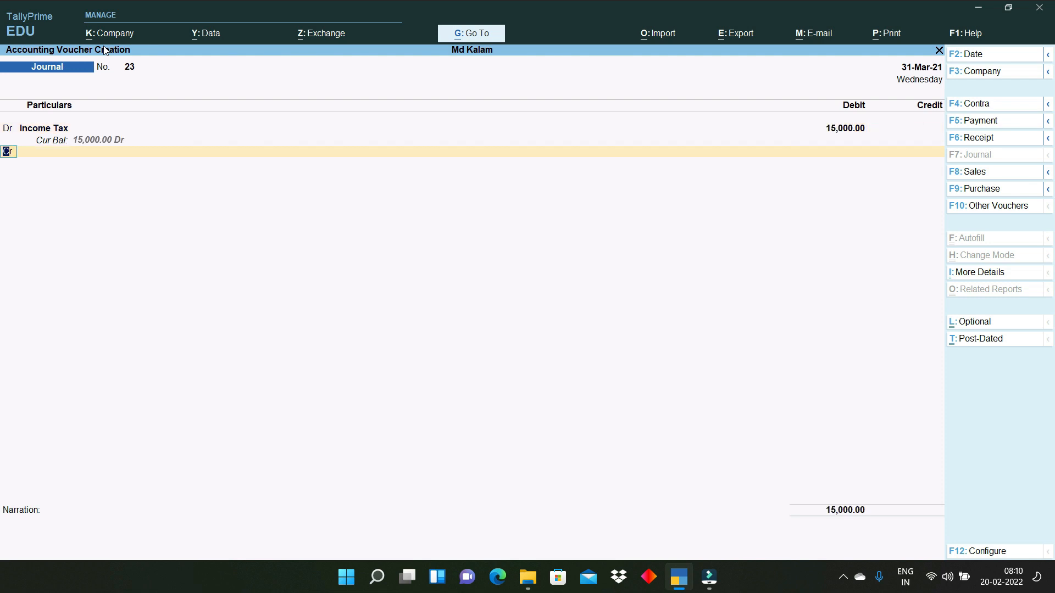
key("Return")
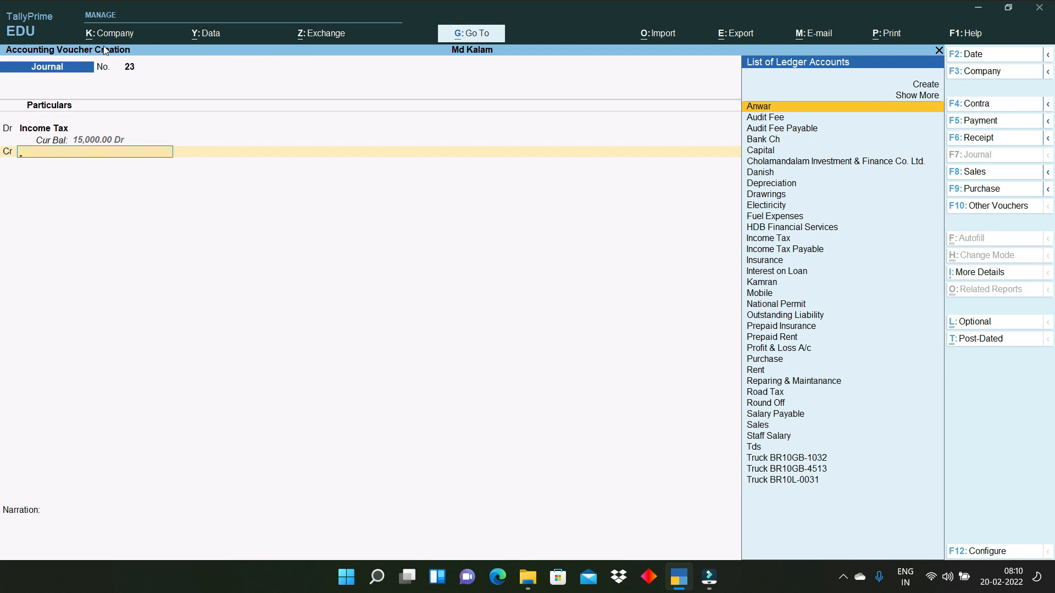
type("Inc")
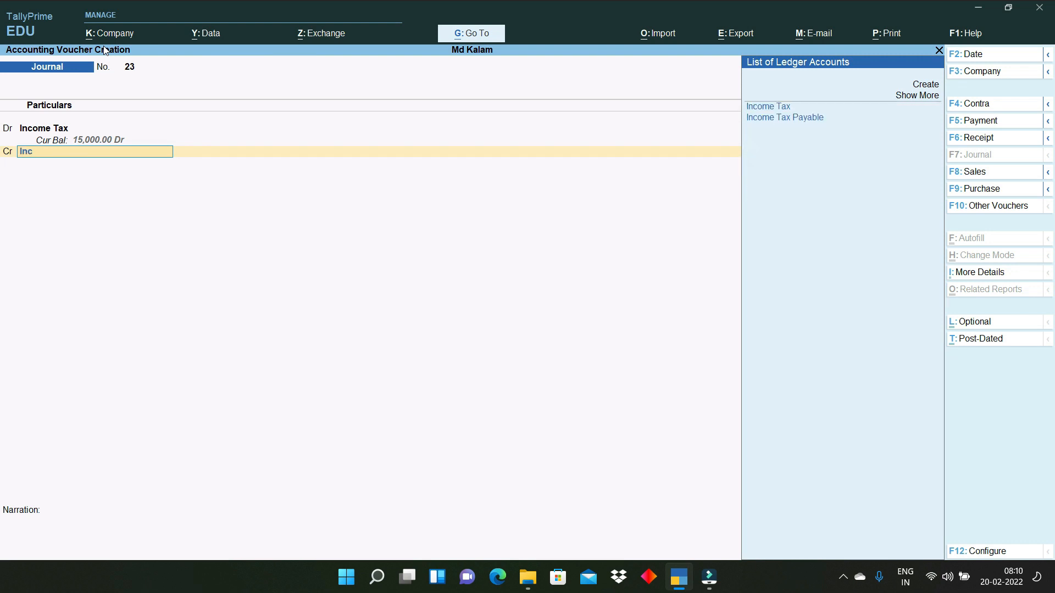
key("Down")
key("Down")
key("Return")
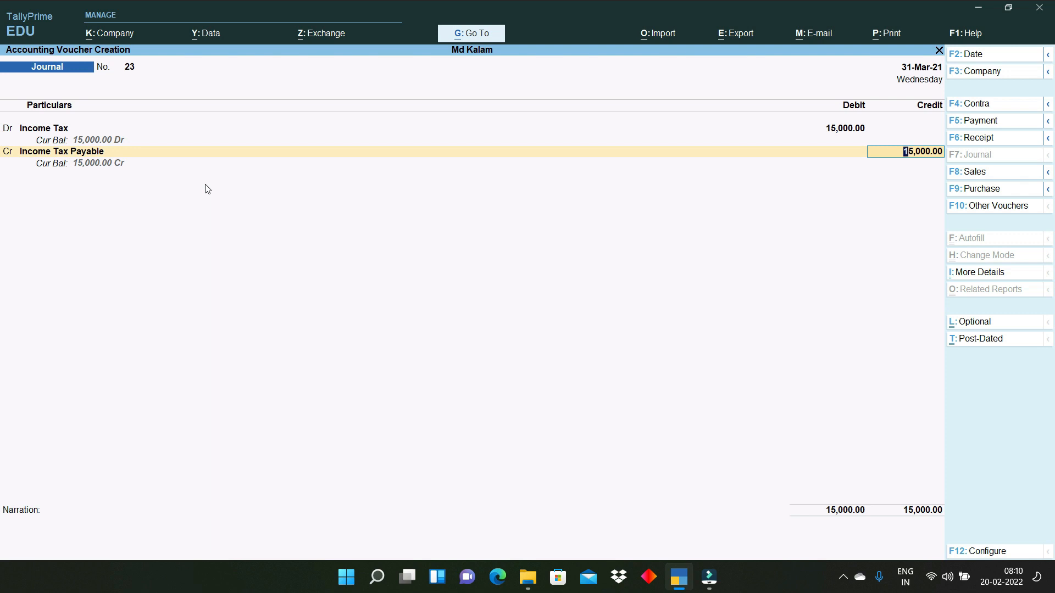
key("Return")
key("Return")
key("Return")
key("Escape")
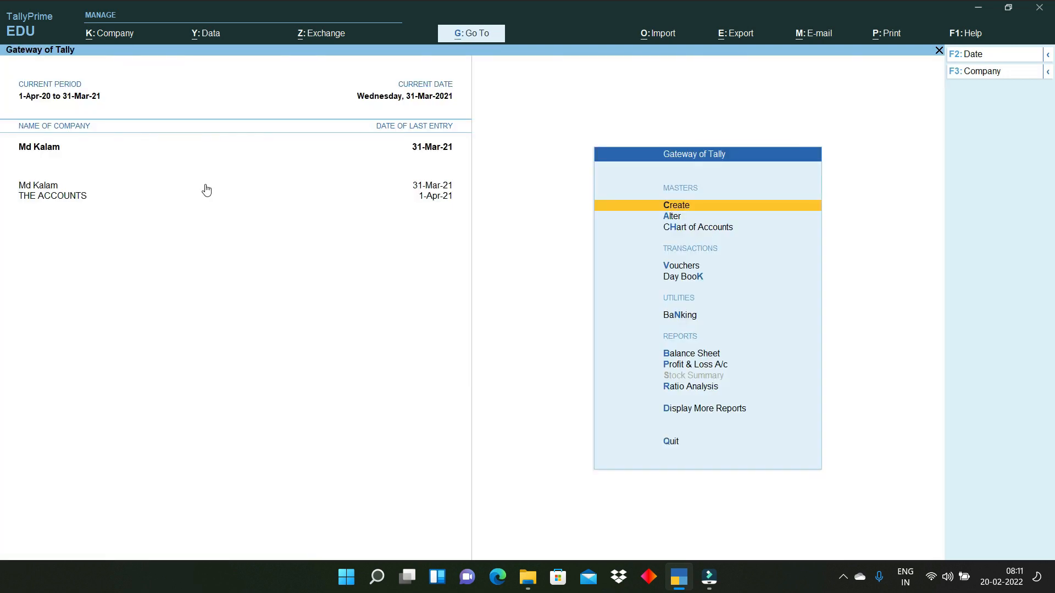
Open the detailed Balance Sheet and check Income Tax under Capital Account and Income Tax Payable under Current Liabilities.
key("b")
key("alt+F5")
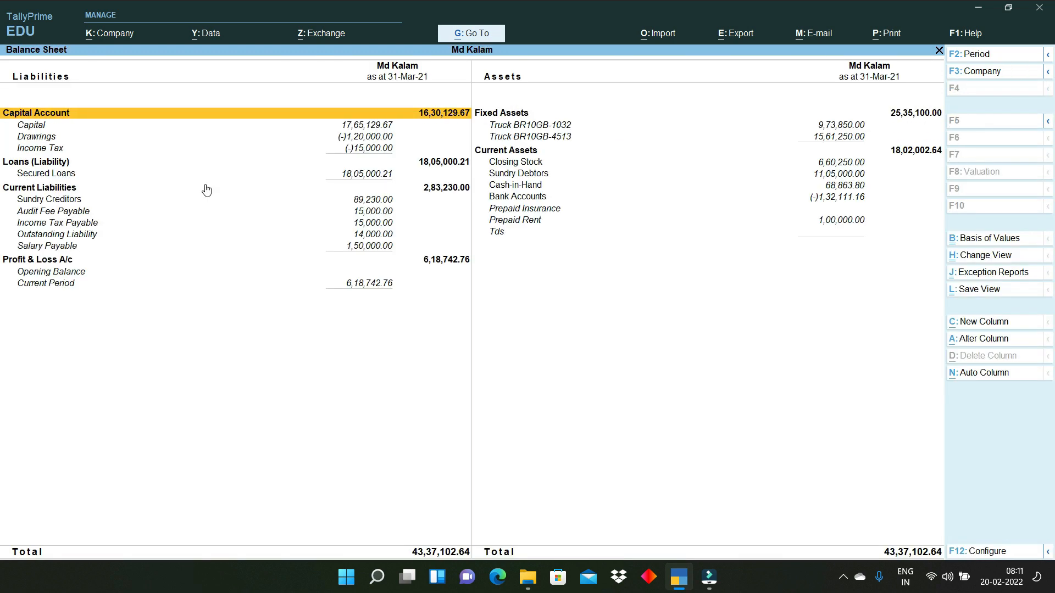
key("Down")
key("Down")
key("Down")
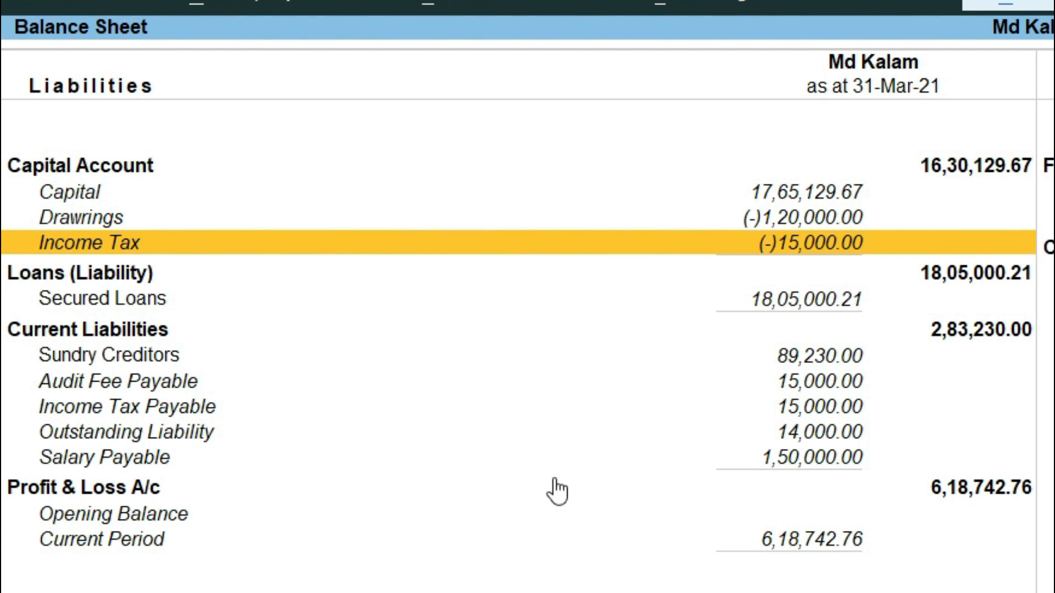
left_click(126, 423)
left_click(152, 416)
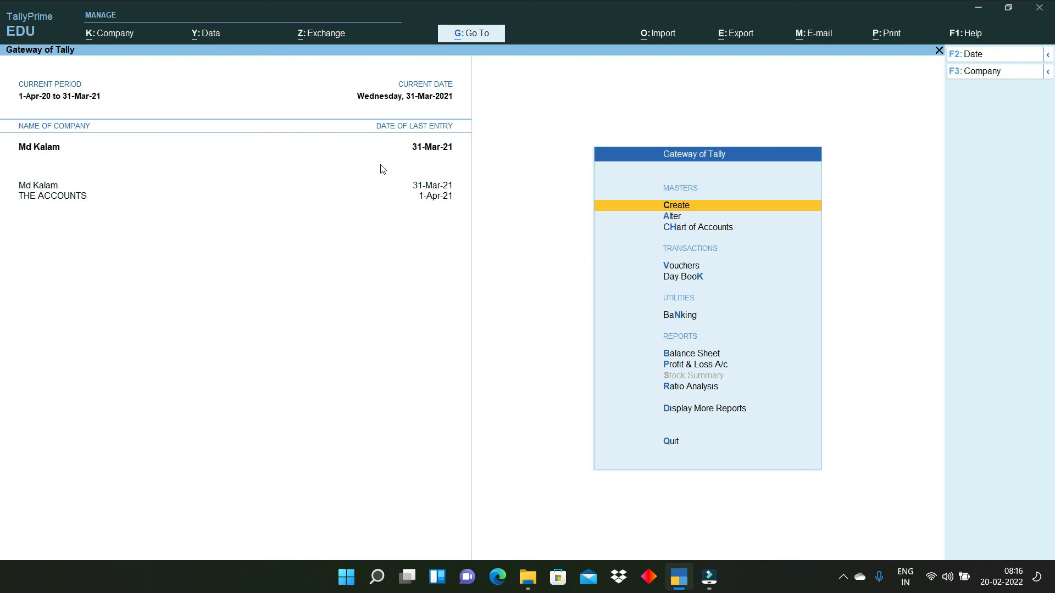
Open the detailed Profit & Loss A/c, go through the lines down to Nett Profit, and return to the main menu.
key("p")
key("alt+F5")
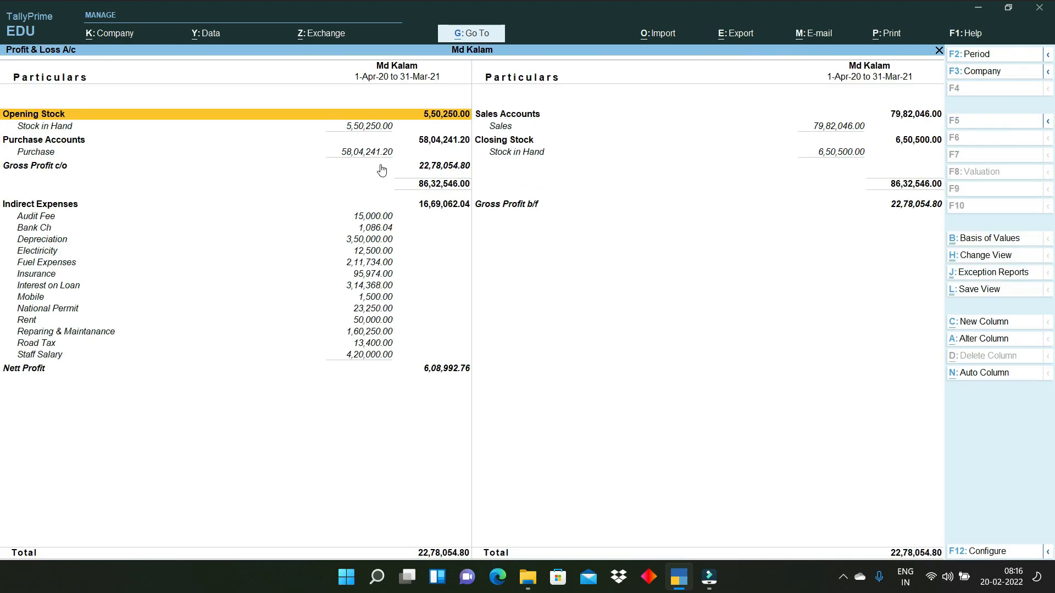
key("Down")
key("Down")
key("Down")
key("Down")
key("Down")
key("Down")
key("Down")
key("Down")
key("Down")
key("Down")
key("Down")
key("Down")
key("Down")
key("Down")
key("Down")
key("Down")
key("Down")
key("Down")
key("Down")
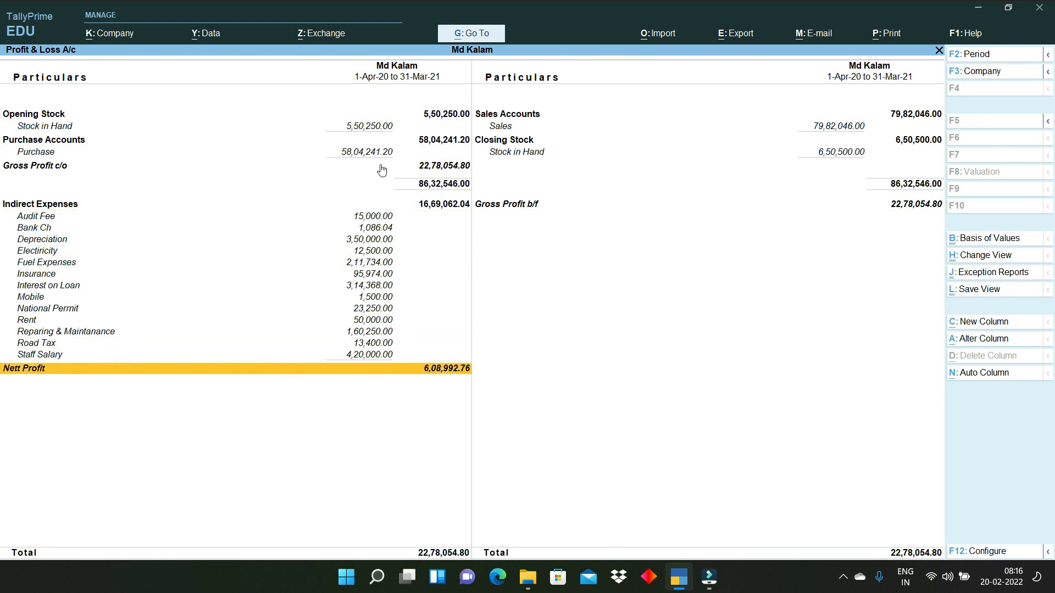
key("Escape")
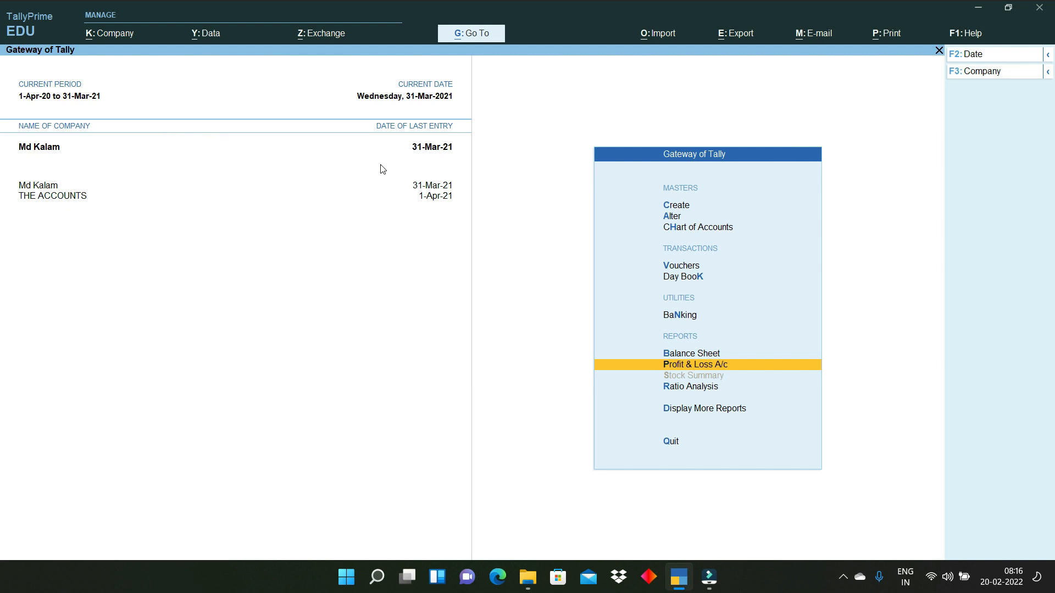
Record a journal debiting Profit & Loss A/c and crediting Capital with 6,08,992.76, save it and return to the main menu.
key("v")
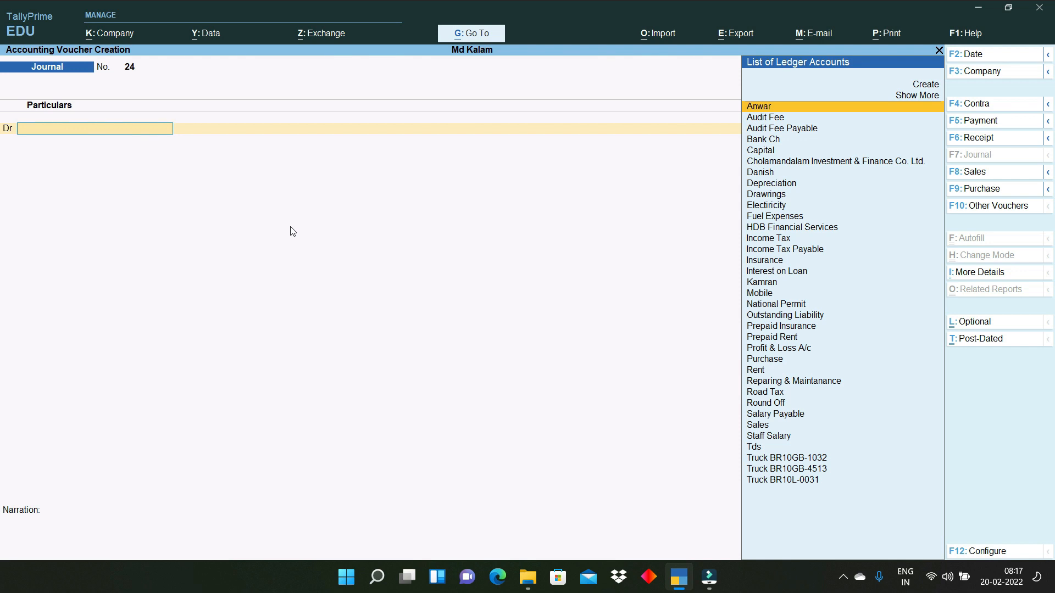
type("pro")
key("Return")
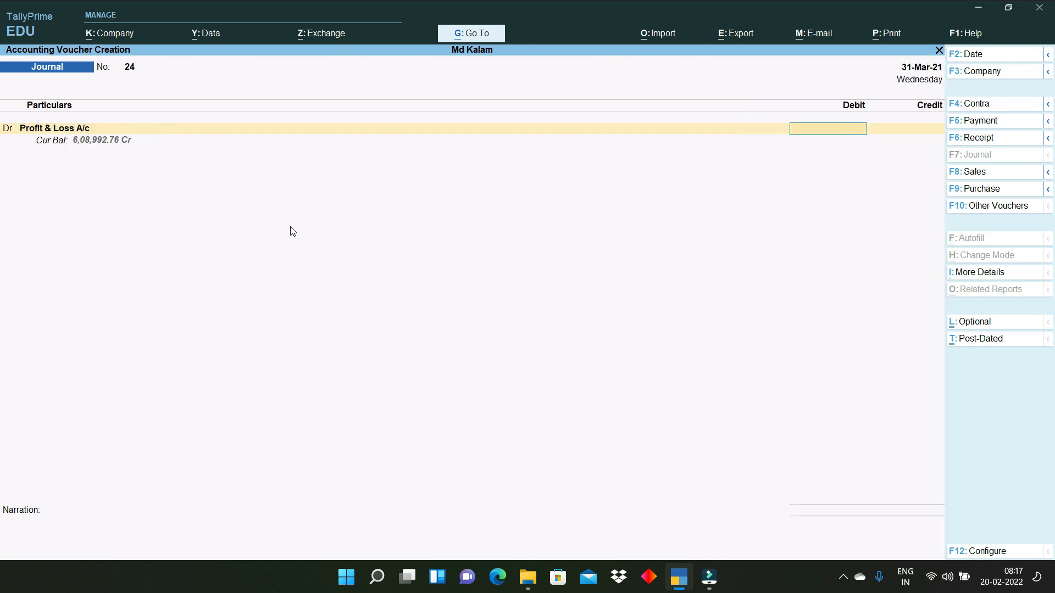
type("608992.76")
key("Return")
key("Return")
key("Return")
key("Return")
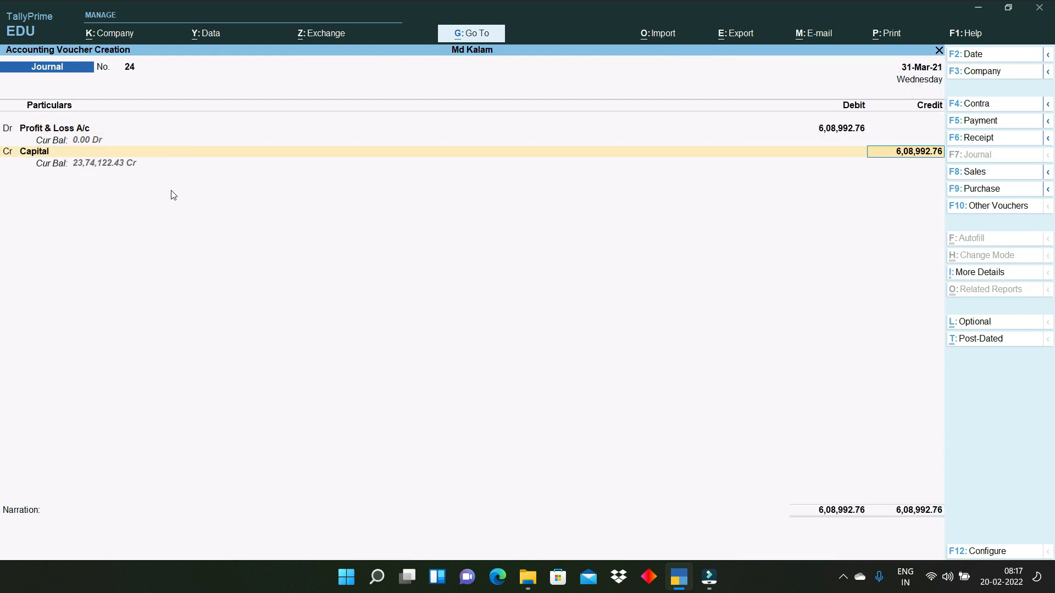
key("y")
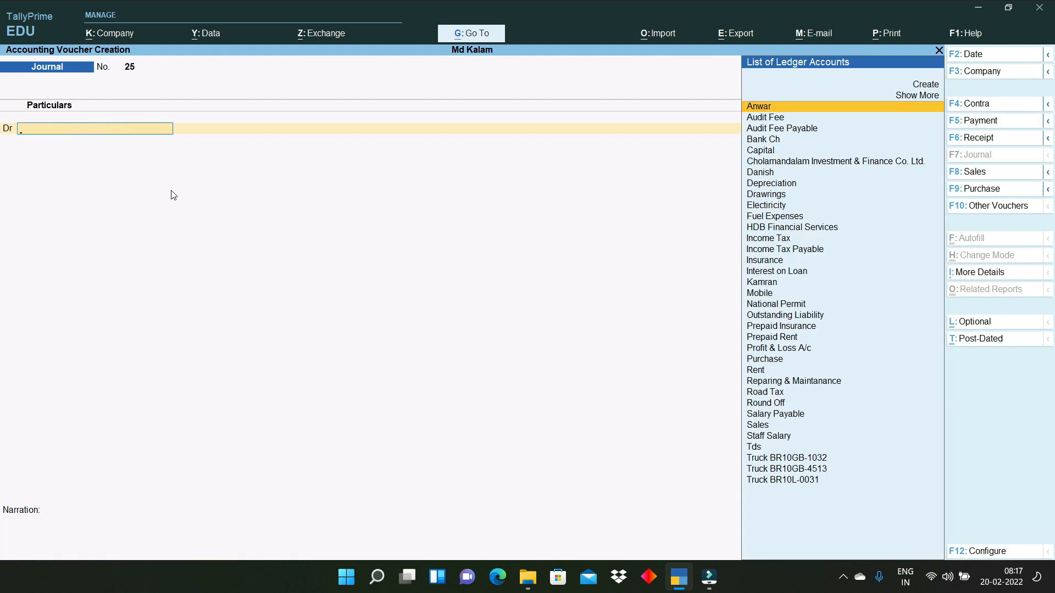
key("Escape")
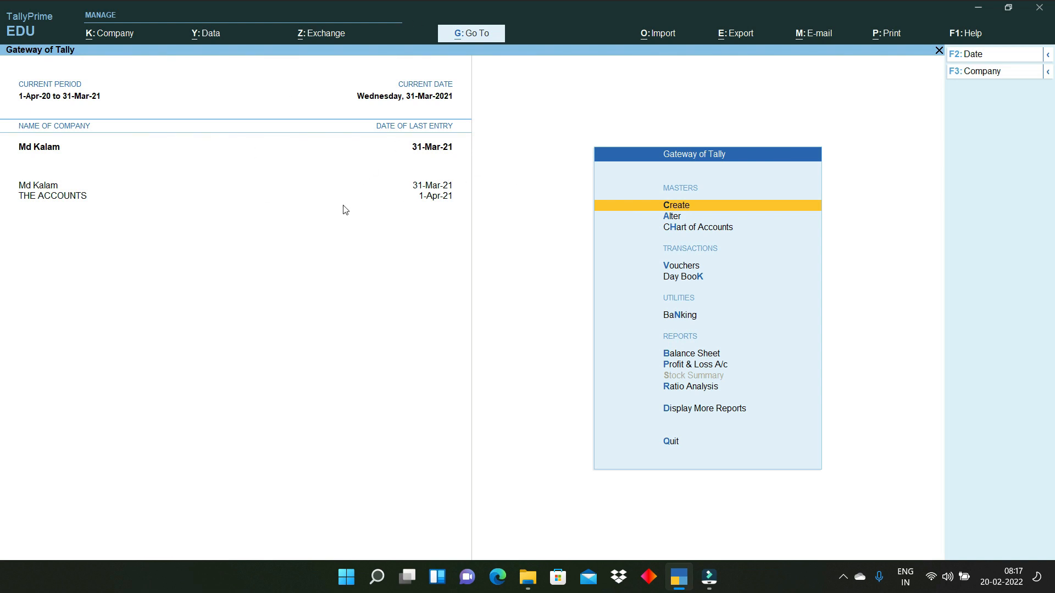
Change the accounting period to 1-Apr-21 to 31-Mar-22.
key("alt+F2")
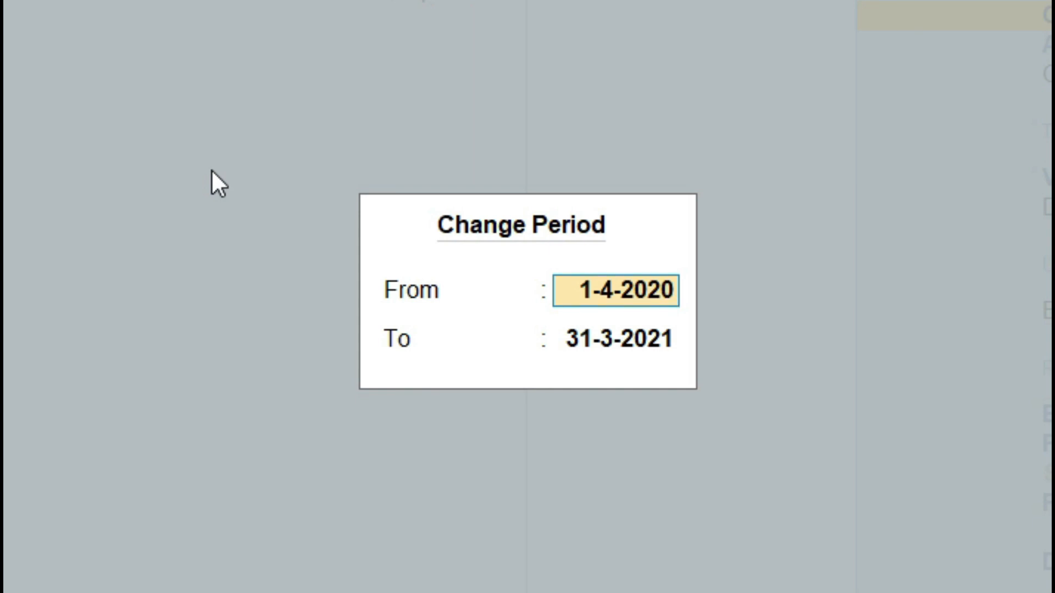
key("BackSpace")
type("1")
key("Return")
type("3")
key("Return")
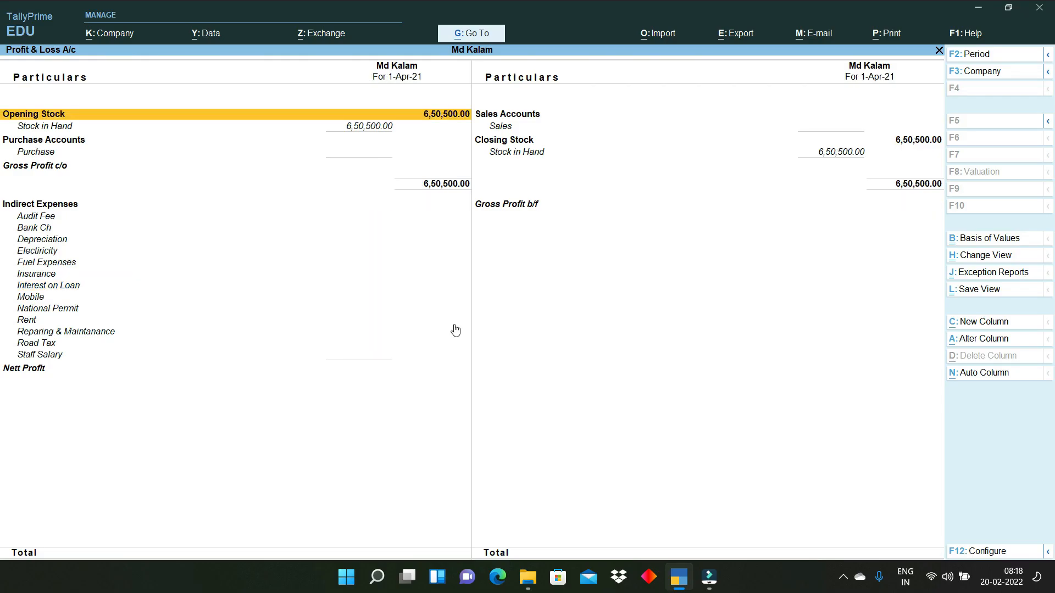
Examine the new year's Profit & Loss A/c from opening stock through indirect expenses, and close the report.
key("Down")
key("Down")
key("Down")
key("Down")
key("Down")
key("Down")
key("Down")
key("Down")
key("Down")
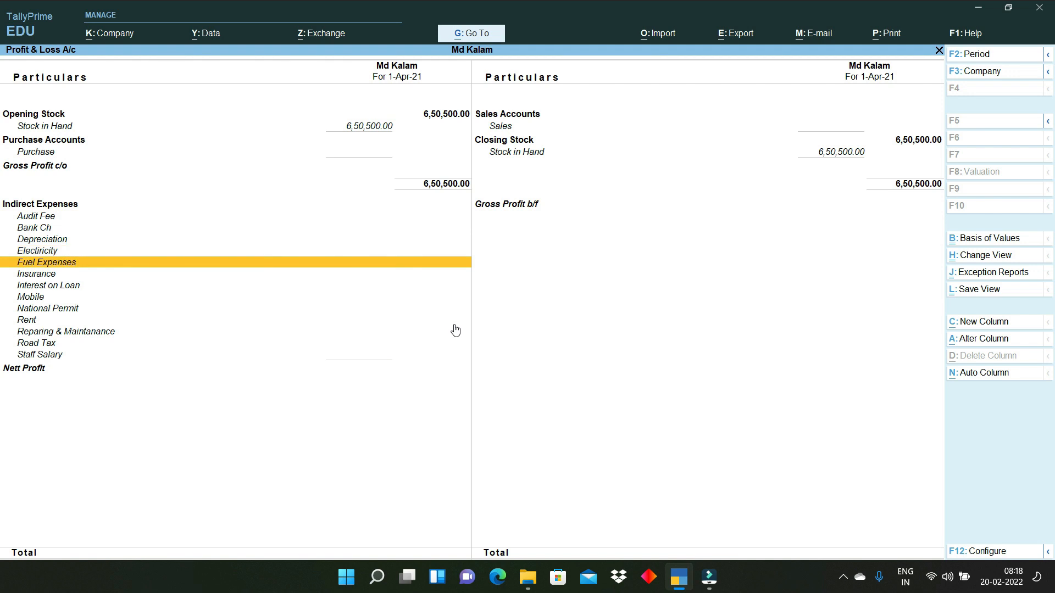
key("Escape")
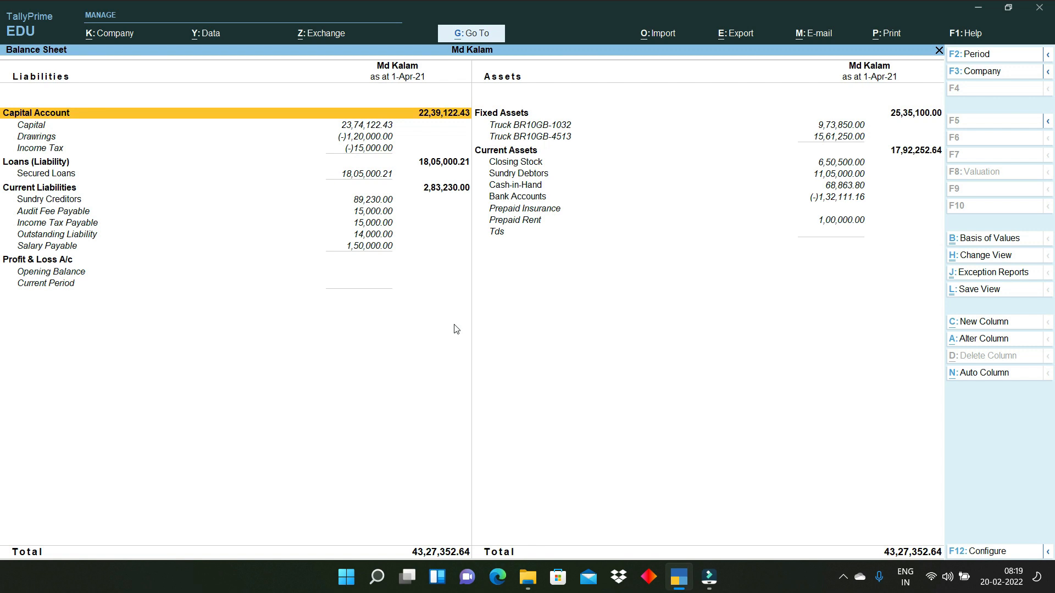
Examine the liabilities and assets carried forward in the Balance Sheet as at 1-Apr-21, and return to the main menu.
key("Down")
key("Down")
key("Down")
key("Down")
key("Right")
key("Down")
key("Down")
key("Down")
key("Down")
key("Left")
key("Up")
key("Up")
key("Up")
key("Up")
key("Up")
key("Up")
key("Up")
key("Up")
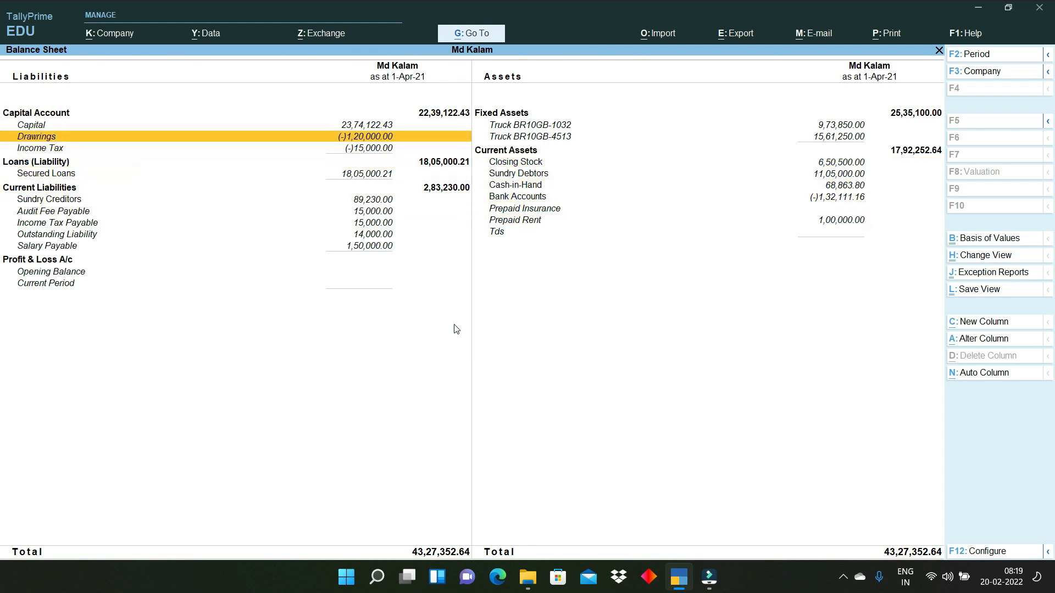
key("Right")
key("Down")
key("Down")
key("Down")
key("Down")
key("Down")
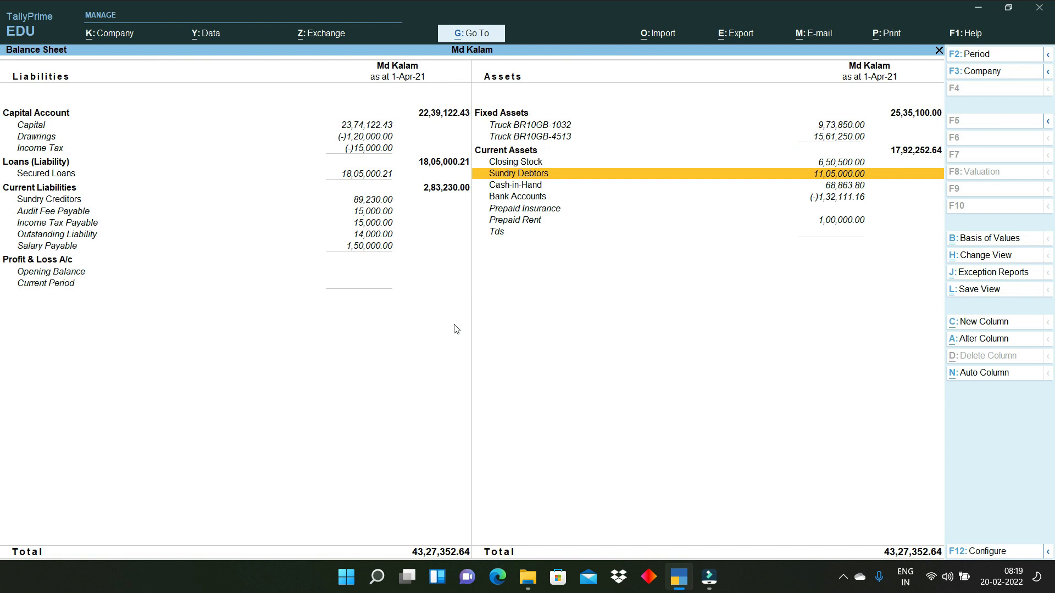
key("Left")
key("Down")
key("Down")
key("Down")
key("Escape")
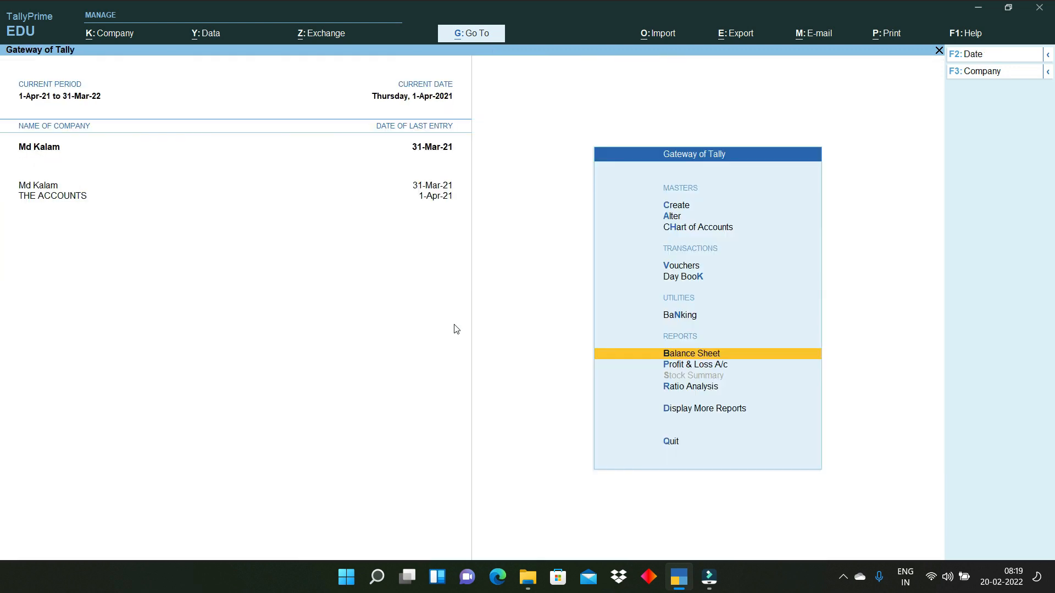
Open the Capital ledger through master alteration, review its opening balance, and return to the main menu without changes.
key("Up")
key("Up")
key("Up")
key("Up")
key("Up")
key("Down")
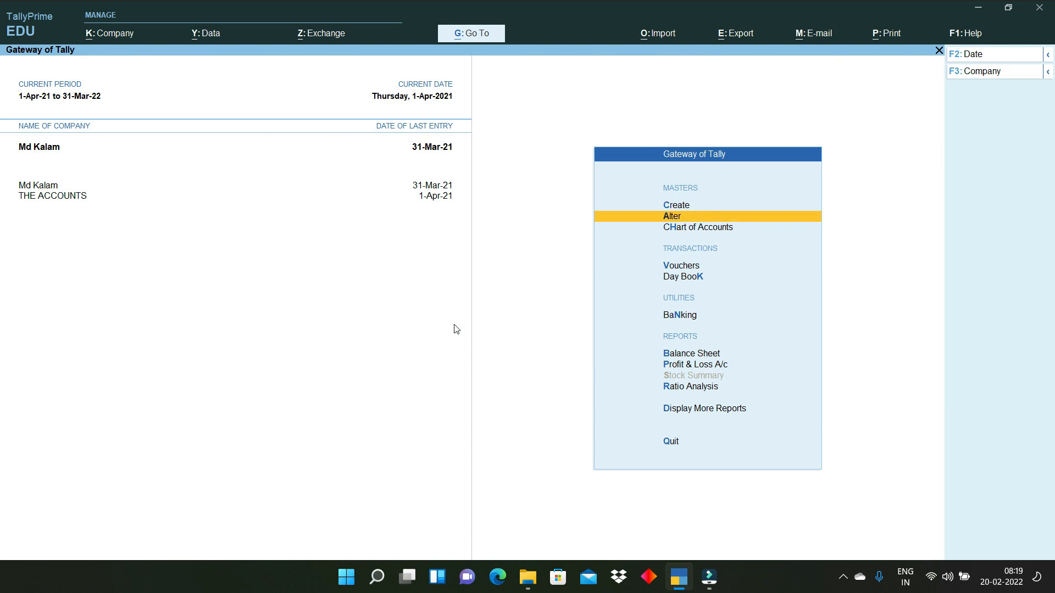
key("Return")
key("Down")
key("Down")
key("Up")
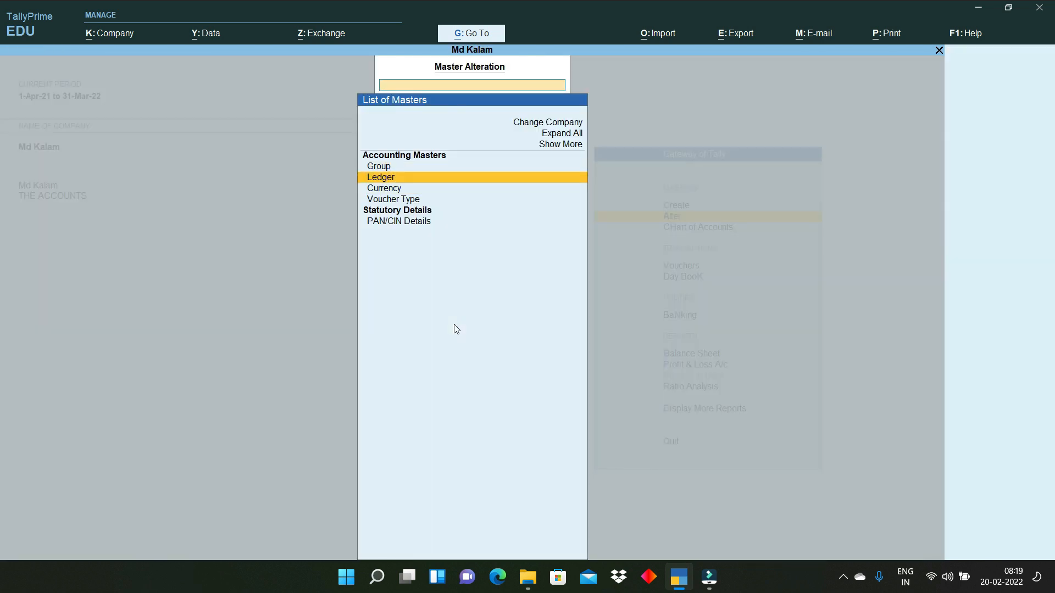
key("Return")
type("Cap")
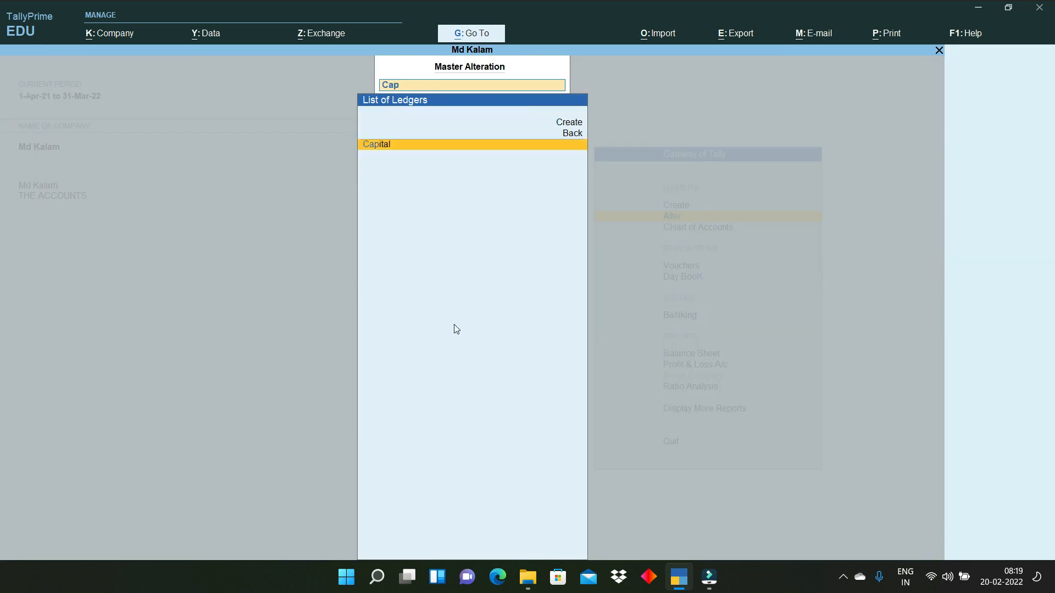
key("Return")
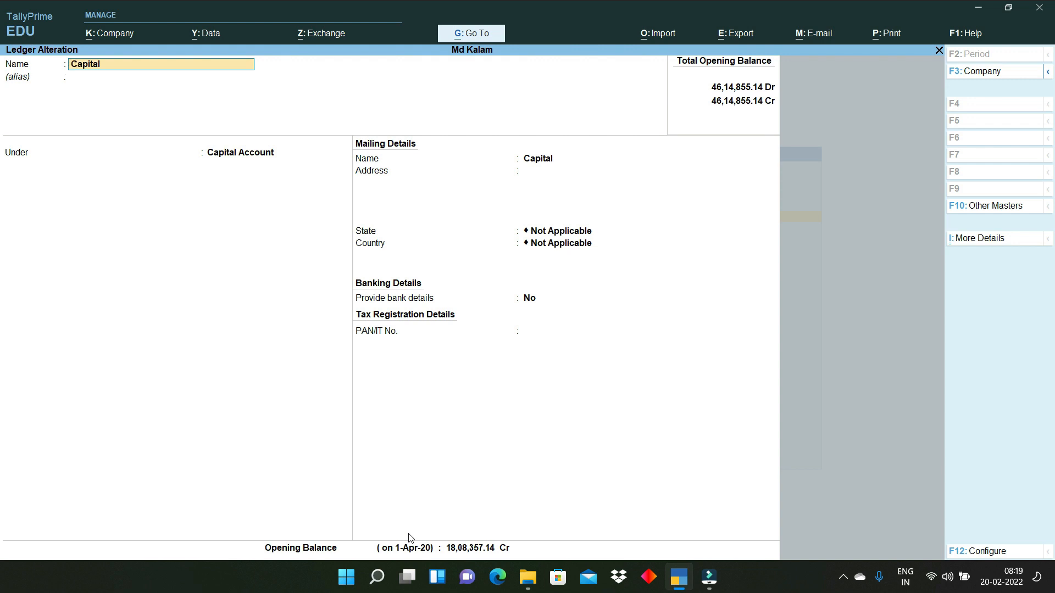
key("BackSpace")
key("Escape")
key("Escape")
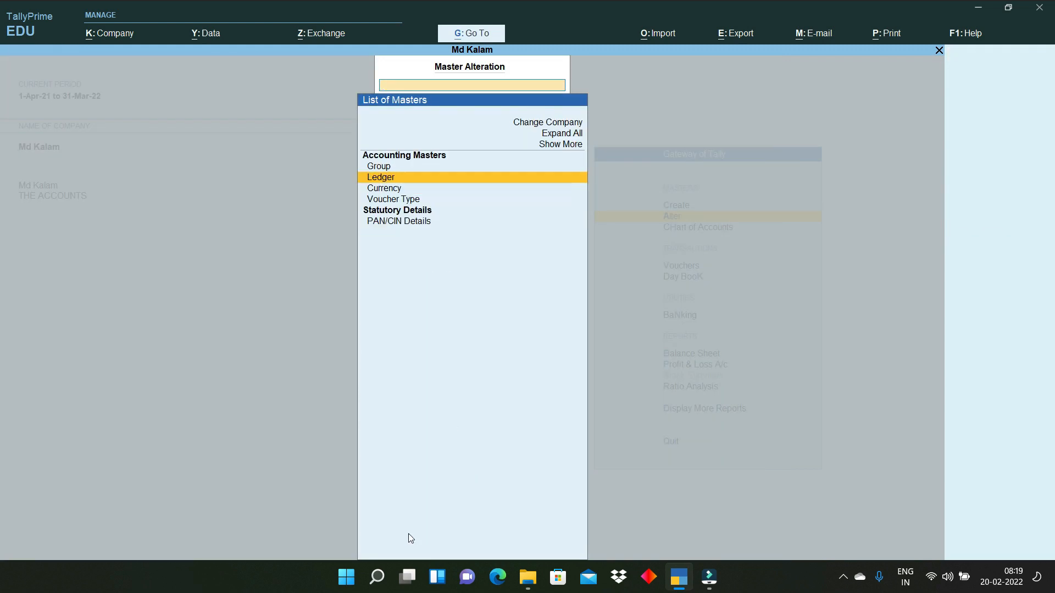
key("Escape")
Reopen the Balance Sheet for the new financial year.
key("Up")
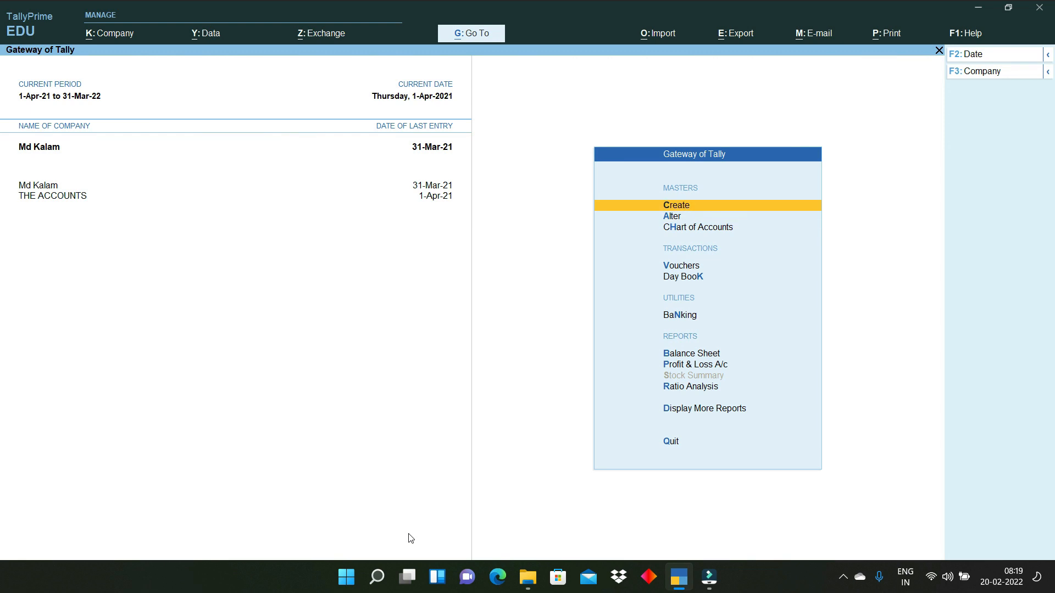
key("b")
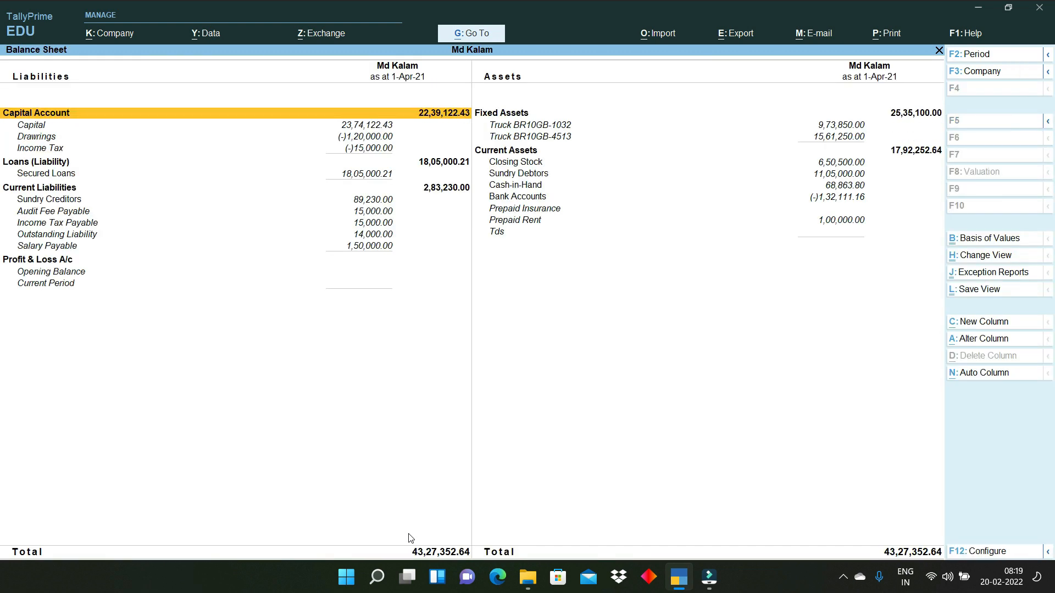
Examine the capital, loan and current liability rows against the assets in the Balance Sheet as at 1-Apr-21.
key("Right")
key("Left")
key("Down")
key("Down")
key("Down")
key("Down")
key("Down")
key("Down")
key("Down")
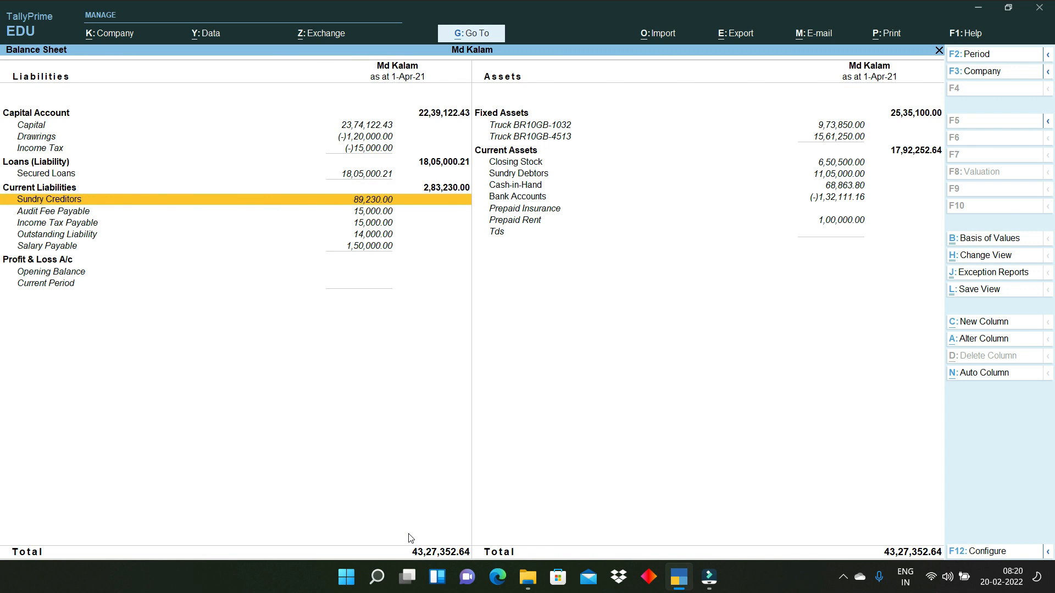
key("Right")
key("Down")
key("Down")
key("Left")
key("Down")
key("Down")
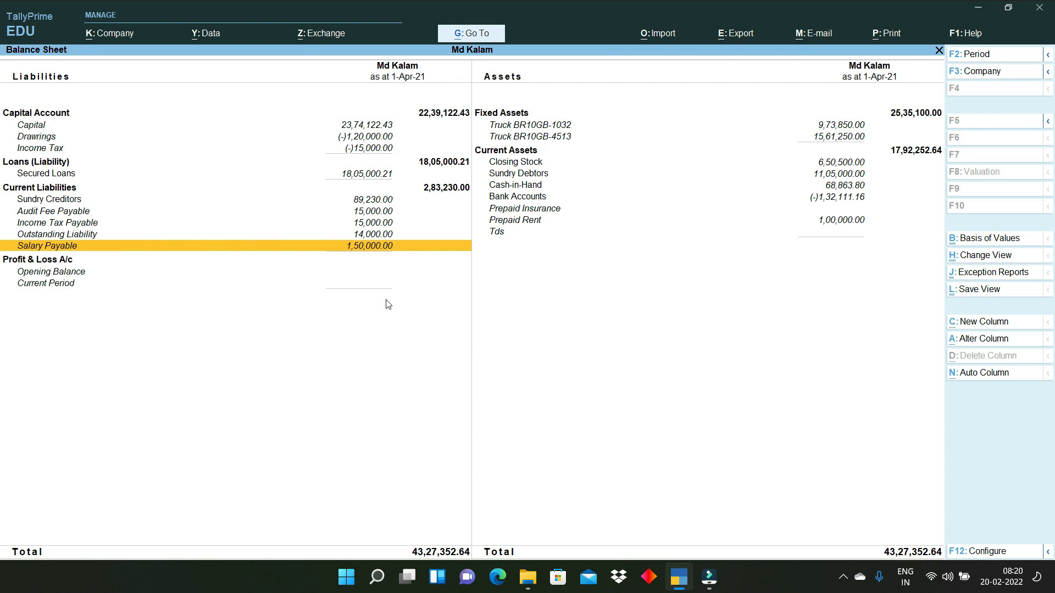
Review the individual payables under Current Liabilities, from Sundry Creditors to Salary Payable.
key("Up")
key("Up")
key("Up")
key("Up")
key("Down")
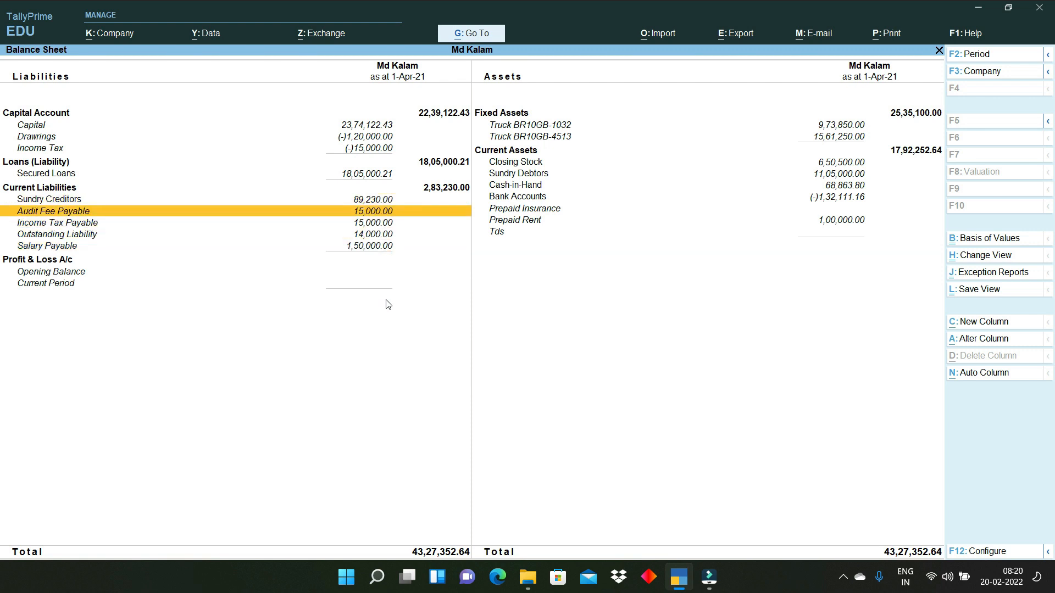
key("Down")
key("Down")
key("Up")
key("Up")
key("Up")
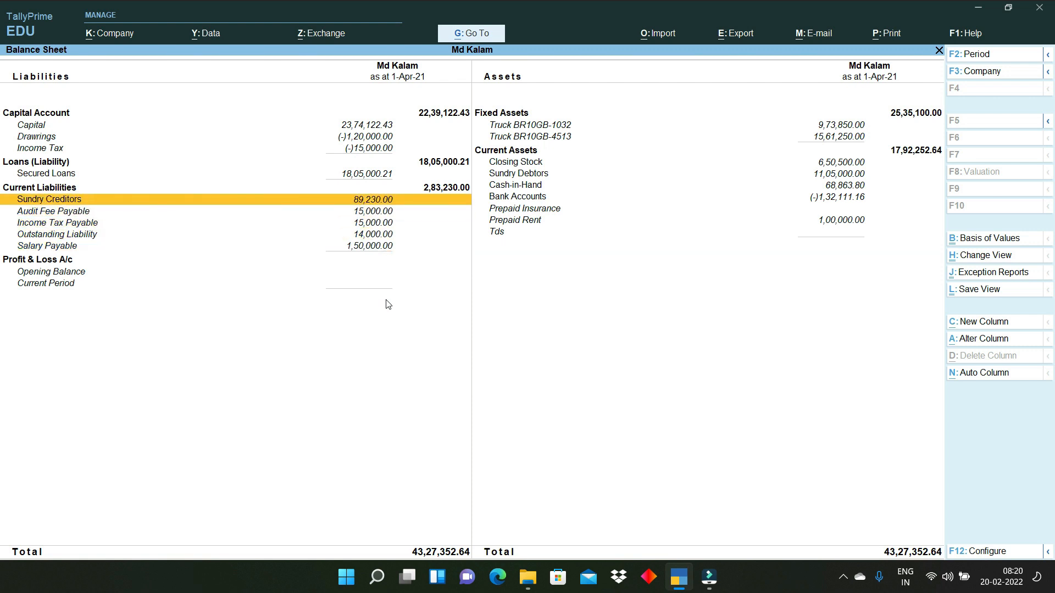
Open the January vouchers of Audit Fee Payable and start a payment voucher dated 1-Jan-22.
key("Down")
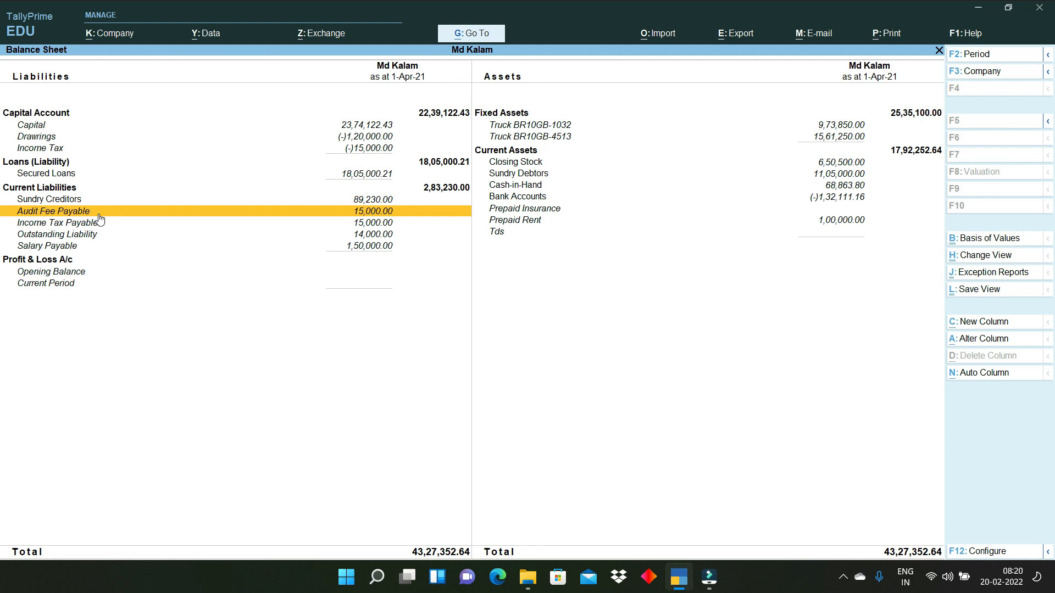
key("Return")
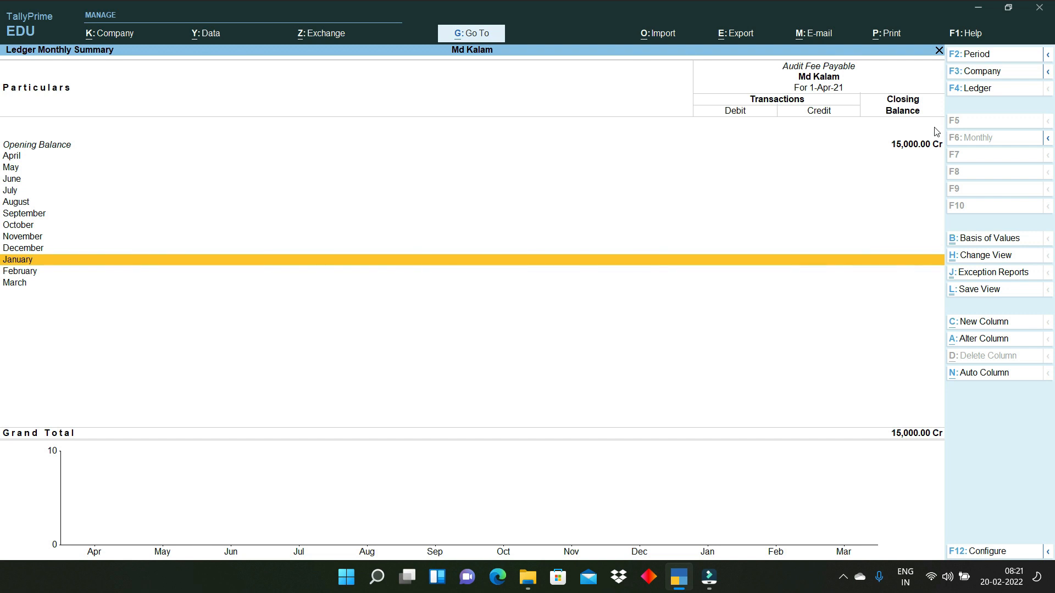
key("Return")
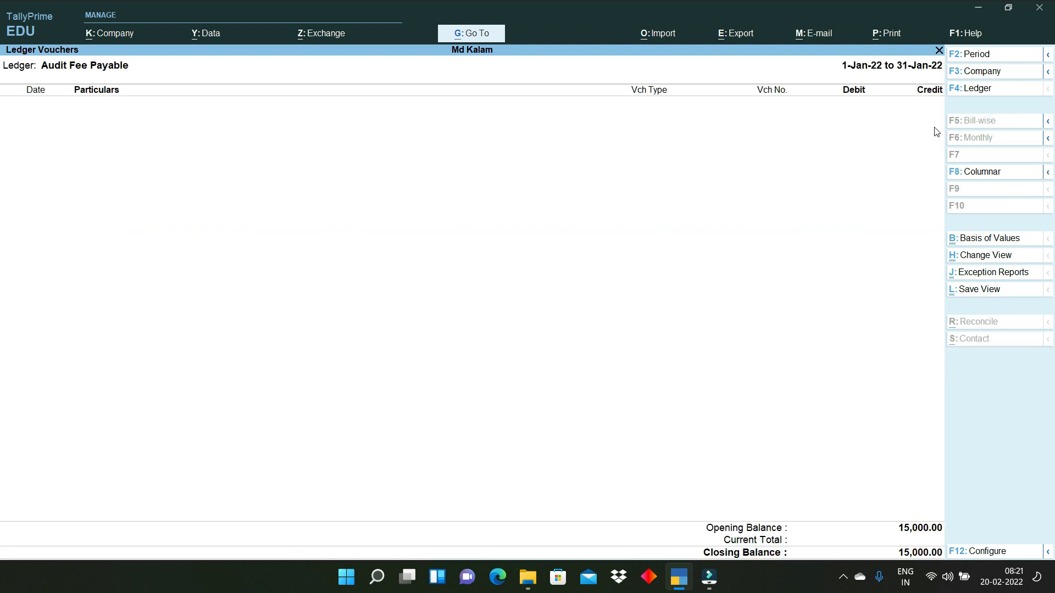
key("alt+a")
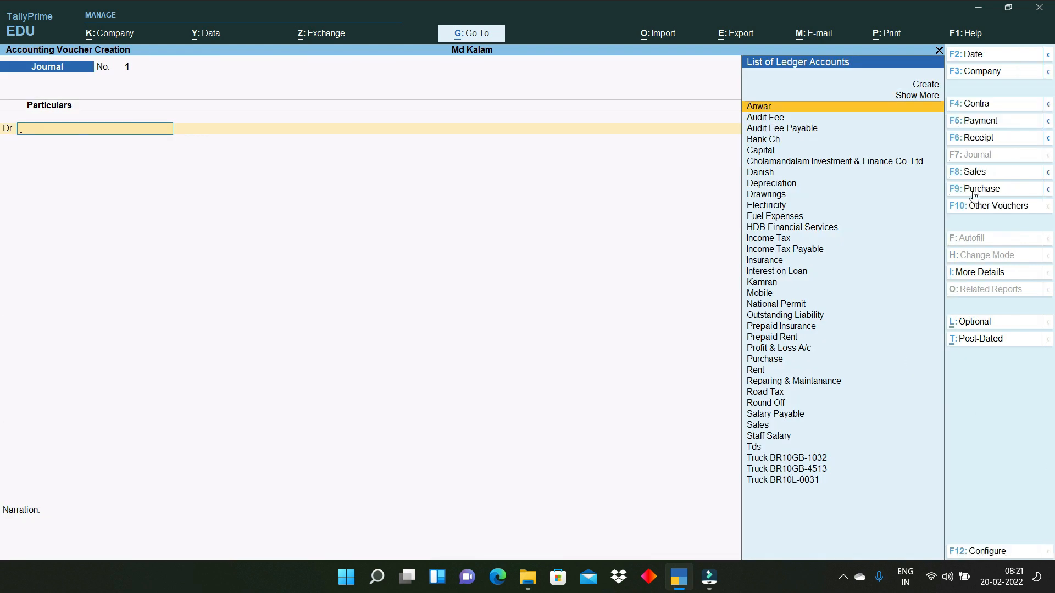
left_click(979, 128)
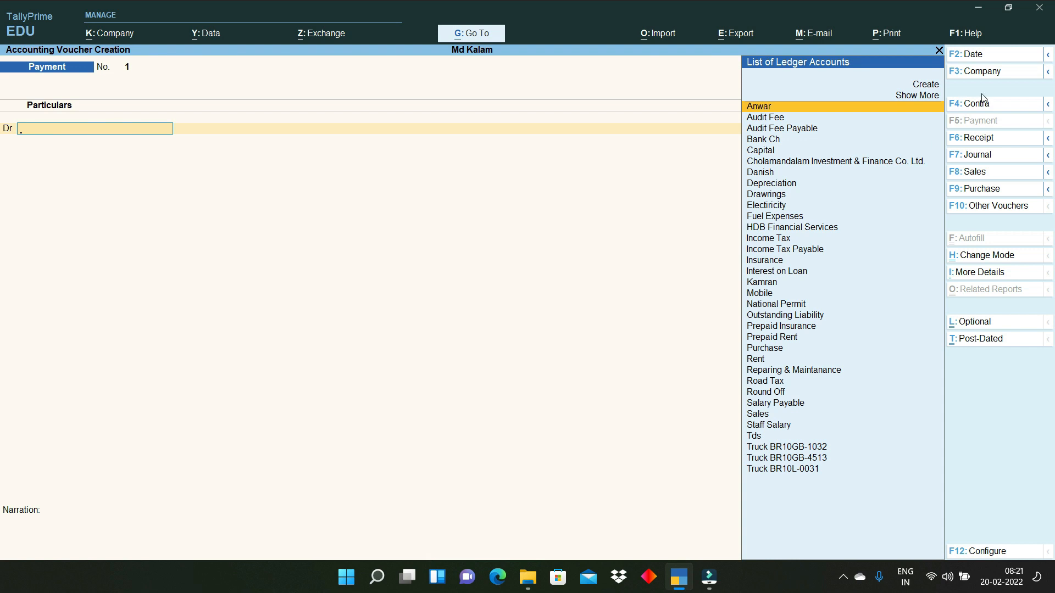
left_click(971, 54)
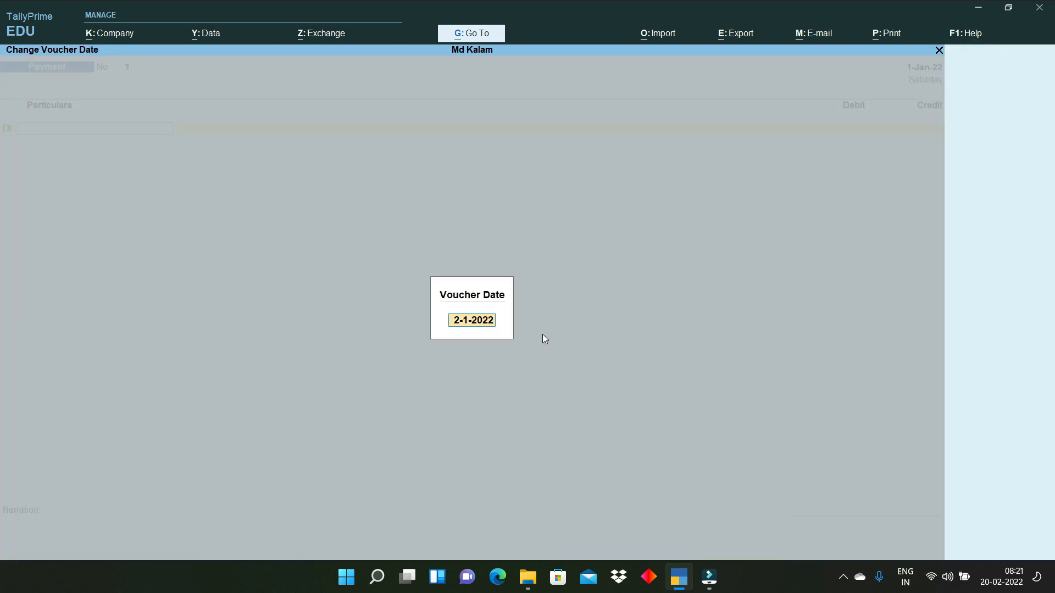
key("Return")
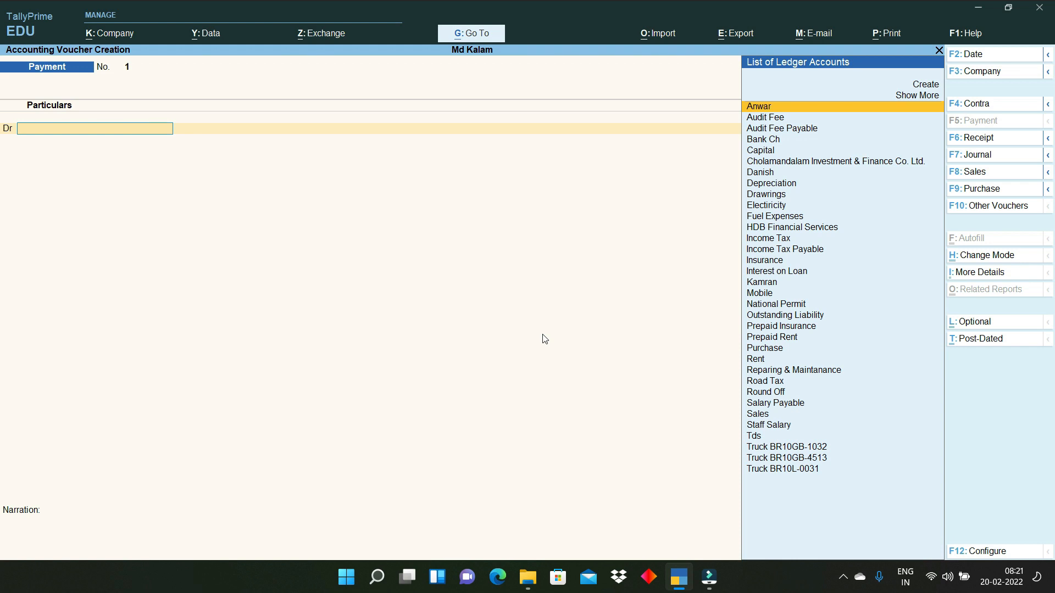
Debit Audit Fee Payable with 15,000, credit Cash for the same amount, and save the payment voucher without a narration.
type("au")
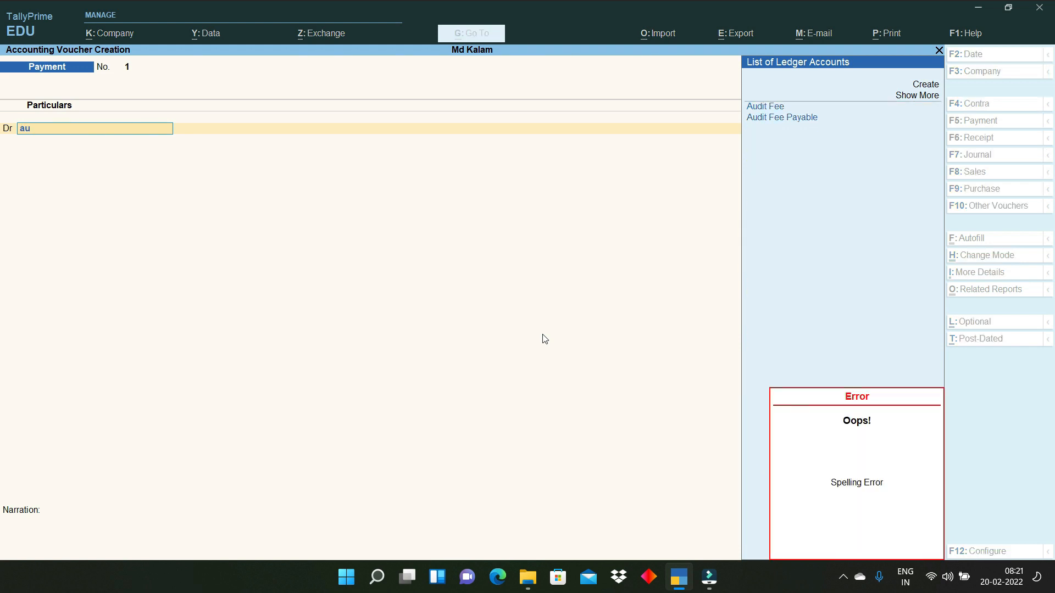
key("Down")
key("Return")
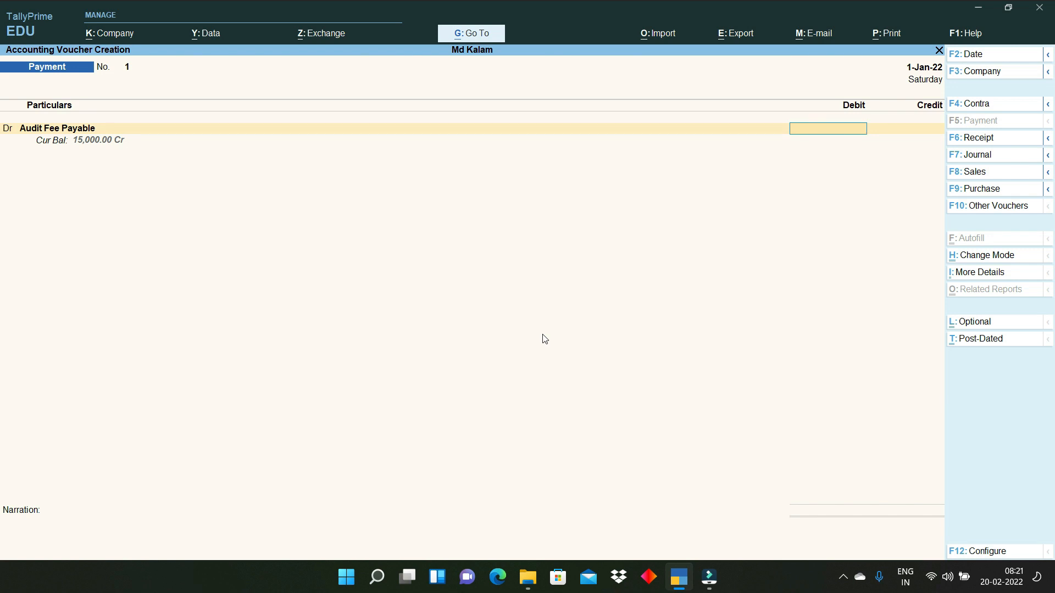
type("15000")
key("Return")
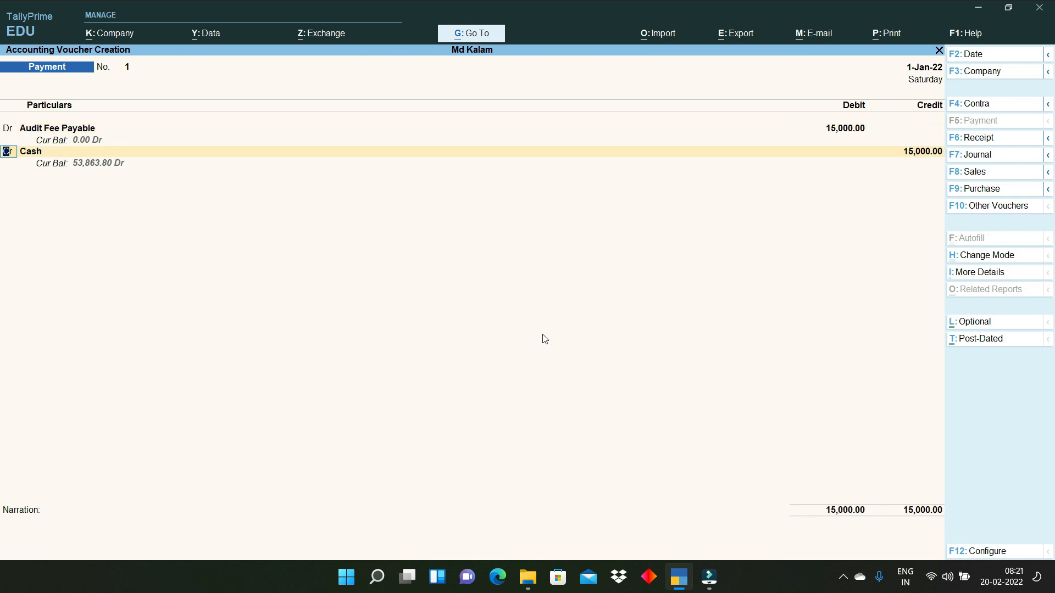
key("Return")
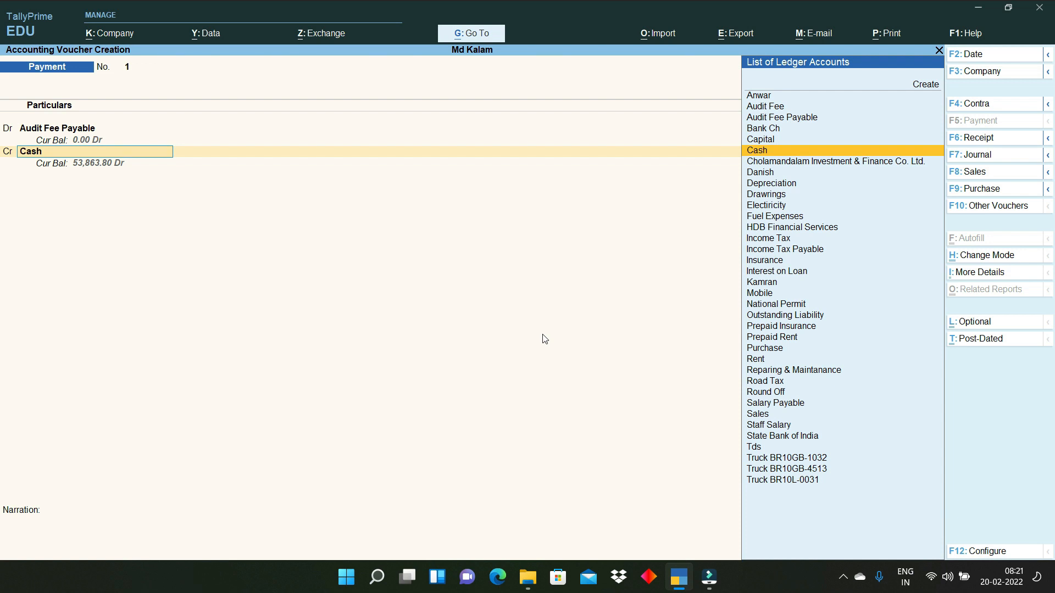
key("Return")
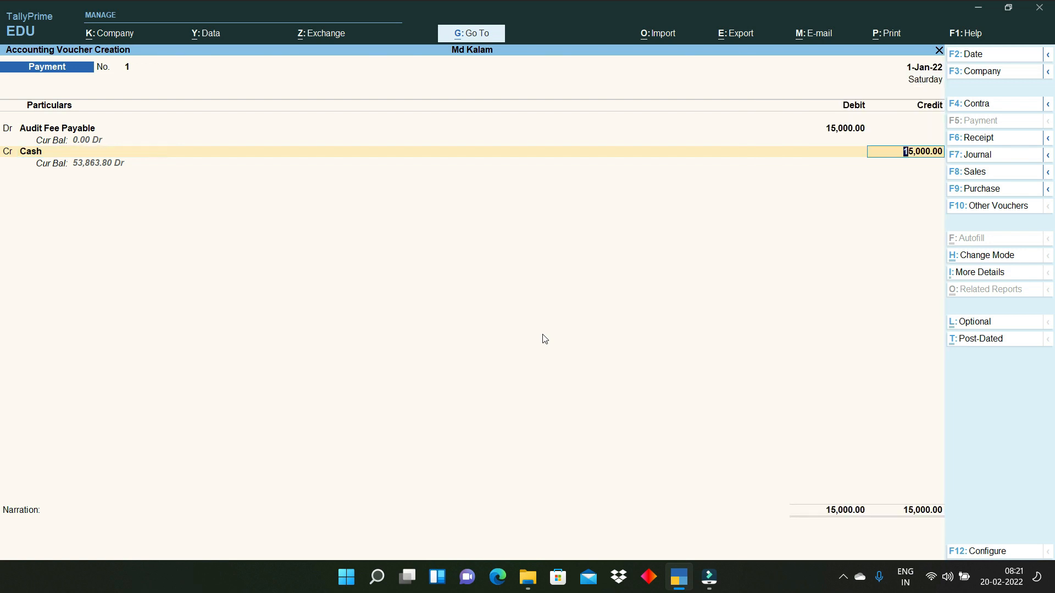
key("Return")
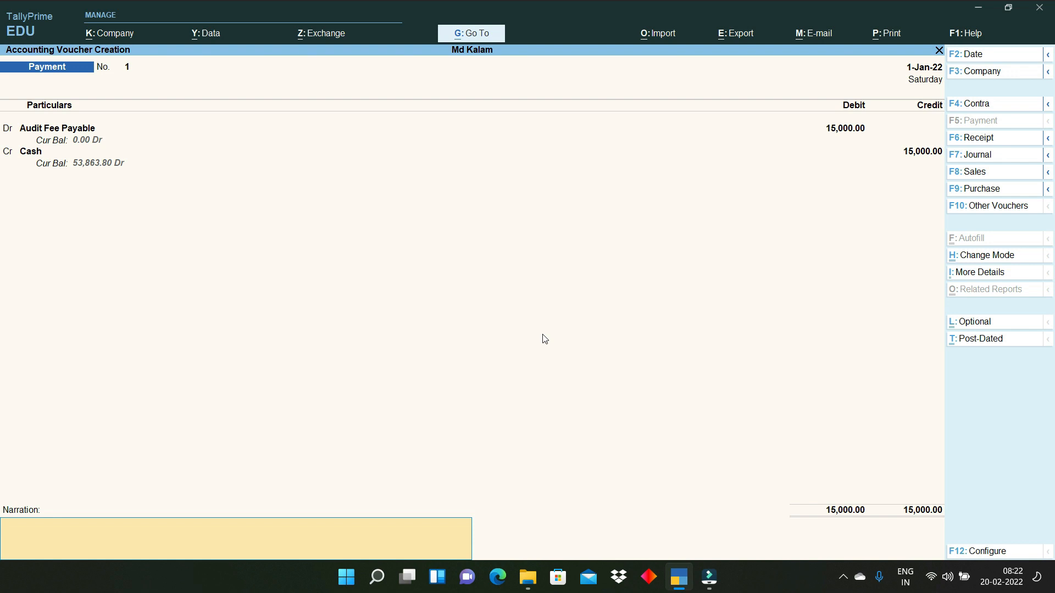
key("Return")
key("Return")
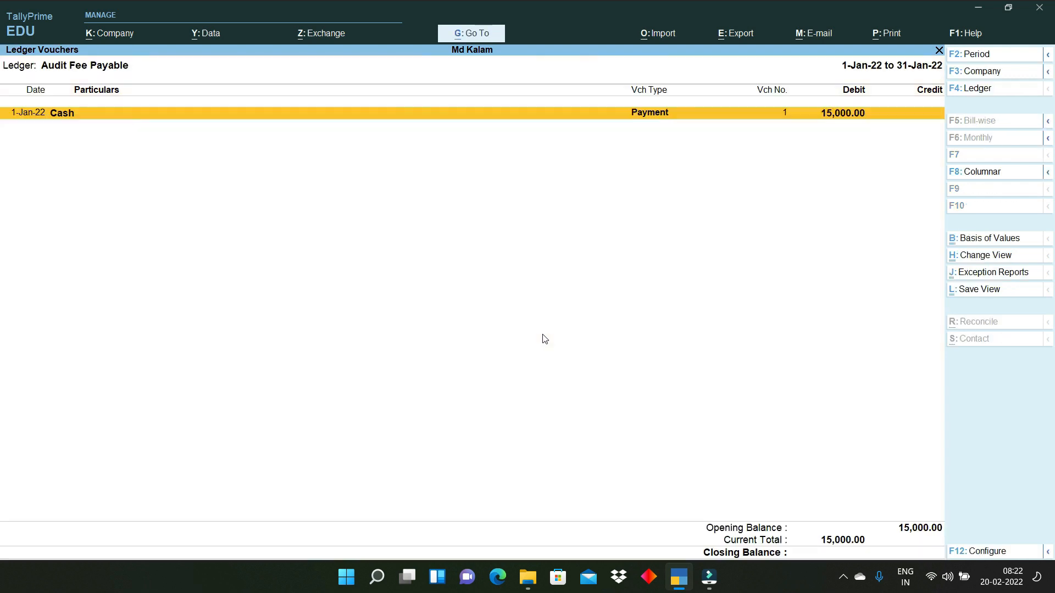
key("alt+Tab")
key("alt+Tab")
key("alt+Tab")
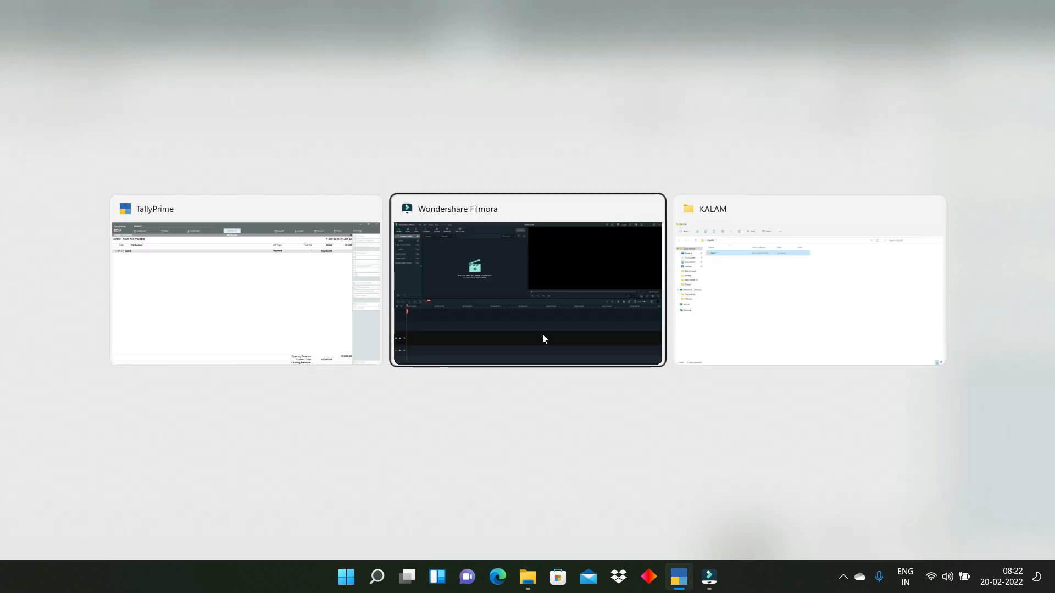
Return to the Balance Sheet and check Audit Fee Payable and the remaining current liabilities as at 1-Jan-22.
key("Escape")
key("Escape")
key("Escape")
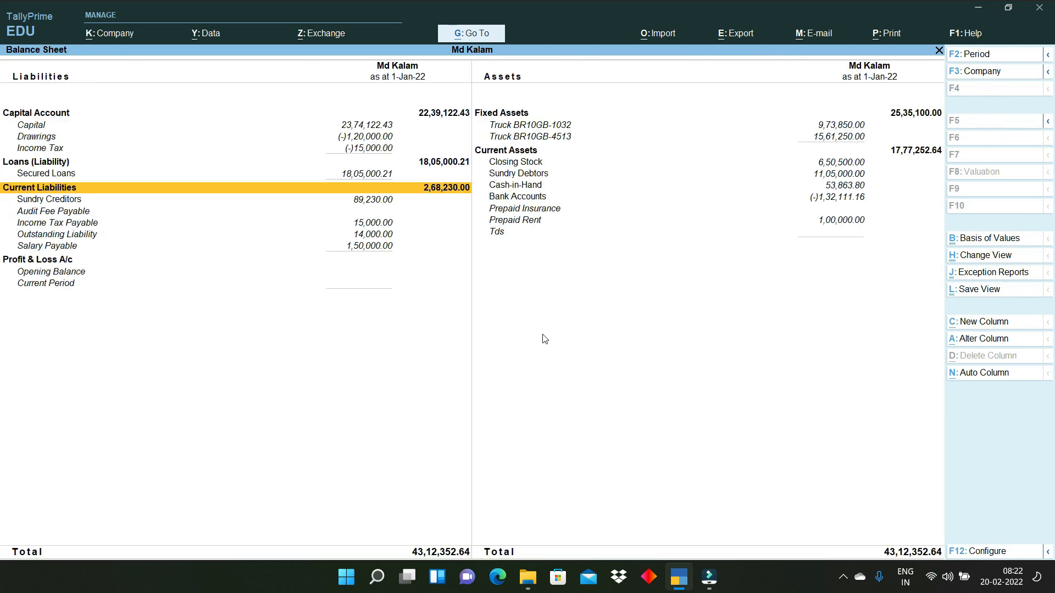
key("Down")
key("Down")
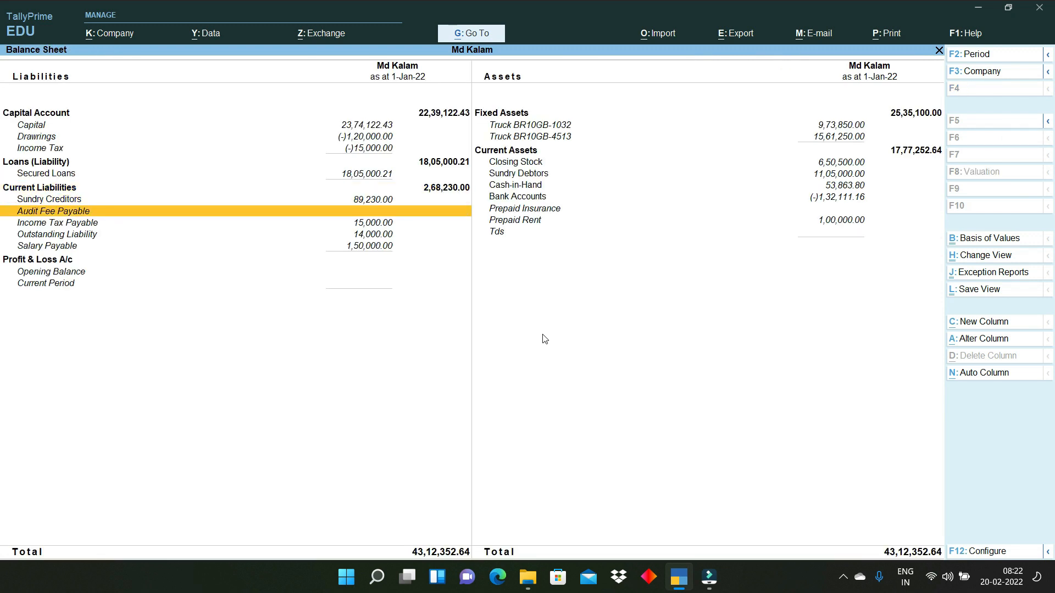
key("Down")
key("Down")
key("Down")
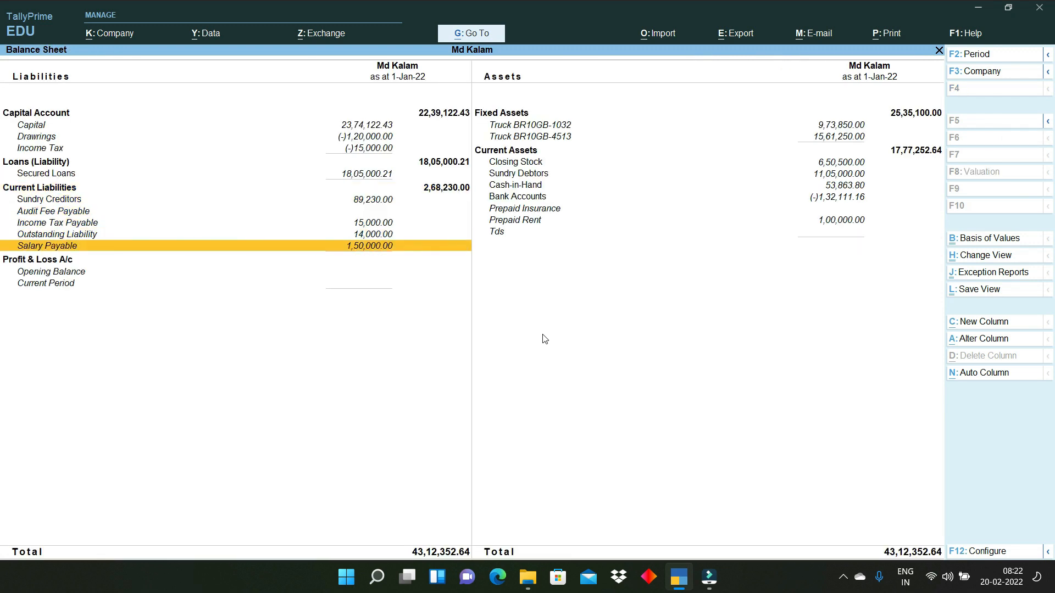
key("Up")
key("Up")
key("Up")
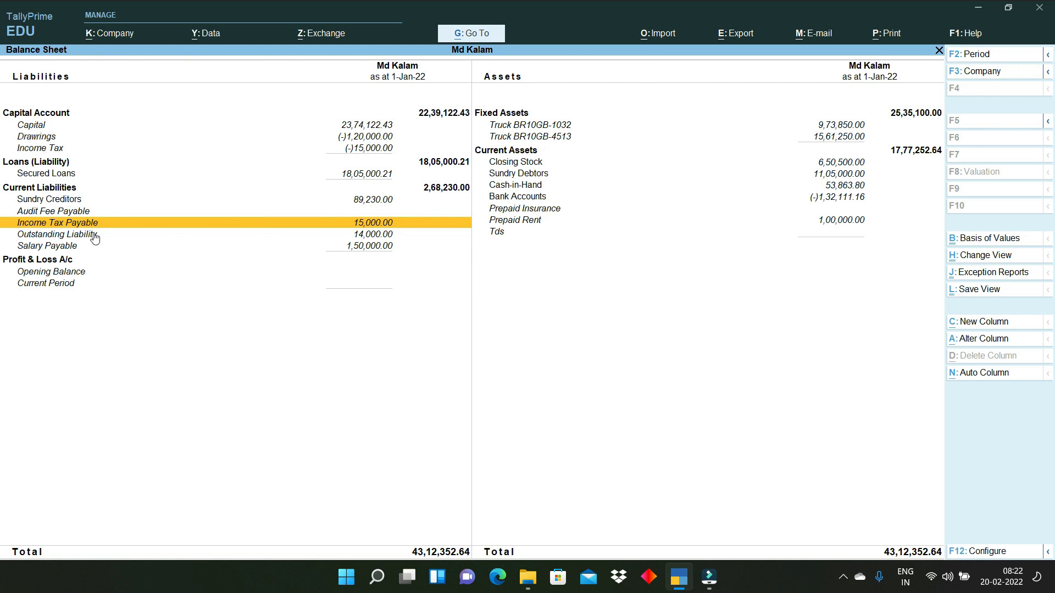
left_click(70, 250)
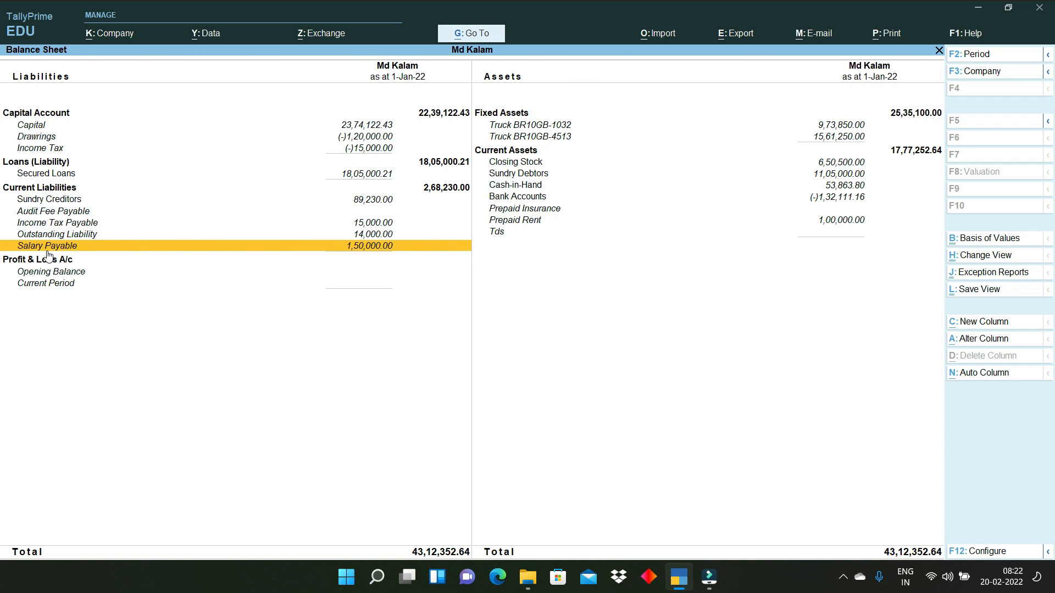
Open the January vouchers of Outstanding Liability from the Balance Sheet and start a new payment voucher.
key("Right")
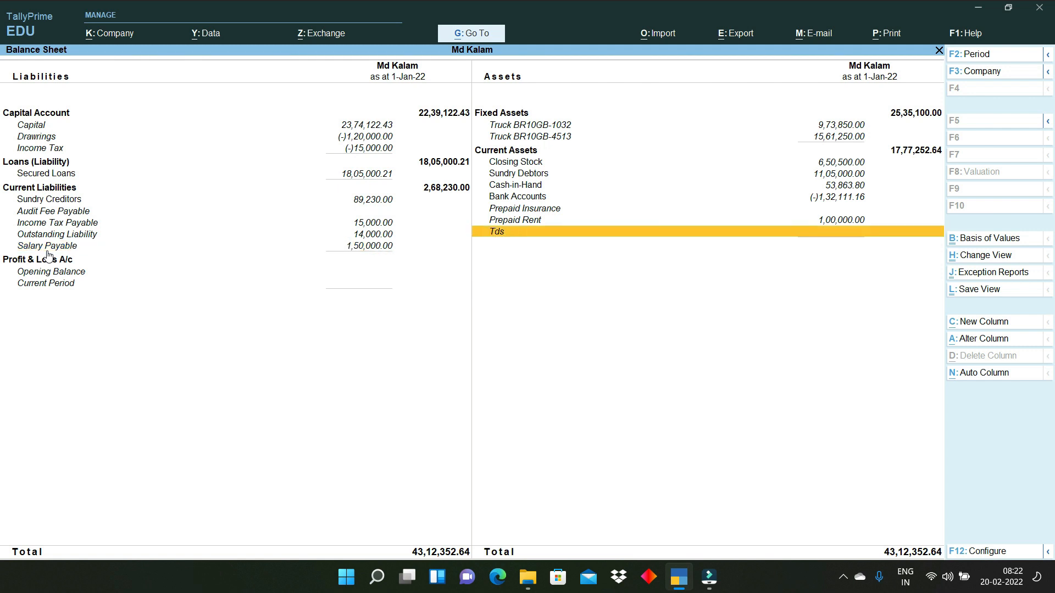
key("Up")
key("Left")
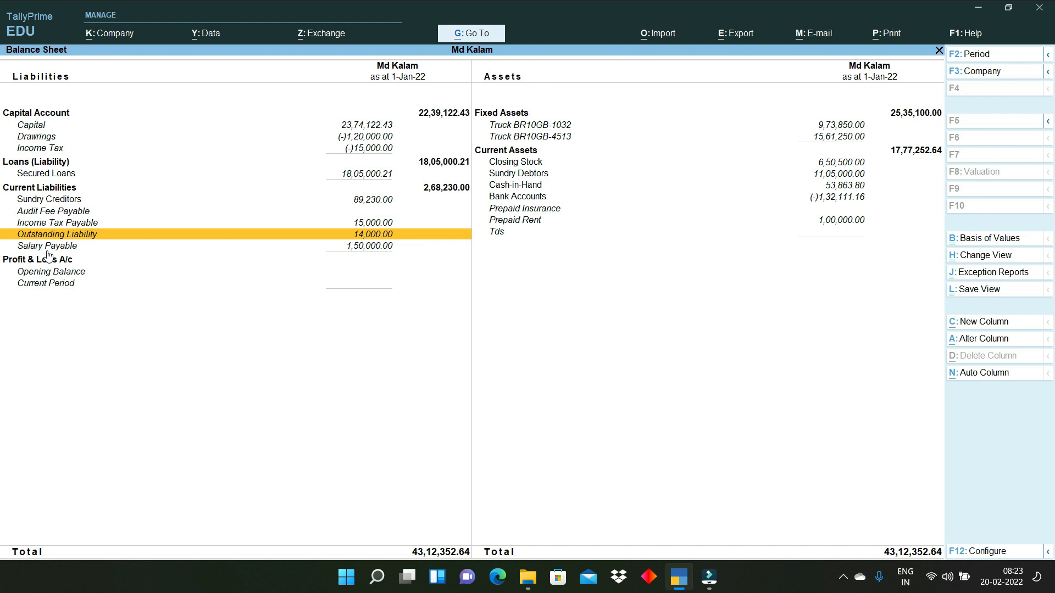
key("Return")
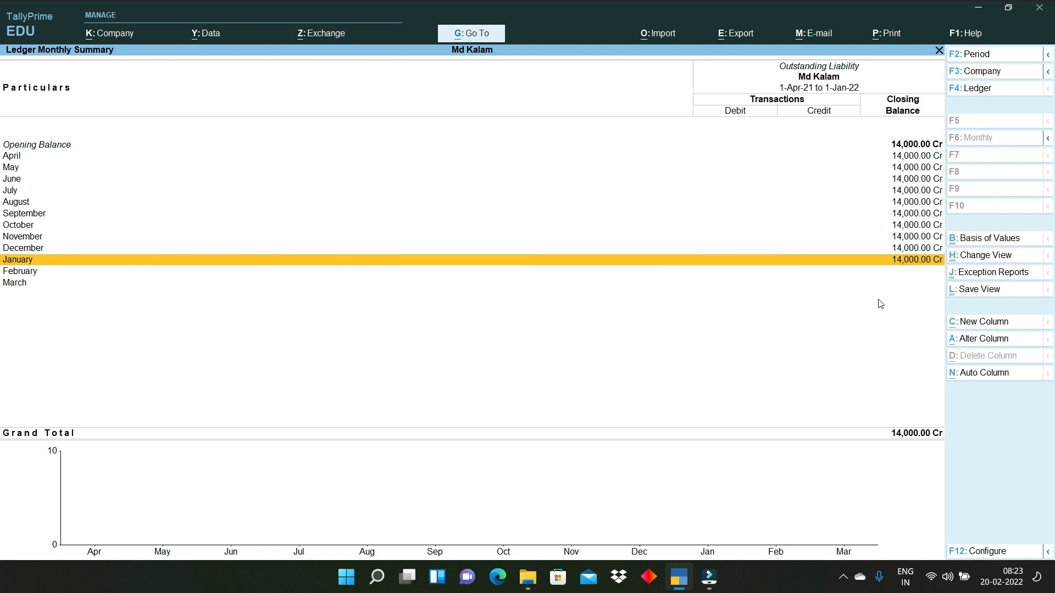
key("Return")
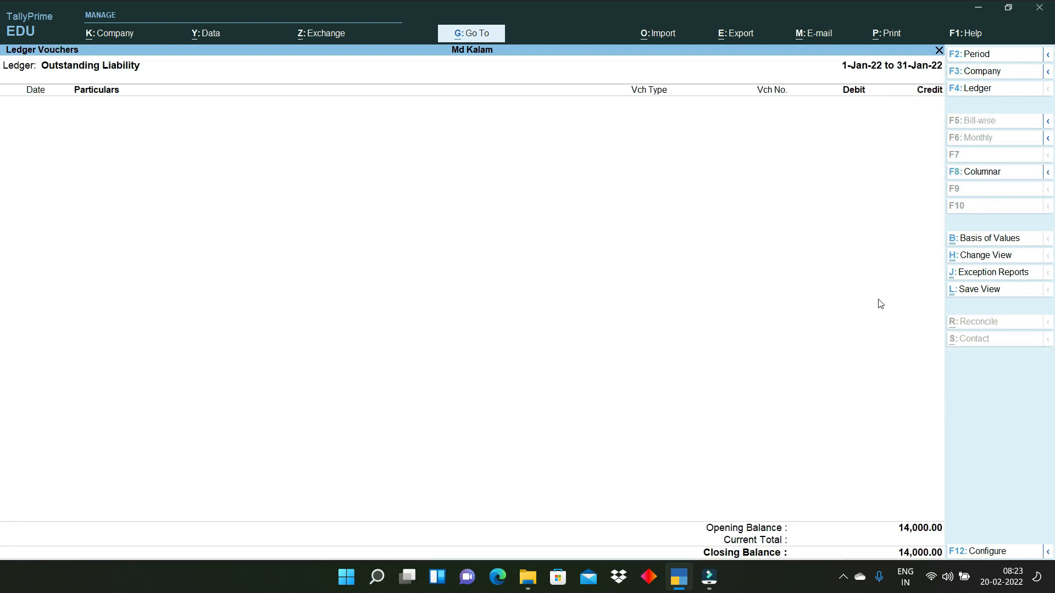
key("alt+a")
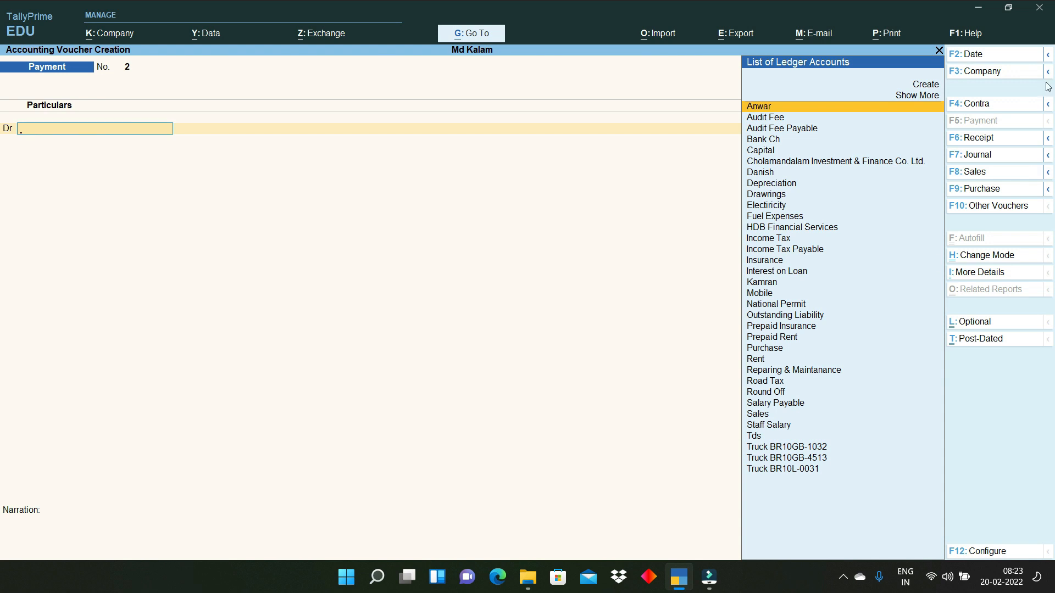
left_click(997, 61)
key("Escape")
key("Escape")
type("Ele")
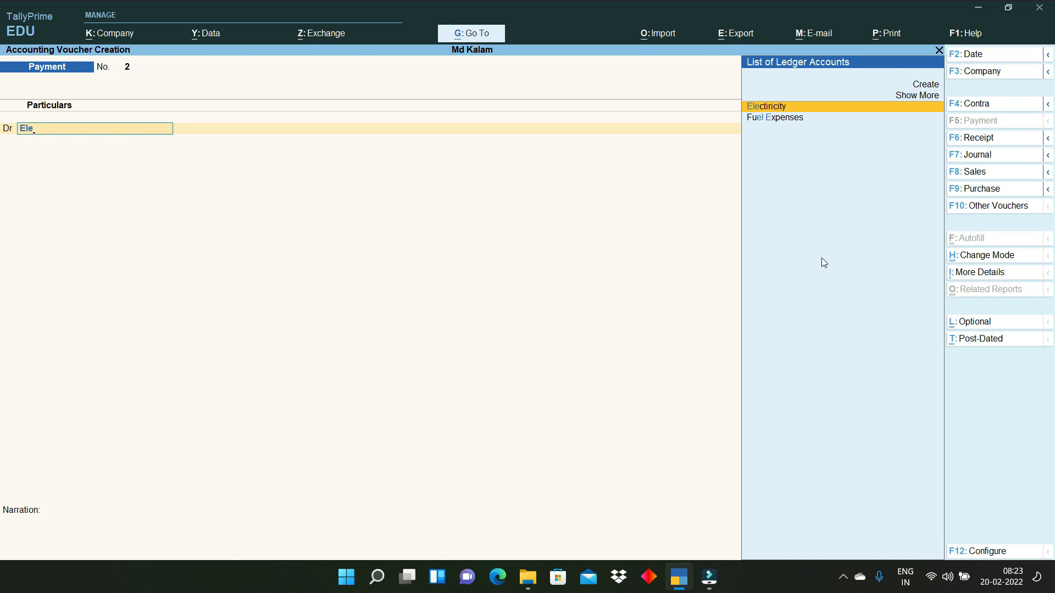
key("BackSpace")
key("BackSpace")
key("BackSpace")
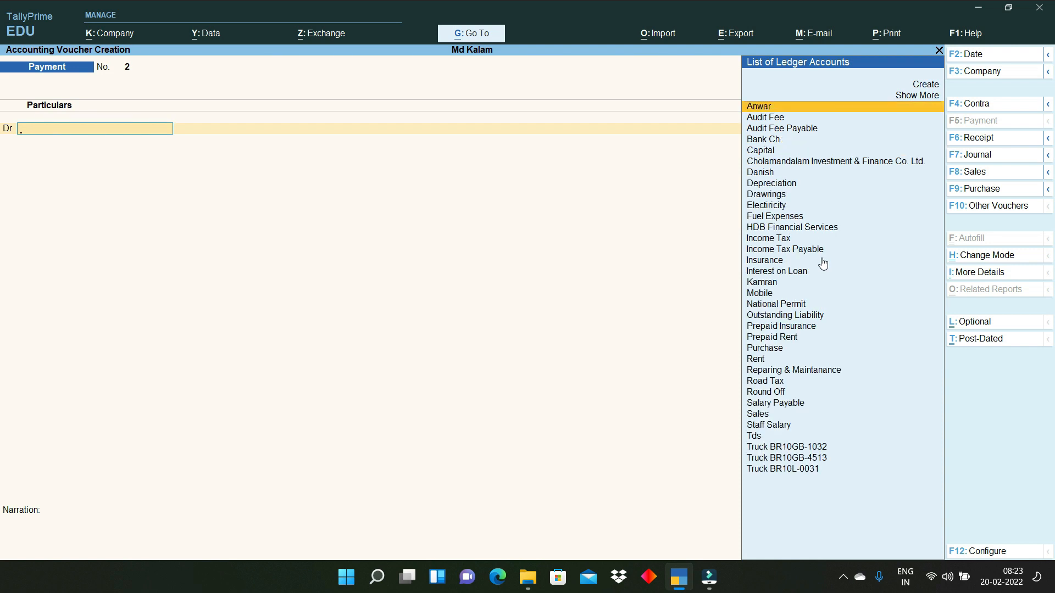
Debit Outstanding Liability with 12,500, credit Cash for the same amount, and save the payment voucher without a narration.
type("Ou")
key("Return")
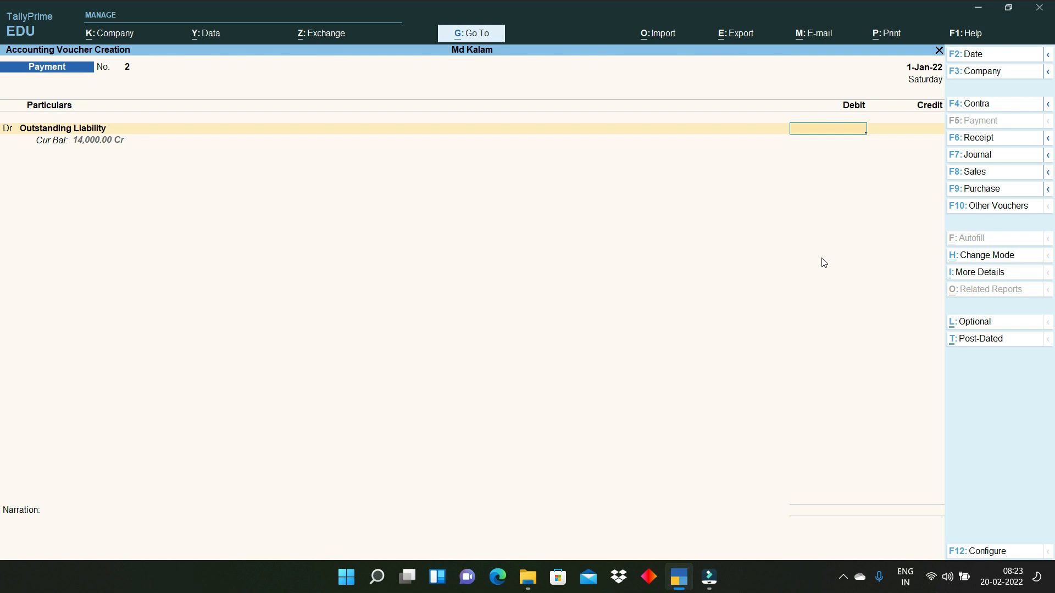
type("12500")
key("Return")
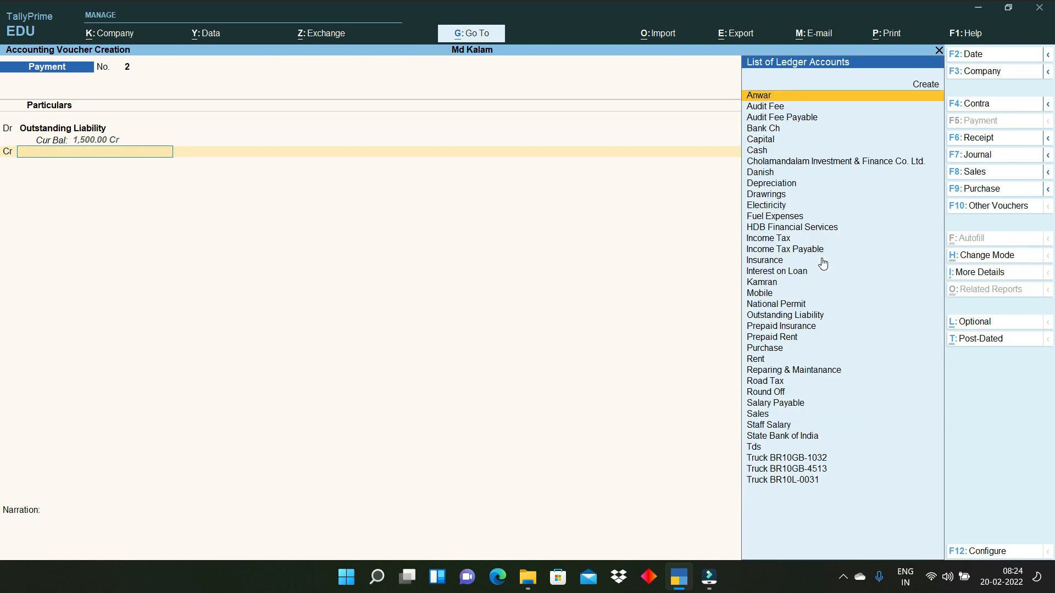
type("cash")
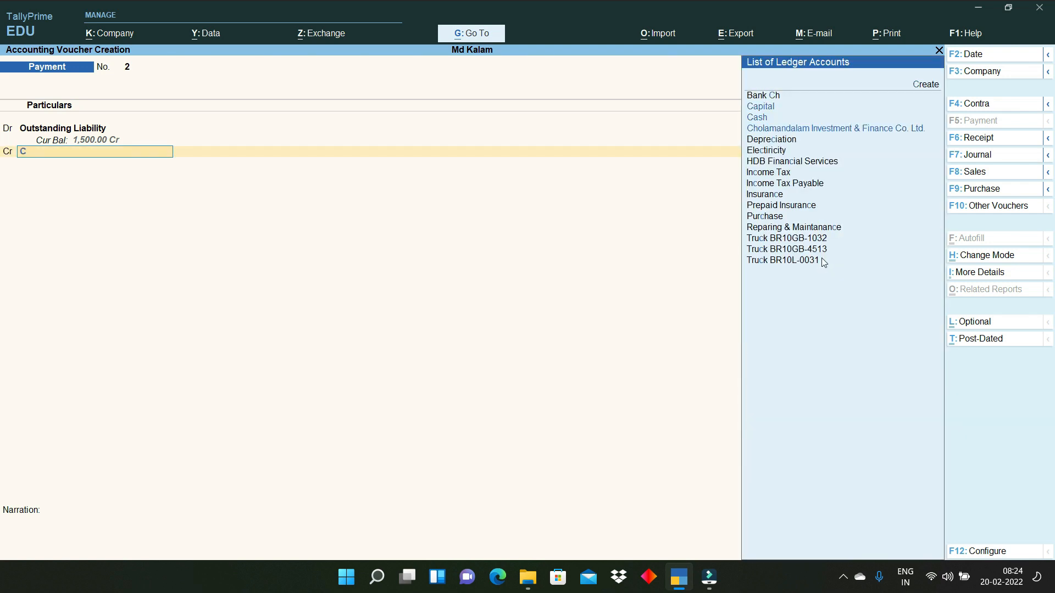
key("Return")
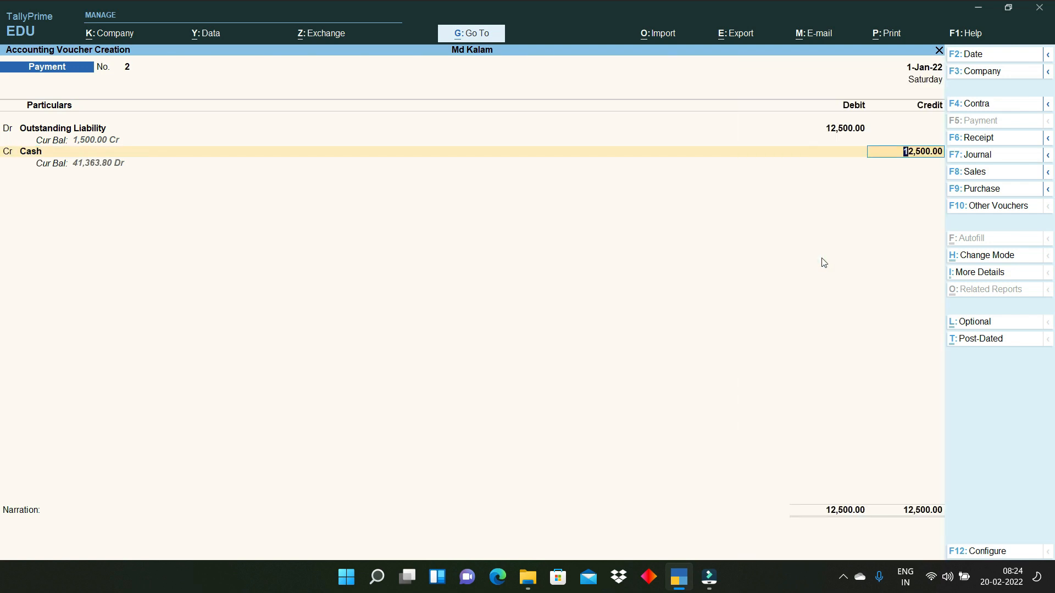
key("Return")
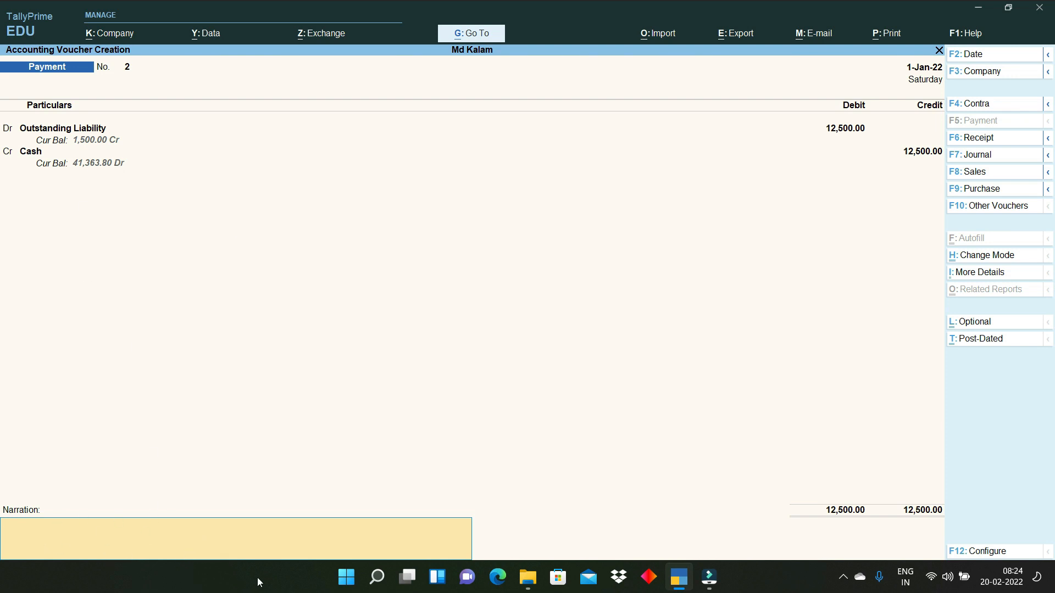
mouse_move(375, 563)
key("Return")
key("Return")
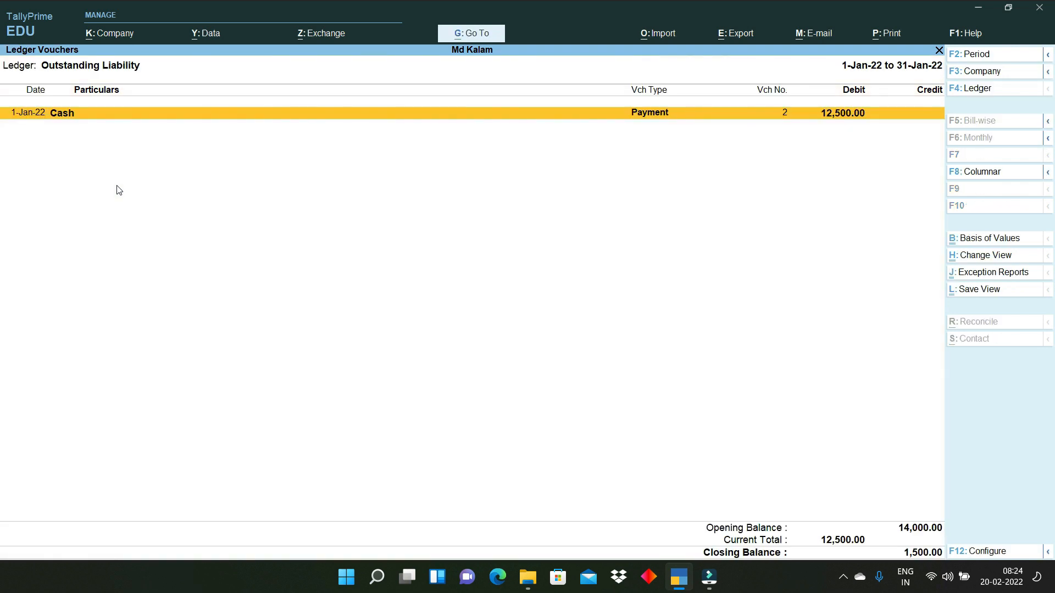
Return to the Balance Sheet as at 1-Jan-22 and check the current liabilities, Prepaid Insurance and Prepaid Rent.
key("Escape")
key("Escape")
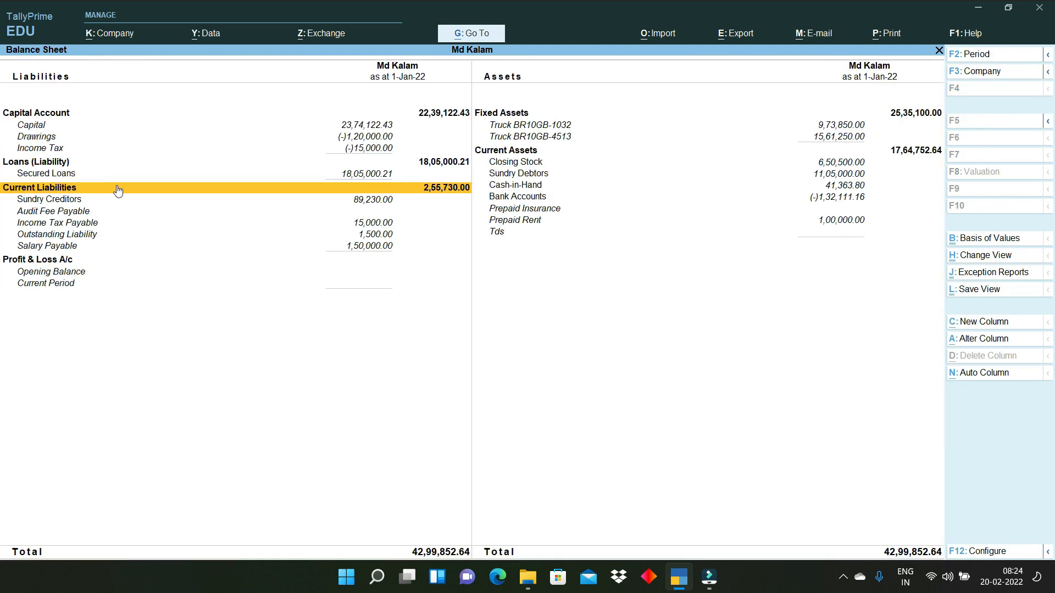
key("Down")
key("Down")
key("Down")
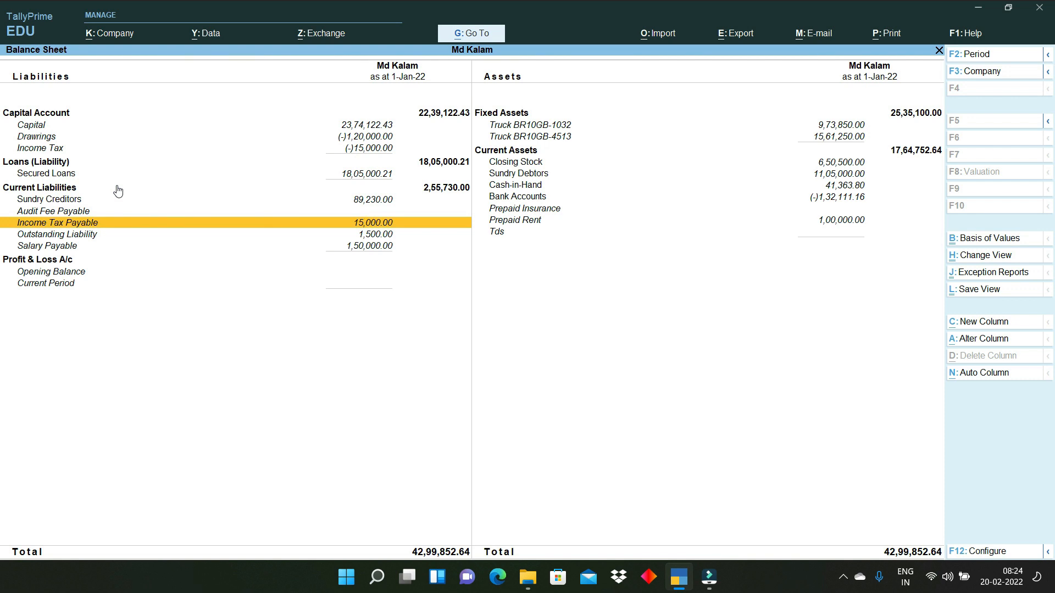
key("Right")
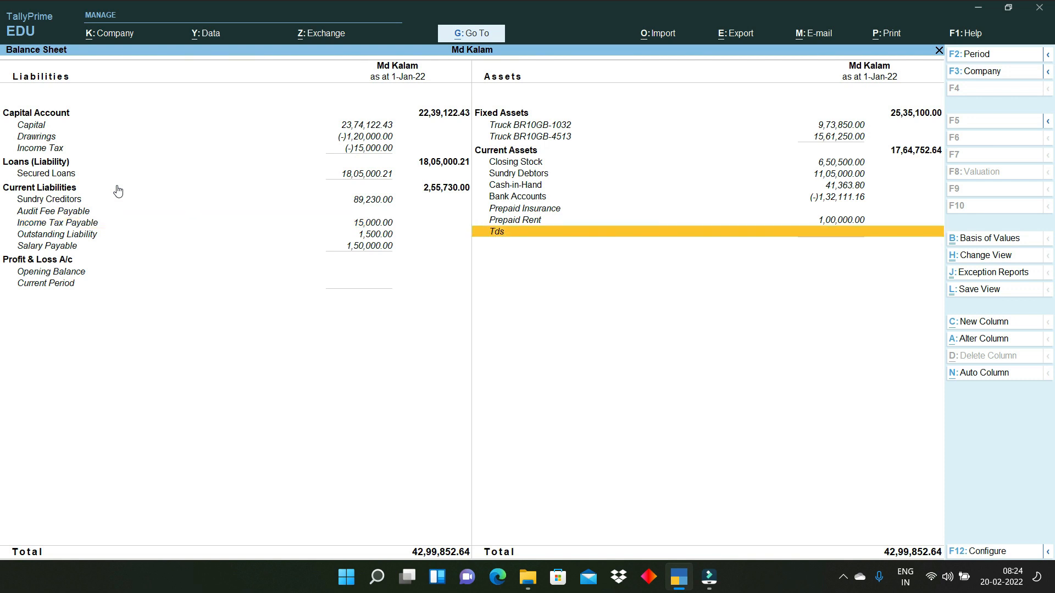
key("Up")
key("Up")
key("Up")
key("Up")
key("Up")
key("Down")
key("Down")
key("Down")
key("Down")
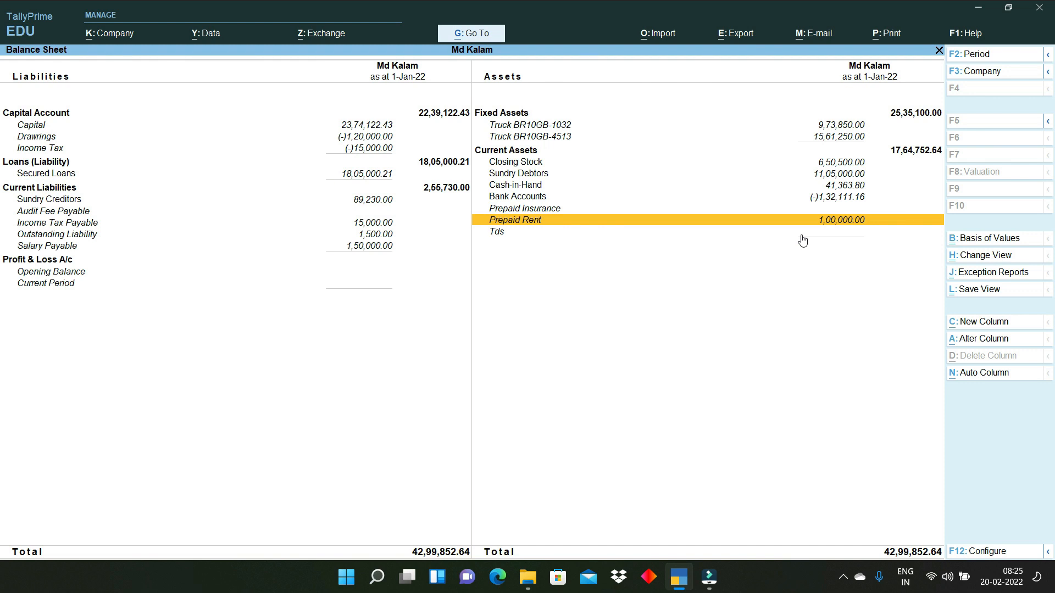
Leave the Balance Sheet and start a new journal voucher.
key("Escape")
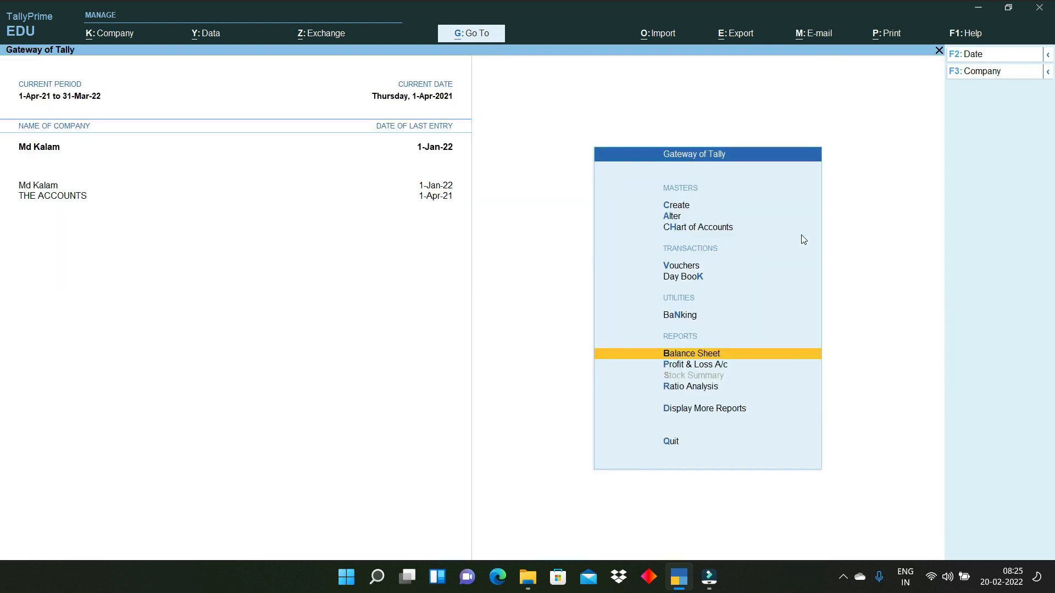
key("v")
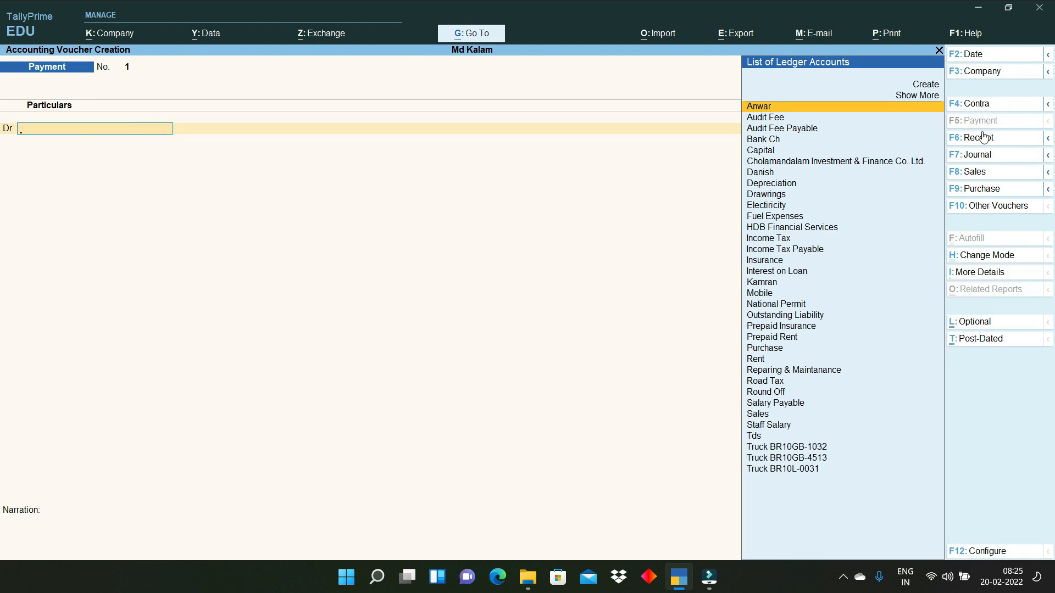
left_click(987, 155)
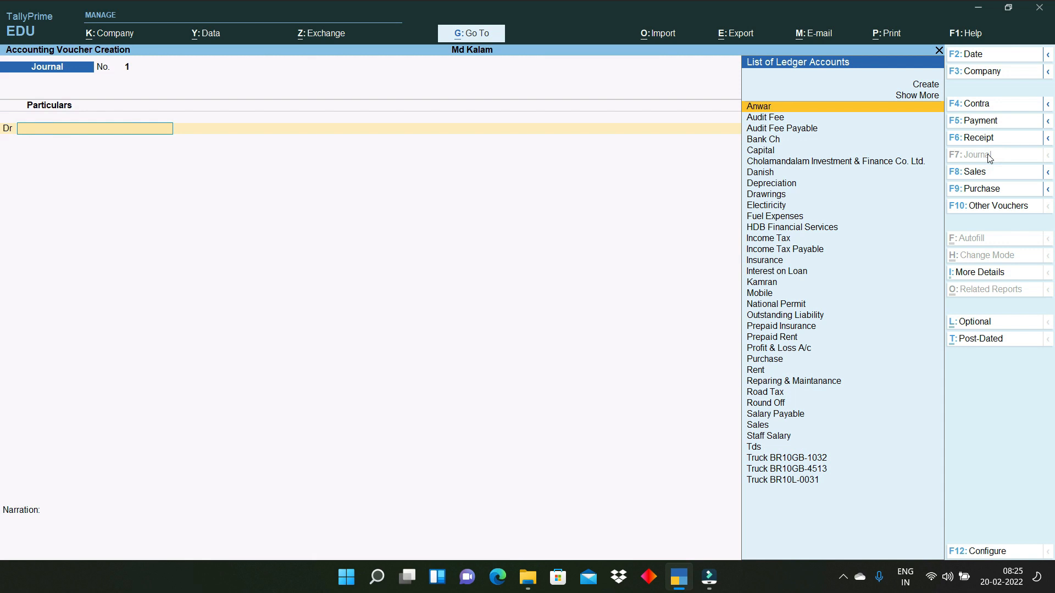
left_click(969, 55)
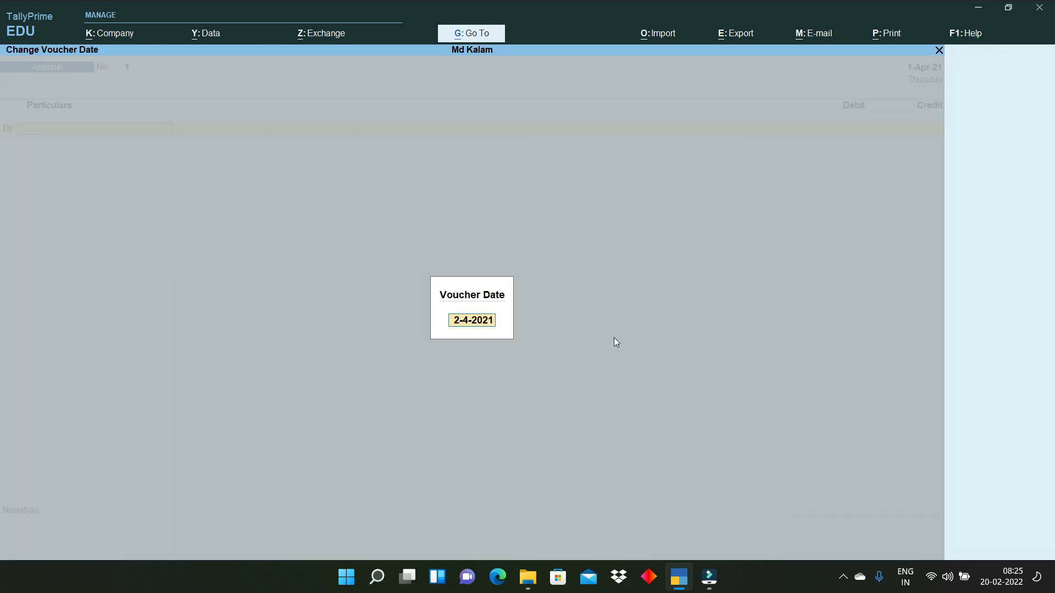
type("30.4")
key("BackSpace")
key("BackSpace")
key("BackSpace")
key("BackSpace")
key("Escape")
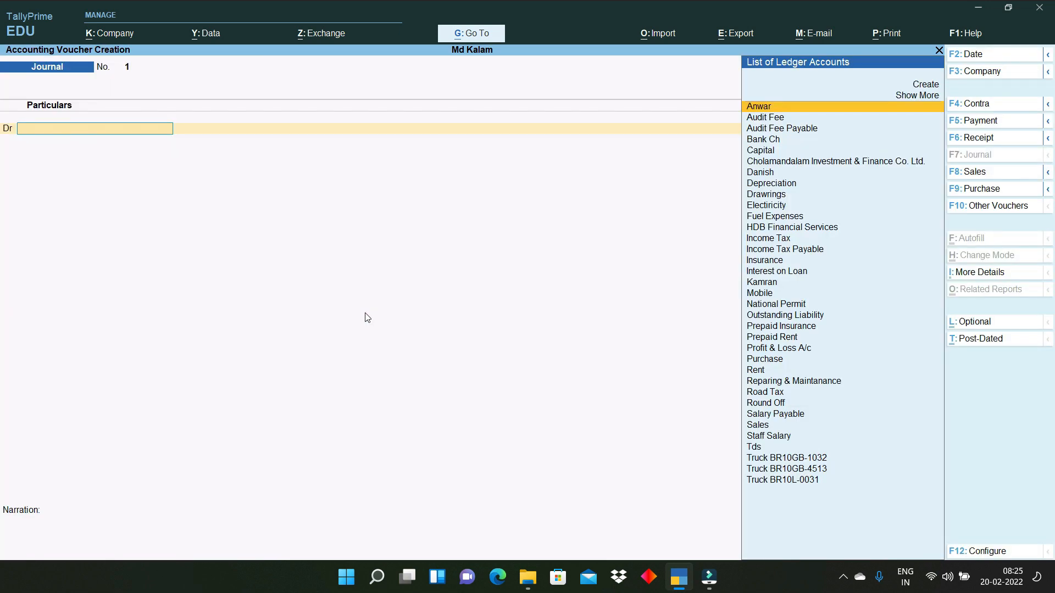
type("Pr")
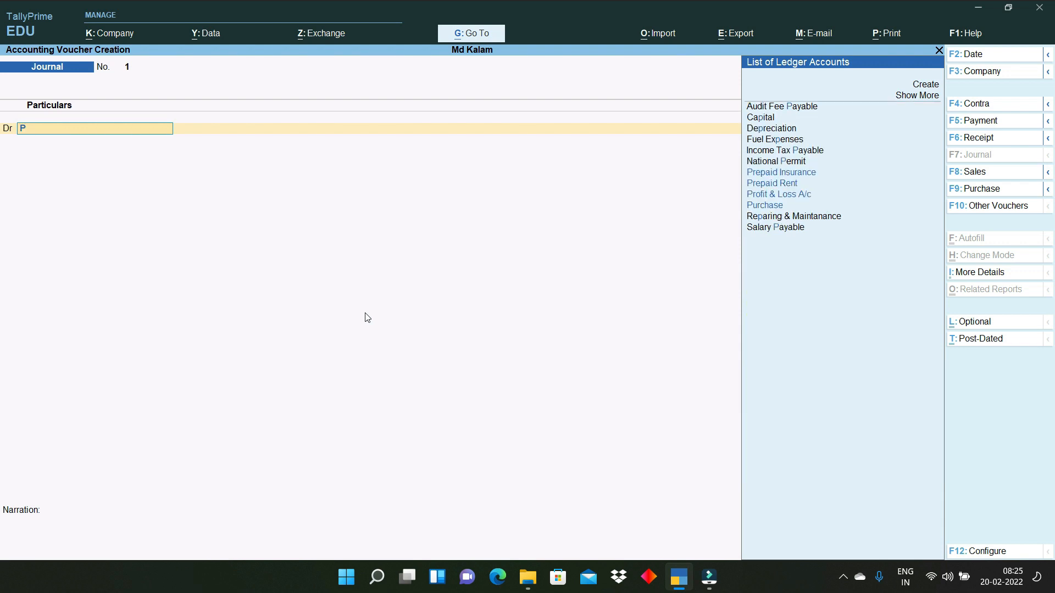
key("BackSpace")
key("BackSpace")
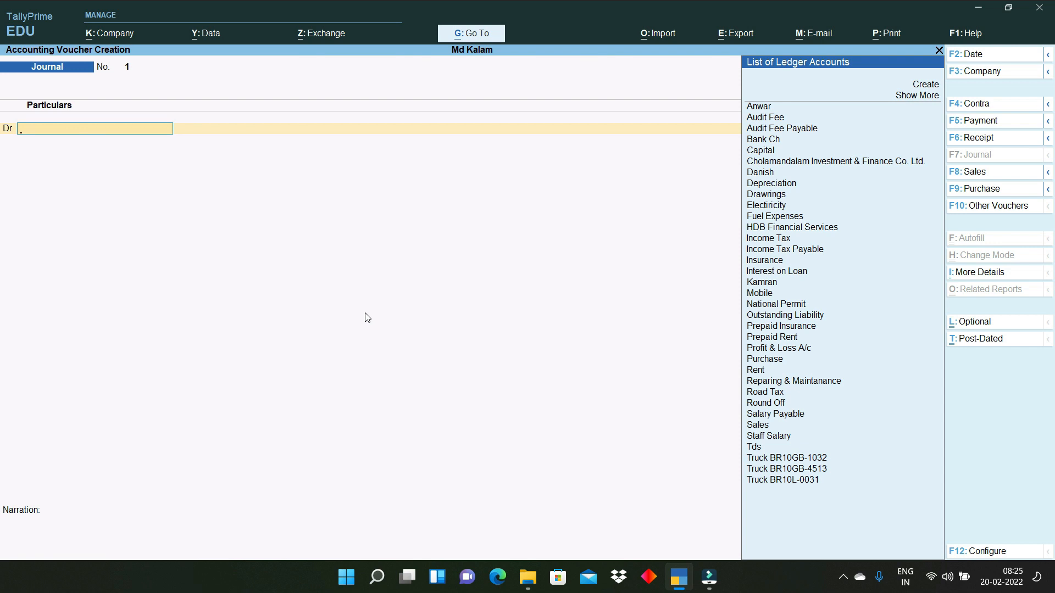
Debit Rent with 50,000, credit Prepaid Rent for the same amount, and save the 1-Apr-21 journal voucher without a narration.
type("Rent")
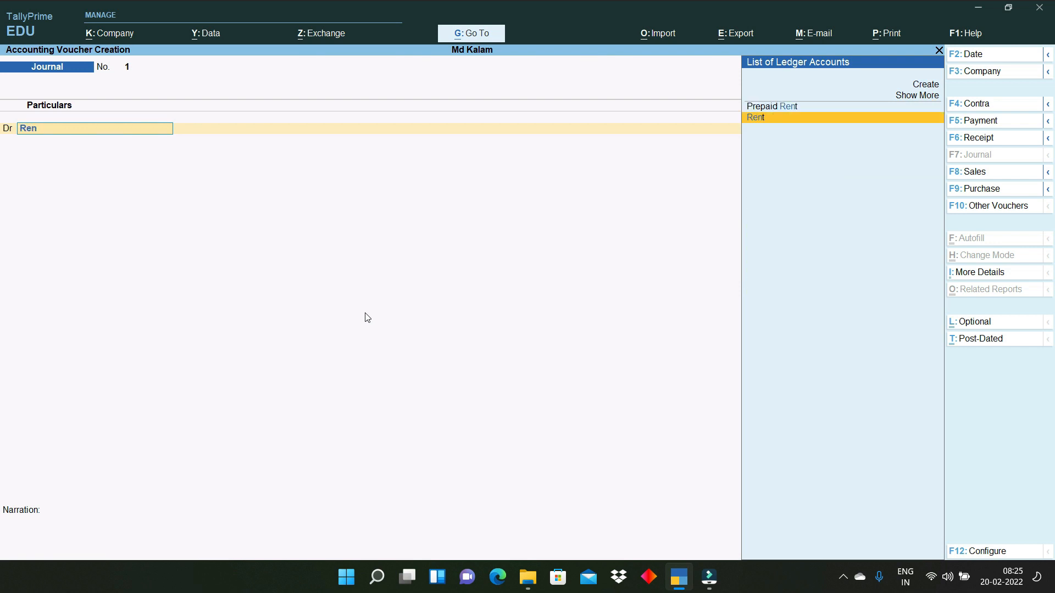
key("Return")
type("50000")
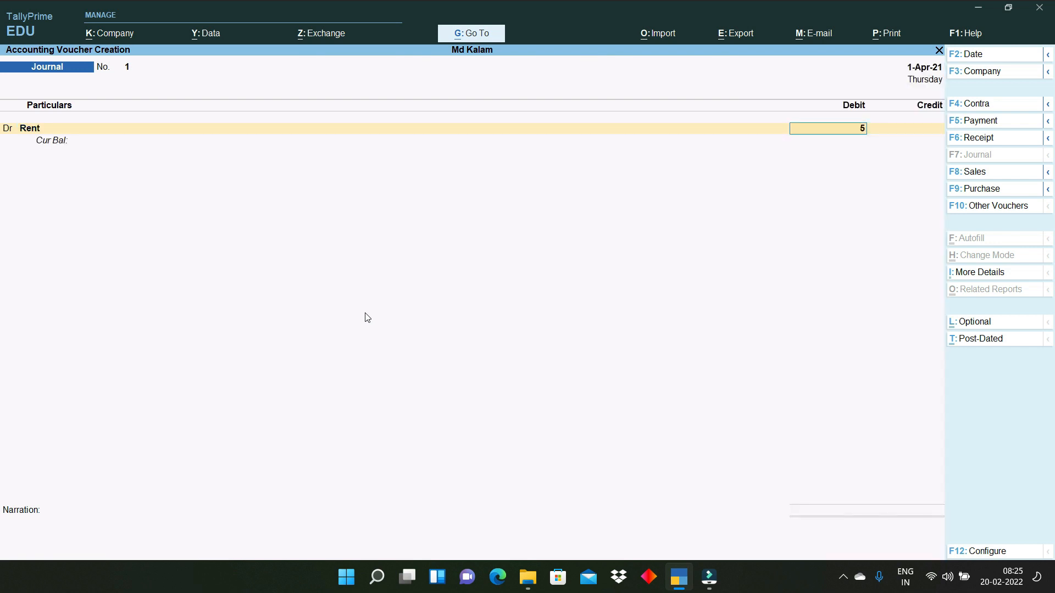
key("Return")
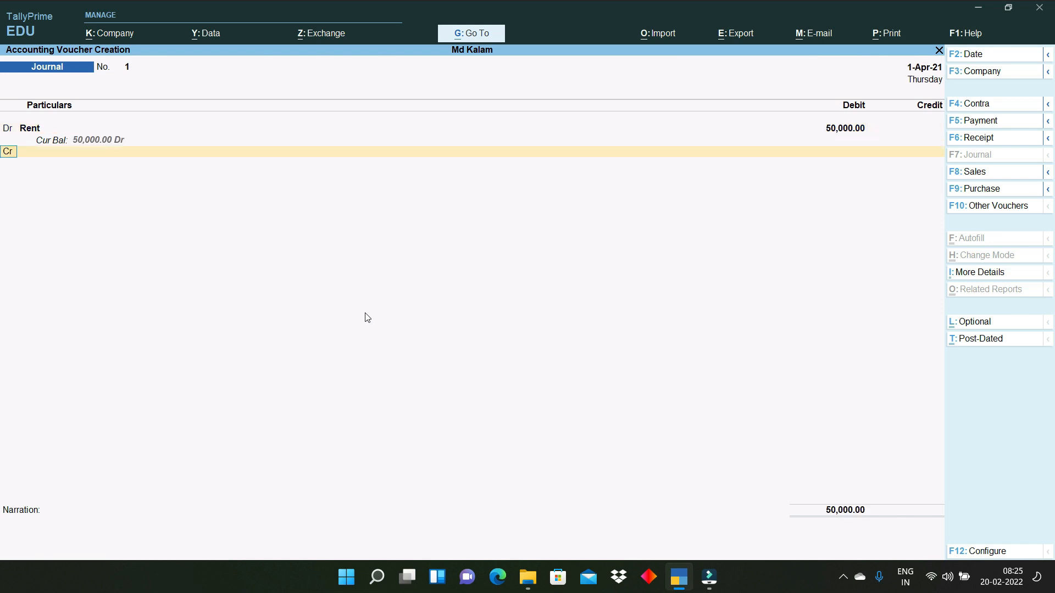
key("Return")
type("Pre")
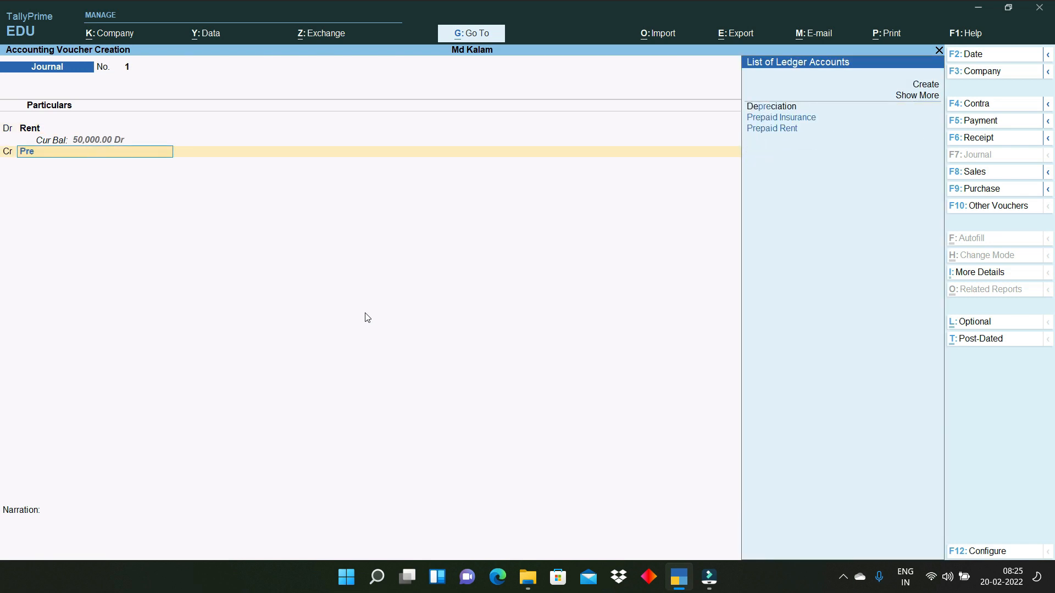
key("Down")
key("Down")
key("Return")
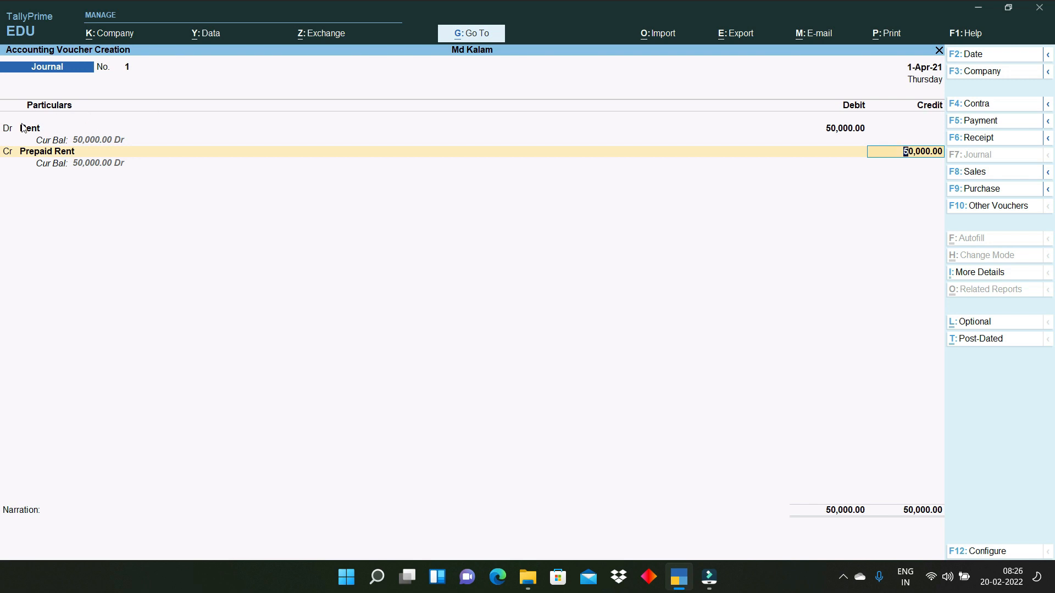
key("Return")
key("Return")
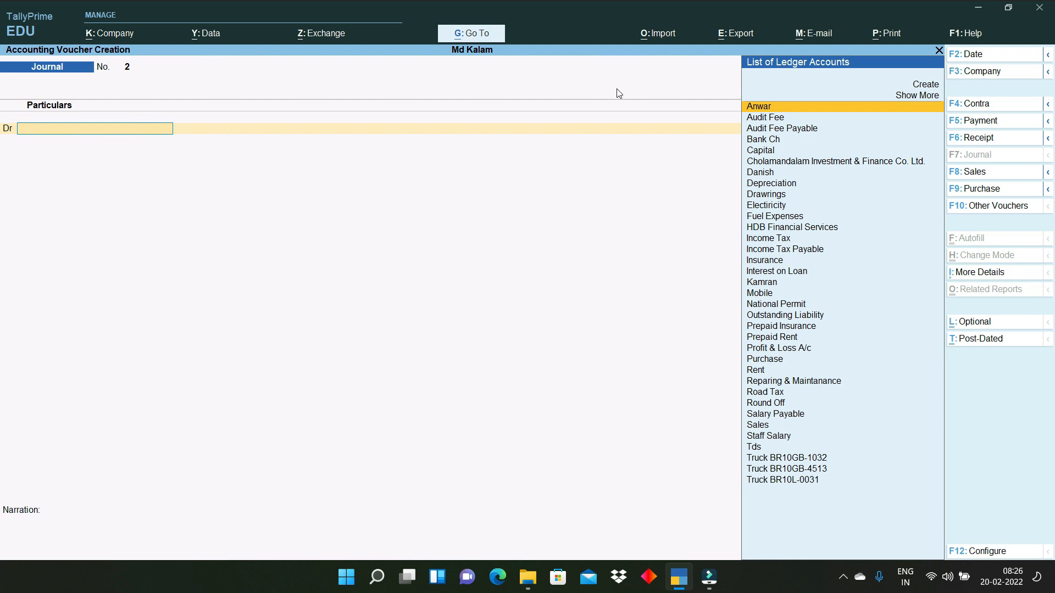
left_click(966, 56)
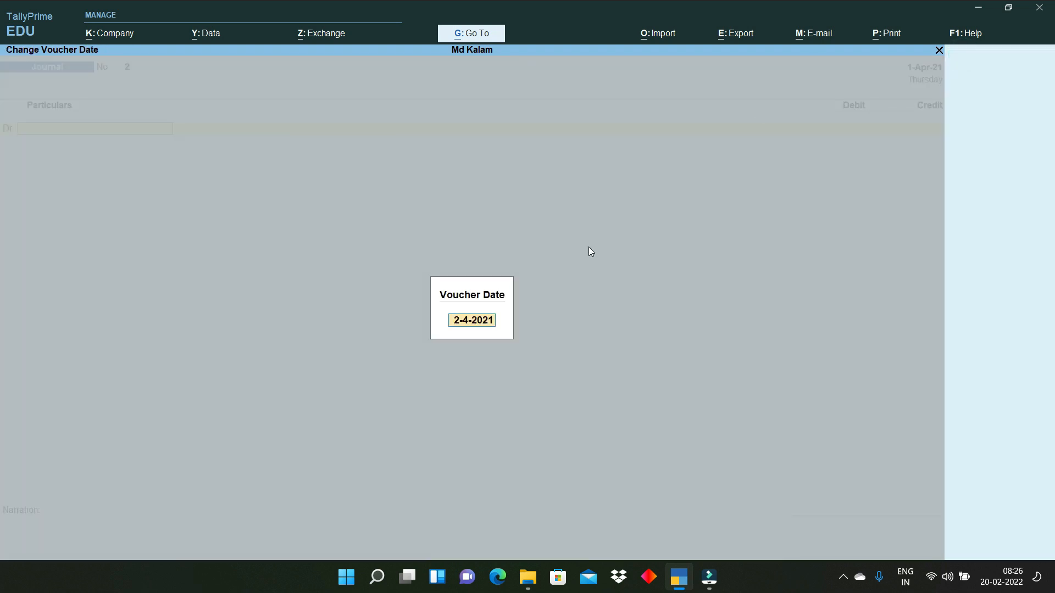
key("BackSpace")
key("Escape")
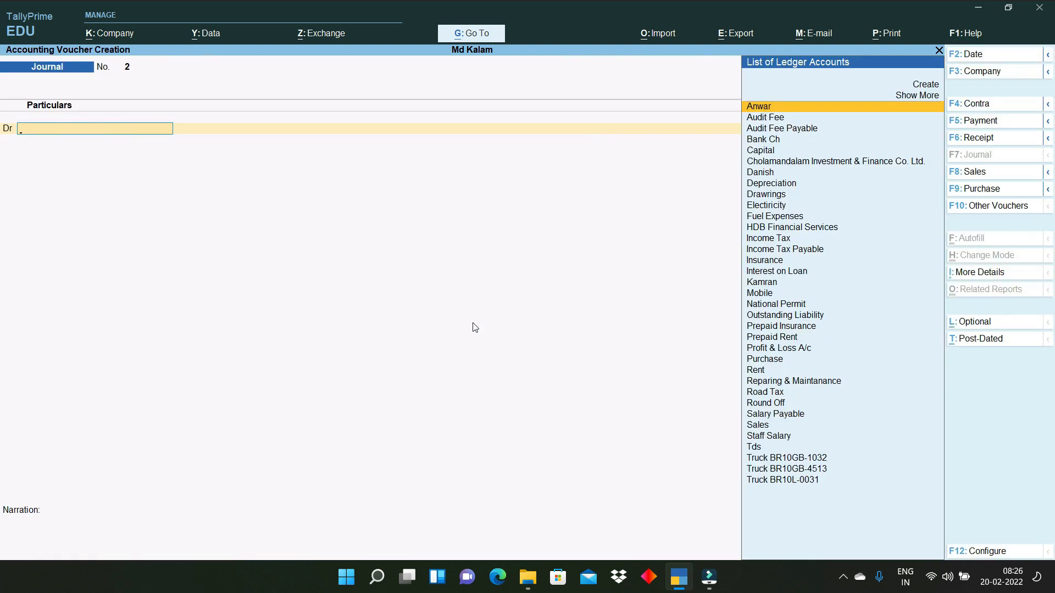
Save a second 1-Apr-21 journal voucher debiting Rent and crediting Prepaid Rent with 50,000, and leave voucher entry.
type("Re")
key("Down")
key("Up")
key("Return")
type("50,000")
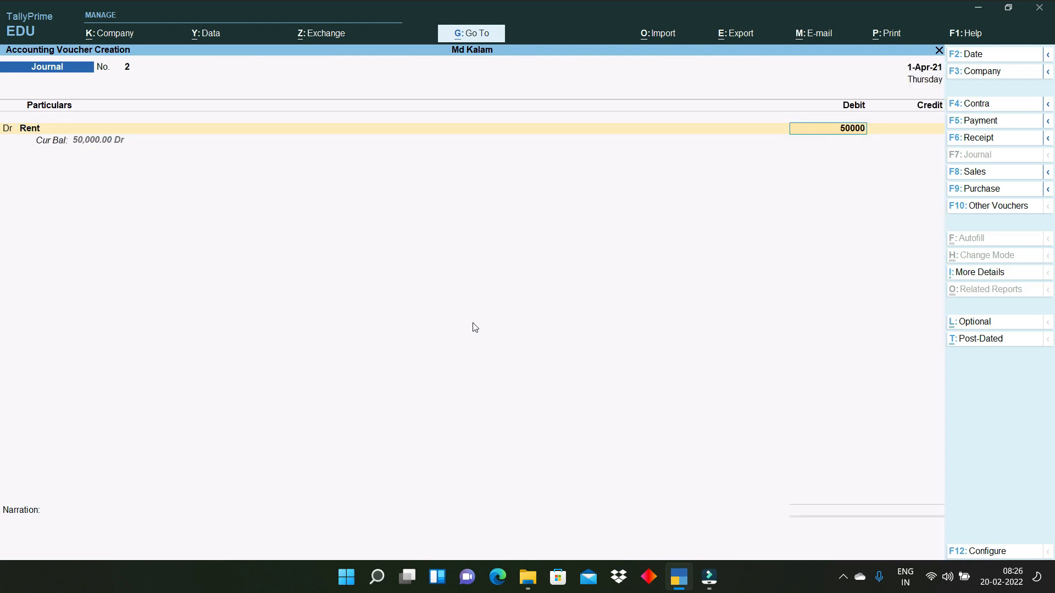
key("Return")
key("Return")
key("Return")
key("Return")
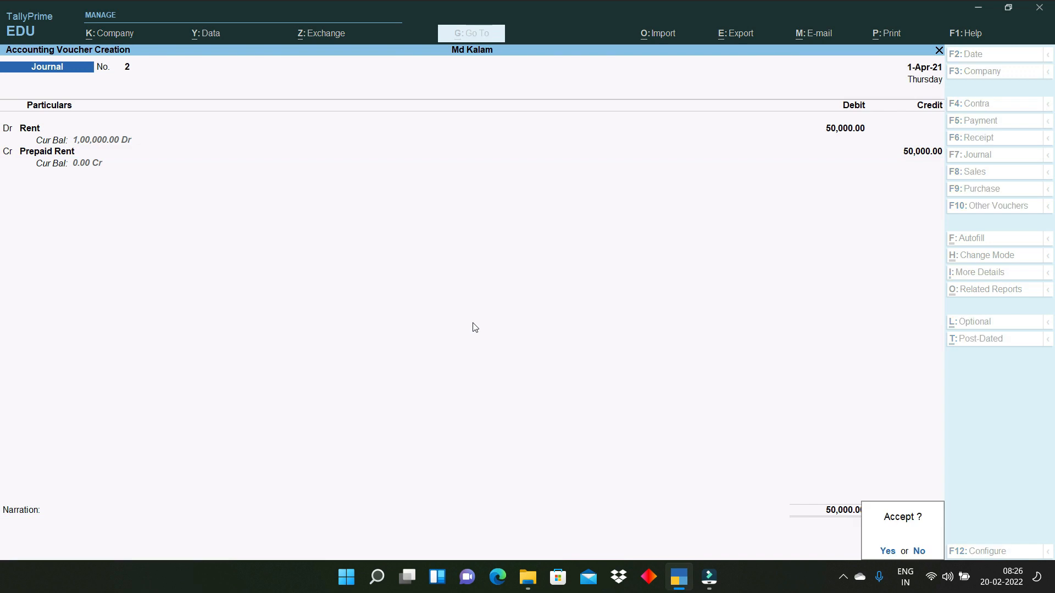
key("Return")
key("Escape")
key("Return")
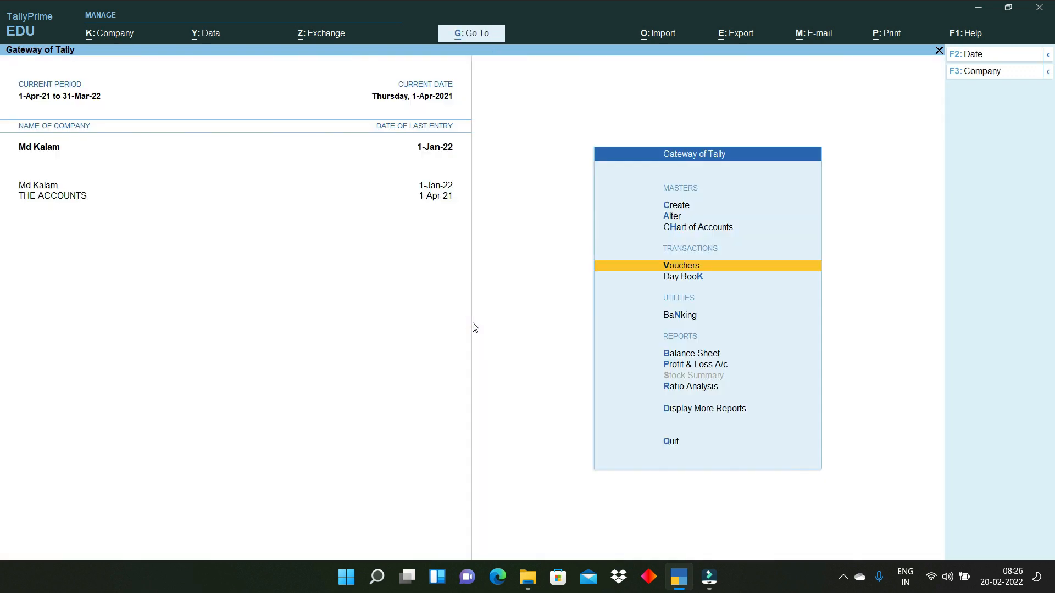
Open the Balance Sheet in detailed view and check Prepaid Rent under Current Assets.
key("Up")
key("Up")
key("Up")
key("b")
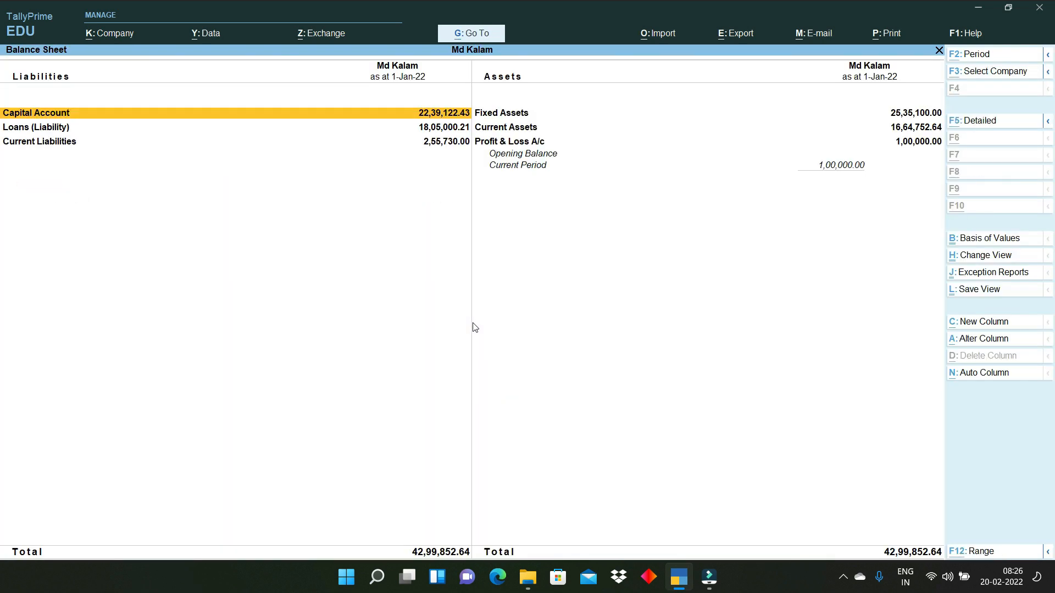
key("alt+F5")
key("Right")
key("Down")
key("Down")
key("Down")
key("Down")
key("Down")
key("Down")
key("Down")
key("Down")
key("Down")
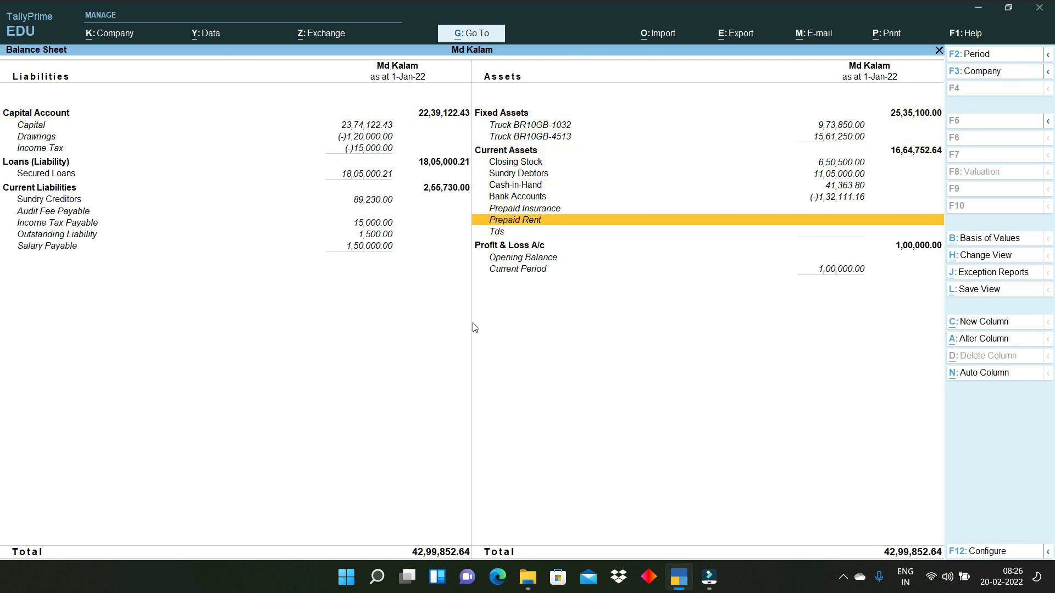
key("Left")
key("Escape")
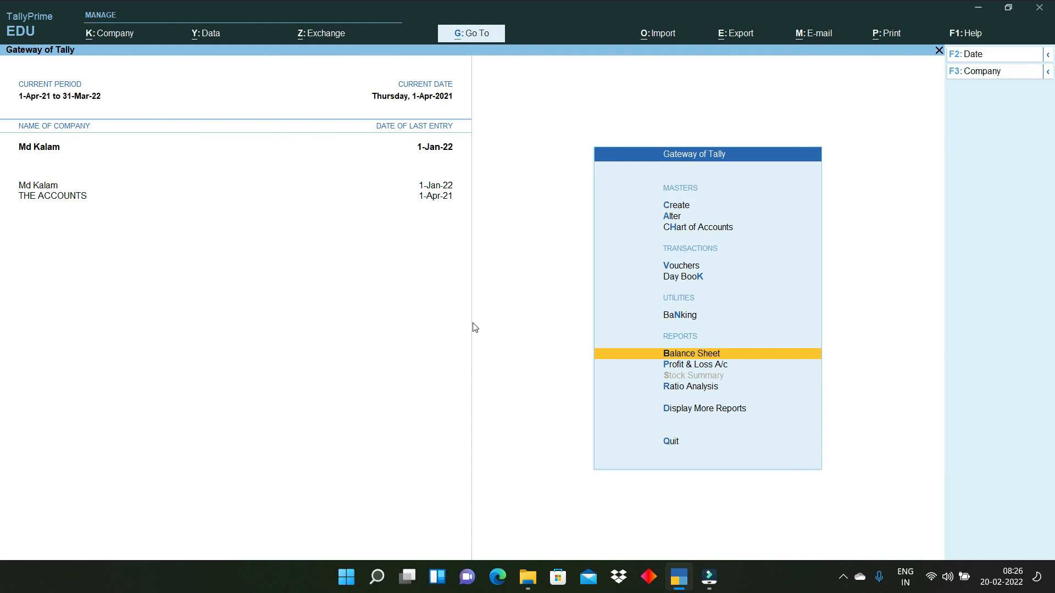
Examine Rent under Indirect Expenses in the detailed Profit & Loss A/c and return to the Balance Sheet.
key("p")
key("alt+F5")
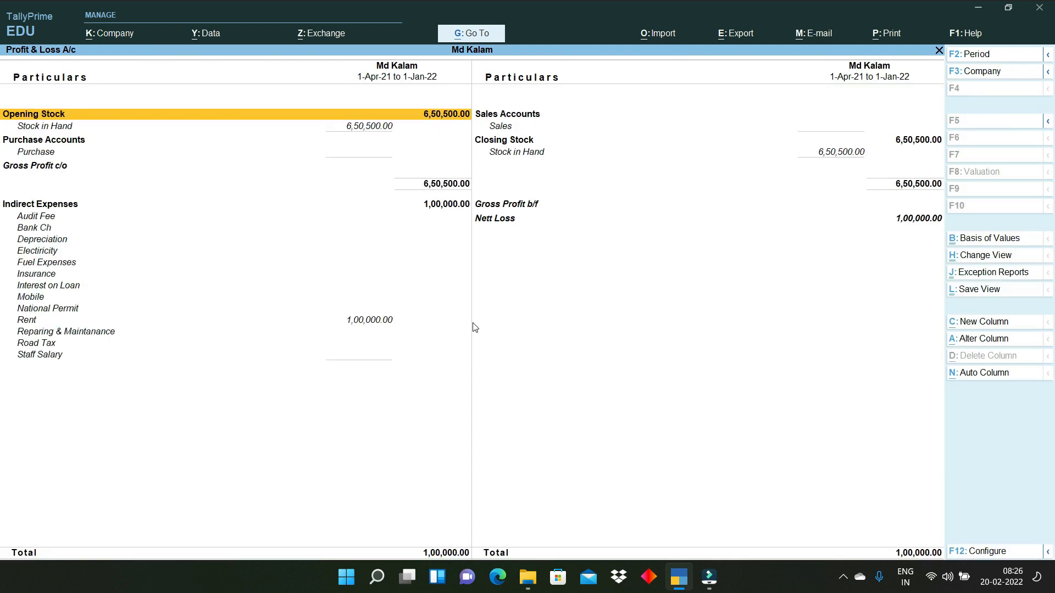
key("Down")
key("Down")
key("Down")
key("Down")
key("Down")
key("Down")
key("Down")
key("Down")
key("Down")
key("Down")
key("Down")
key("Down")
key("Down")
key("Down")
key("Down")
key("Down")
key("Up")
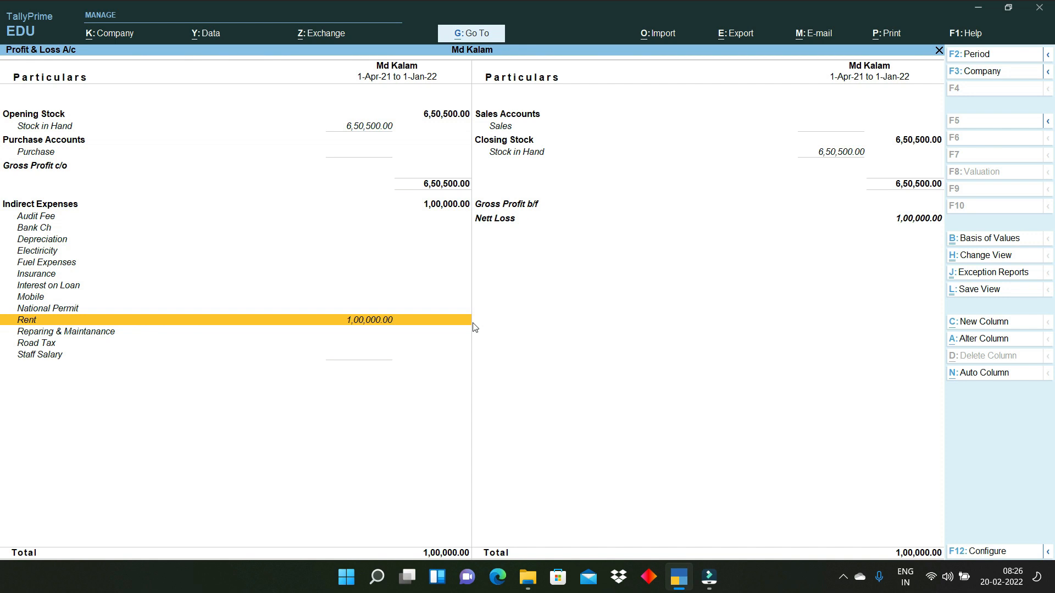
key("Escape")
key("b")
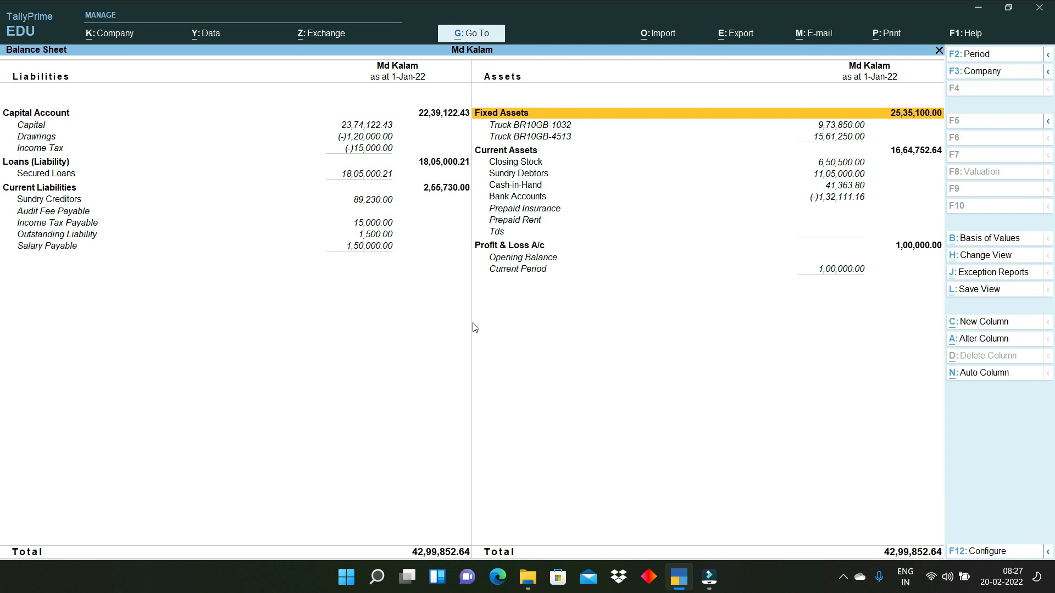